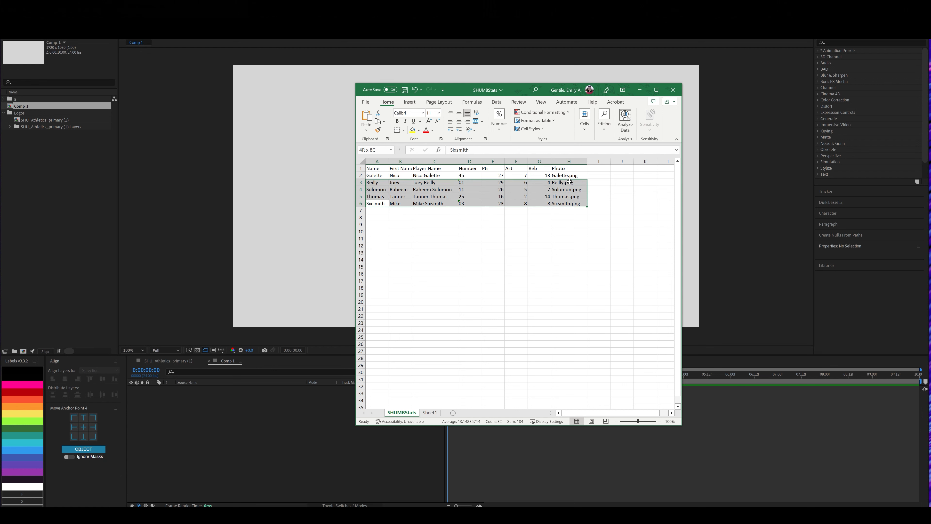
Step: Examine the header row of the stats sheet, starting with the Name column and continuing across the other data columns
{"action": "left_click", "coordinate": [569, 231]}
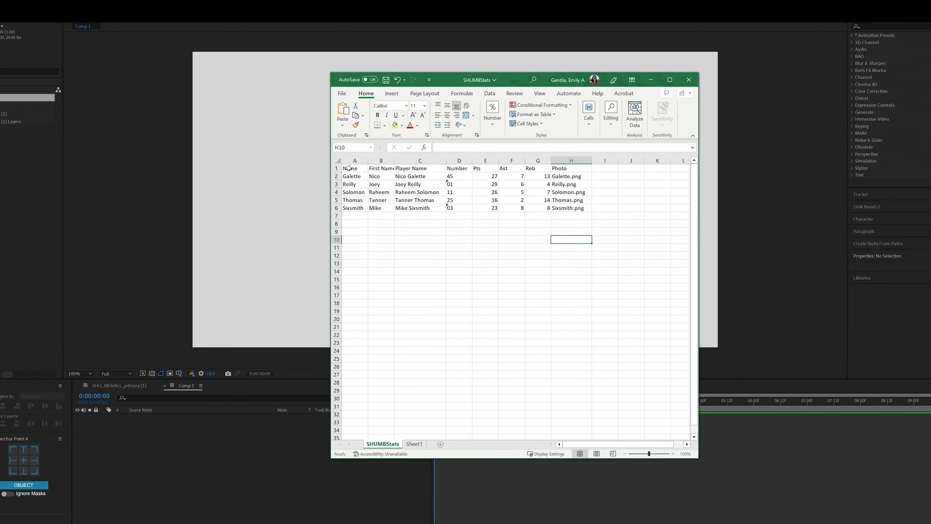
{"action": "left_click", "coordinate": [371, 169]}
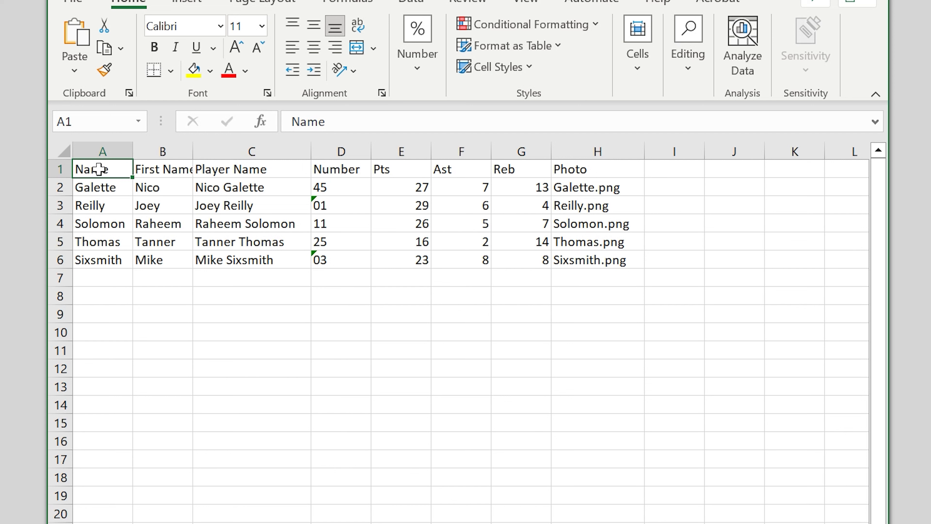
{"action": "double_click", "coordinate": [85, 170]}
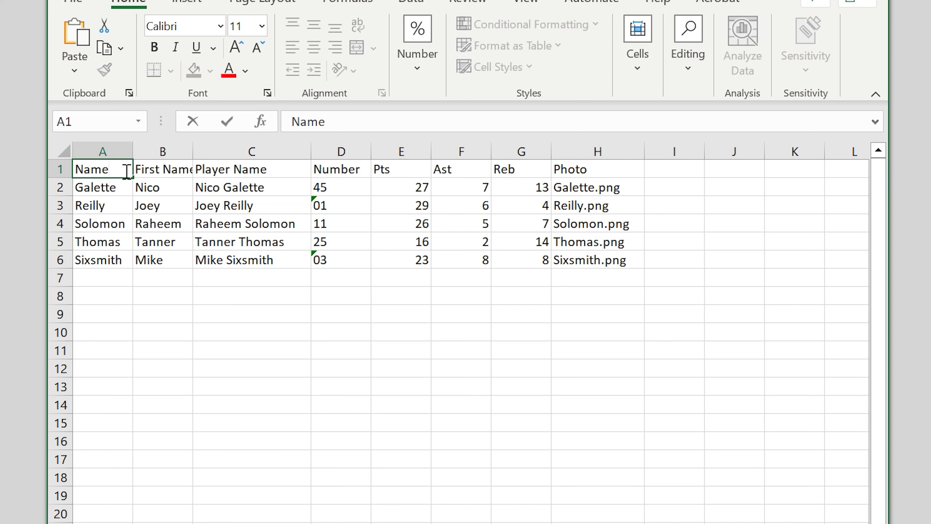
{"action": "left_click_drag", "start_coordinate": [84, 171], "coordinate": [30, 180]}
{"action": "left_click", "coordinate": [184, 191]}
{"action": "left_click_drag", "start_coordinate": [165, 172], "coordinate": [539, 173]}
{"action": "left_click", "coordinate": [607, 226]}
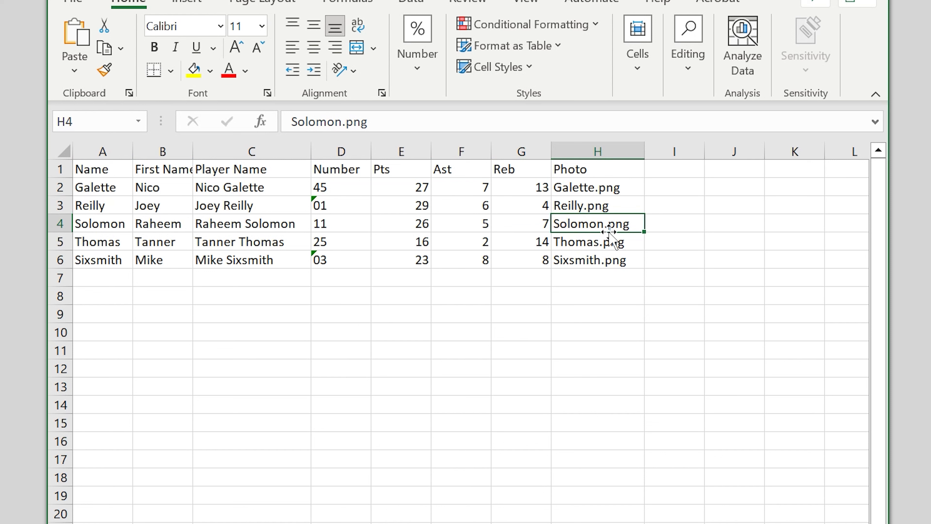
Step: Examine the Photo column, checking its header in H1 and the PNG file names in H2 to H6
{"action": "left_click", "coordinate": [610, 171]}
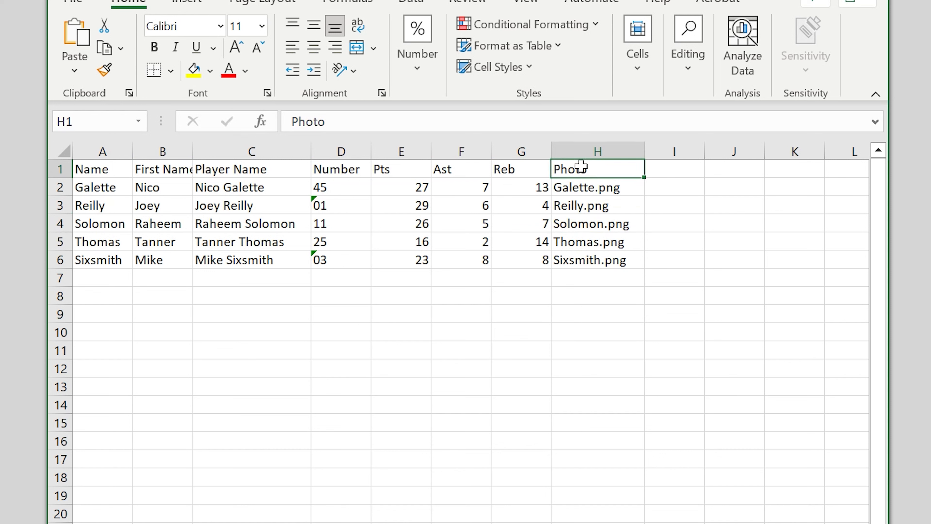
{"action": "left_click", "coordinate": [363, 123]}
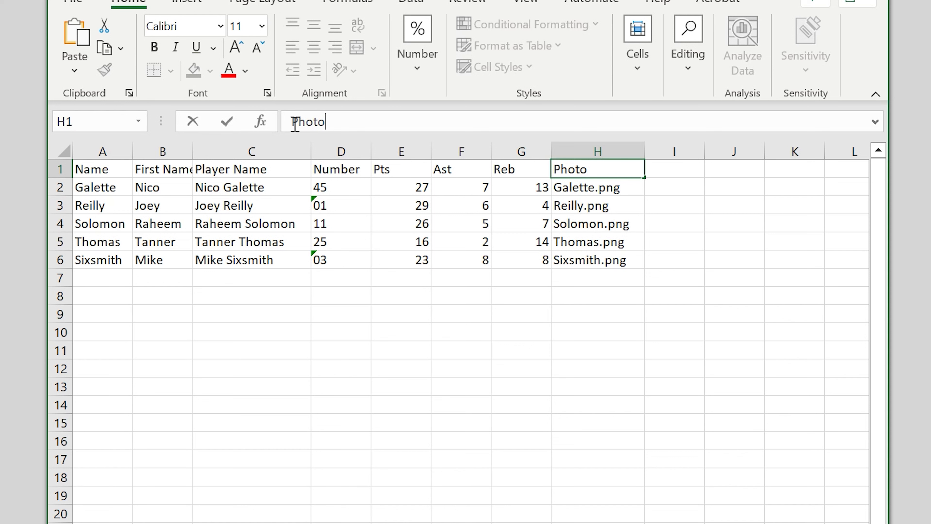
{"action": "left_click", "coordinate": [605, 166]}
{"action": "left_click", "coordinate": [570, 188]}
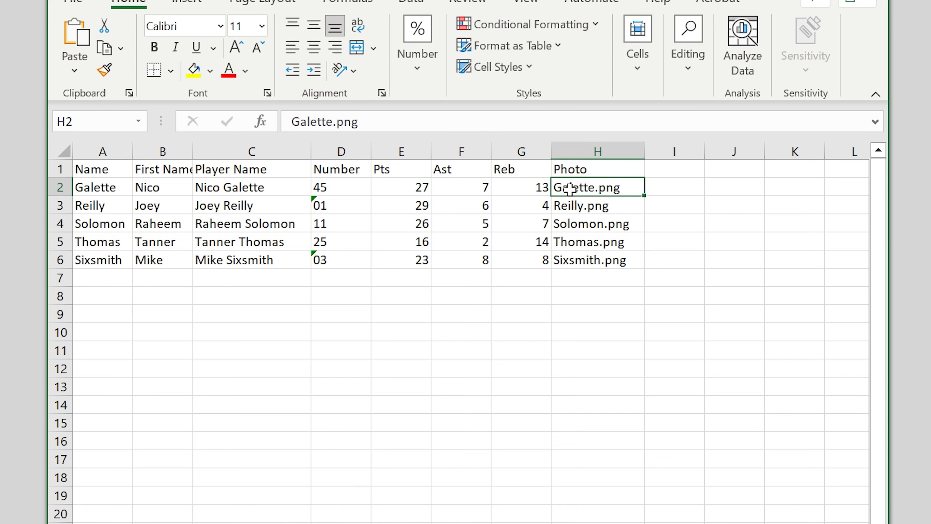
{"action": "left_click", "coordinate": [588, 168]}
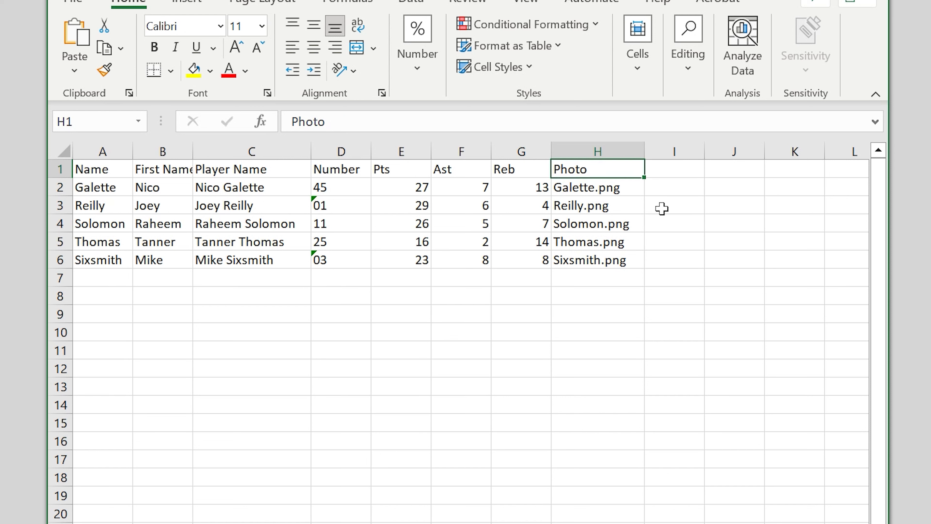
{"action": "left_click_drag", "start_coordinate": [627, 188], "coordinate": [614, 263]}
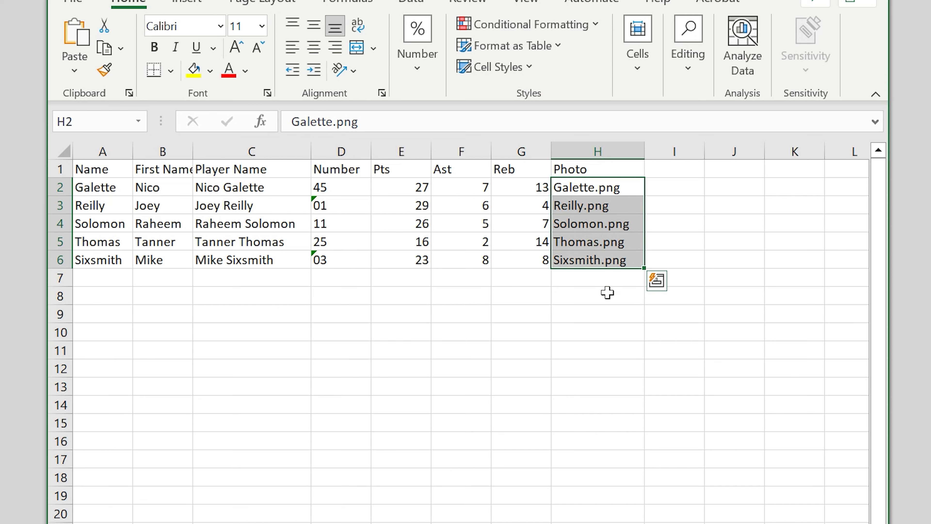
{"action": "left_click", "coordinate": [606, 275]}
{"action": "left_click", "coordinate": [607, 260]}
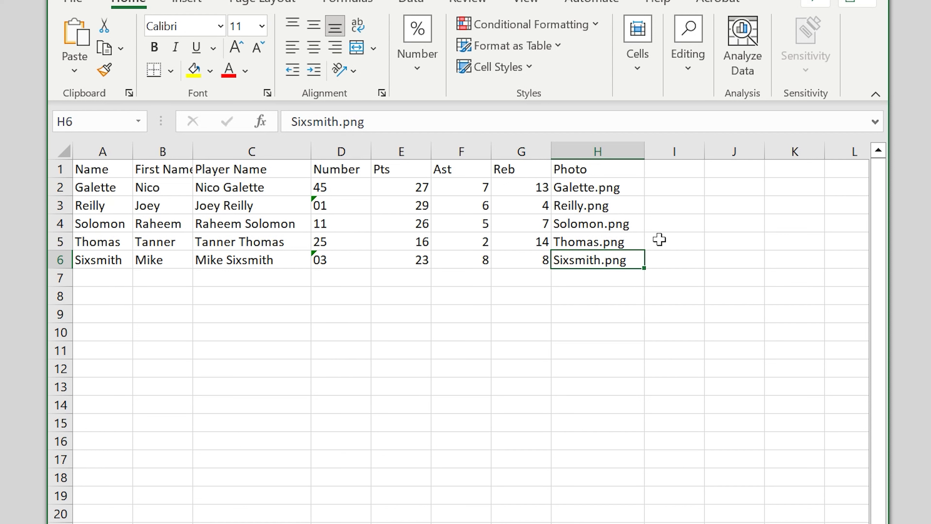
{"action": "left_click_drag", "start_coordinate": [587, 193], "coordinate": [594, 260]}
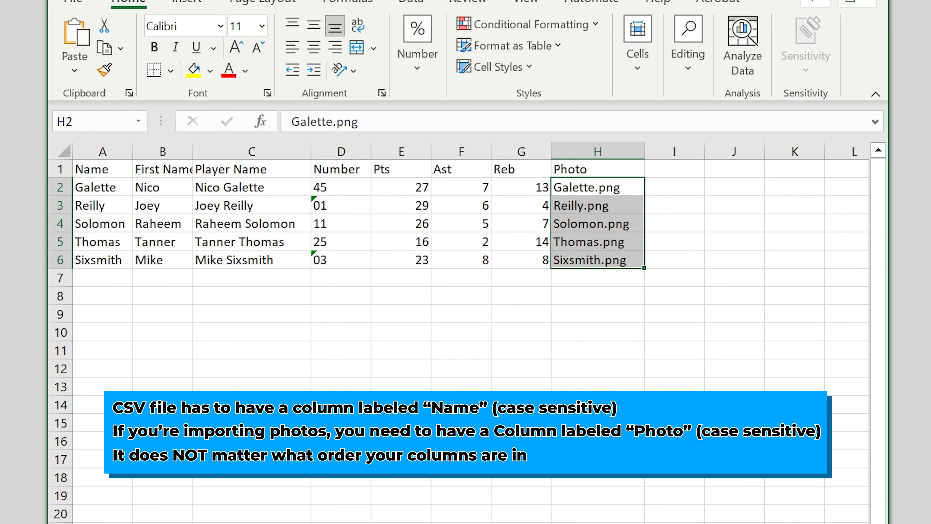
{"action": "left_click", "coordinate": [604, 280]}
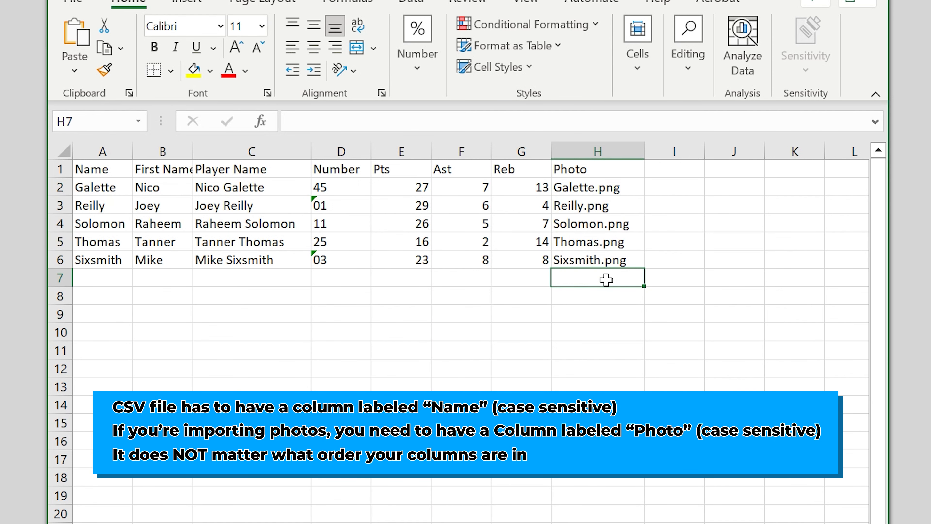
{"action": "left_click_drag", "start_coordinate": [613, 263], "coordinate": [609, 187]}
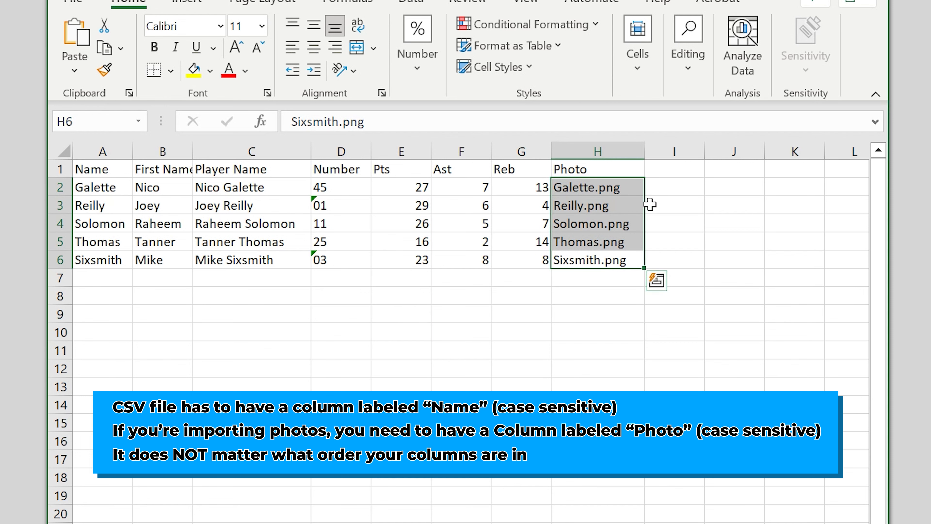
Step: Select the whole table A1:H6 and close the workbook, saving the changes to SHUMBStats.csv
{"action": "left_click_drag", "start_coordinate": [103, 171], "coordinate": [618, 264]}
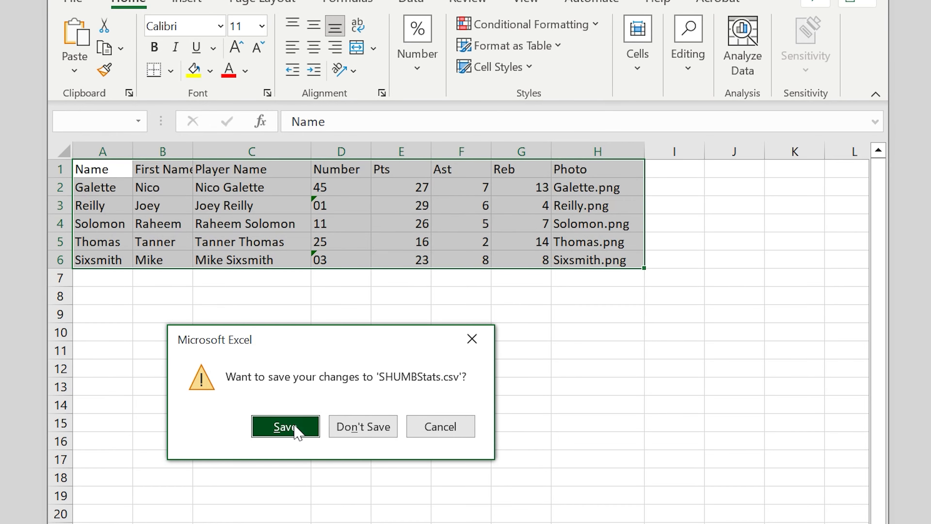
{"action": "left_click", "coordinate": [295, 426]}
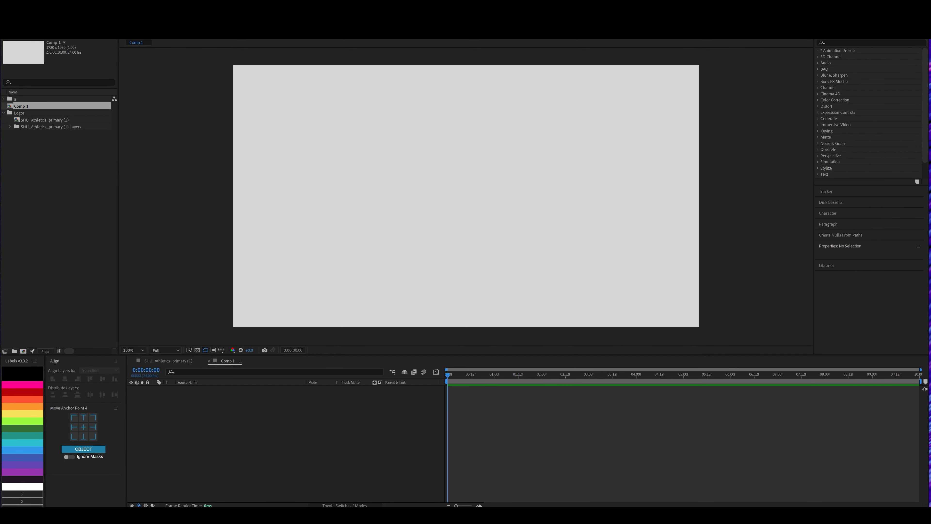
Step: Switch to Photoshop and check the names of the player and placeholder layers in SHUMB.psd
{"action": "key", "text": "ctrl+i"}
{"action": "left_click", "coordinate": [281, 88]}
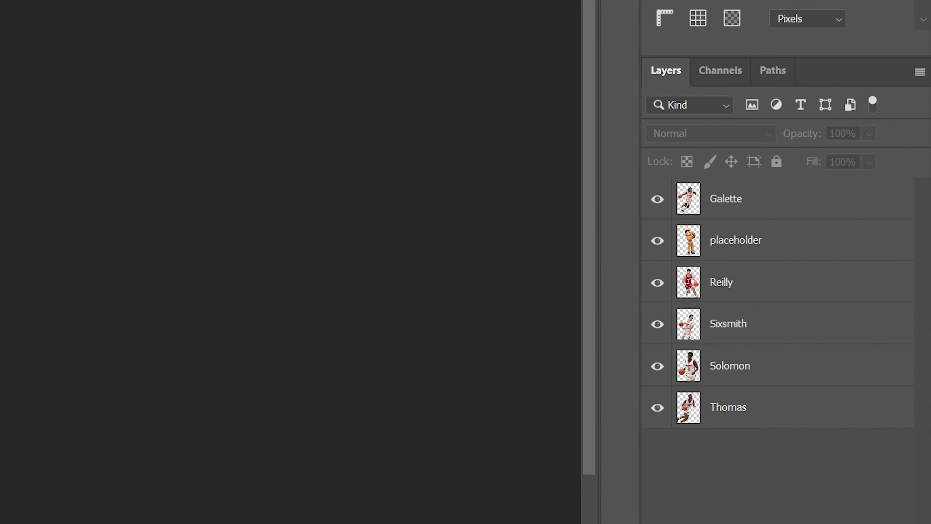
{"action": "left_click", "coordinate": [462, 200]}
{"action": "left_click", "coordinate": [459, 241]}
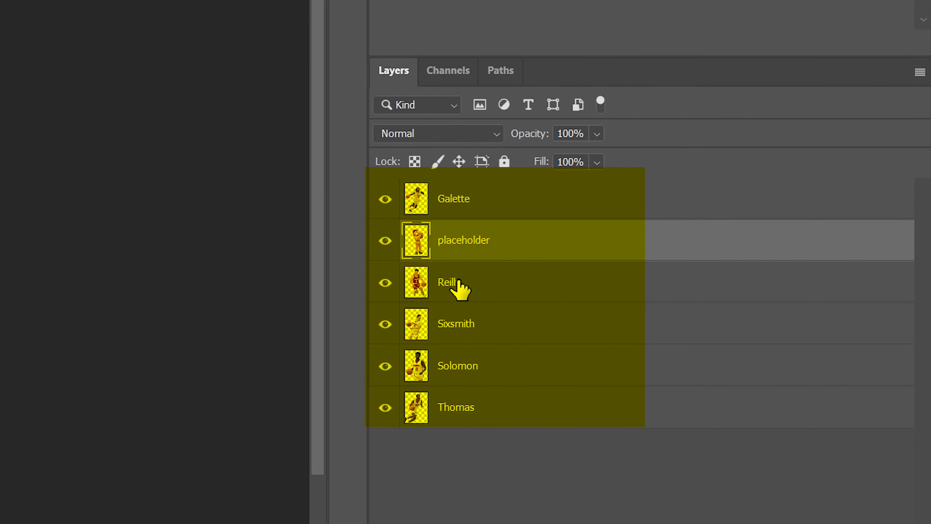
{"action": "left_click", "coordinate": [457, 282]}
{"action": "left_click", "coordinate": [458, 324]}
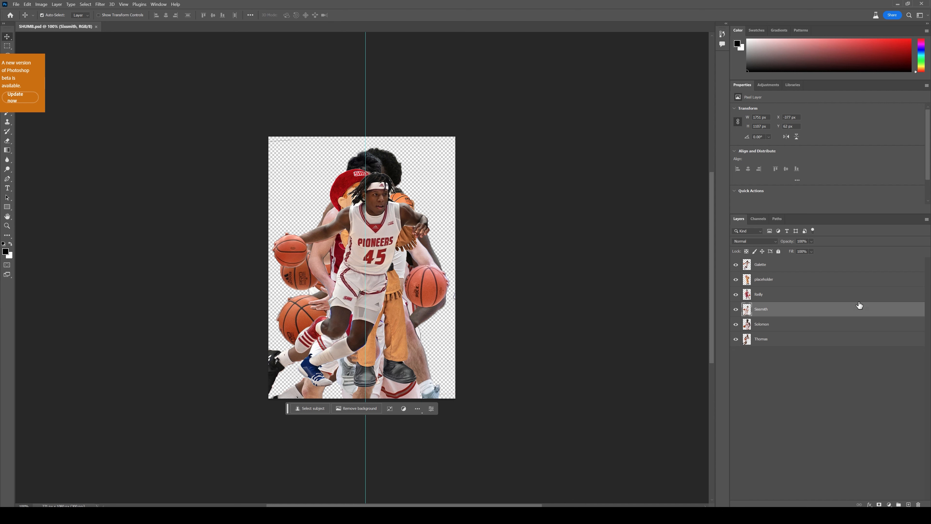
{"action": "left_click", "coordinate": [773, 269]}
{"action": "left_click", "coordinate": [774, 294]}
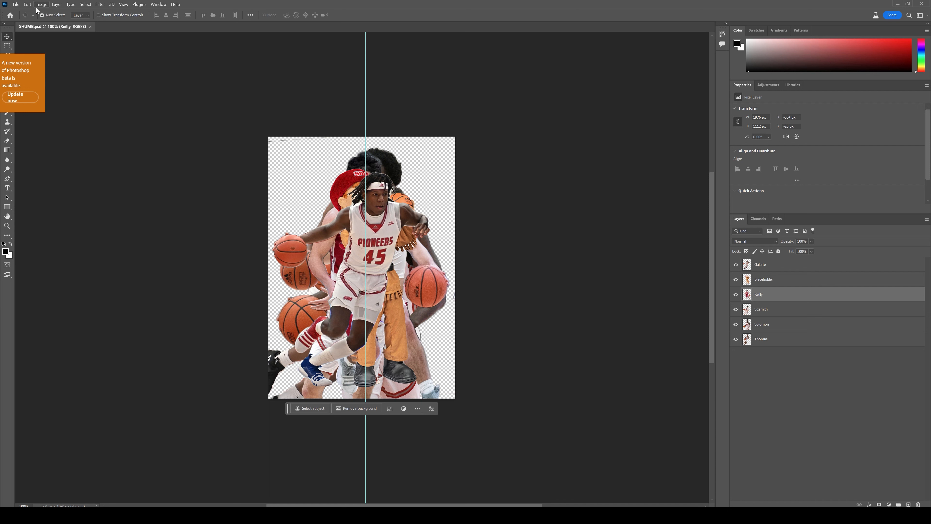
Step: Set up an export of the layers to separate PNG-8 files with an empty file name prefix, and cancel it
{"action": "left_click", "coordinate": [17, 5]}
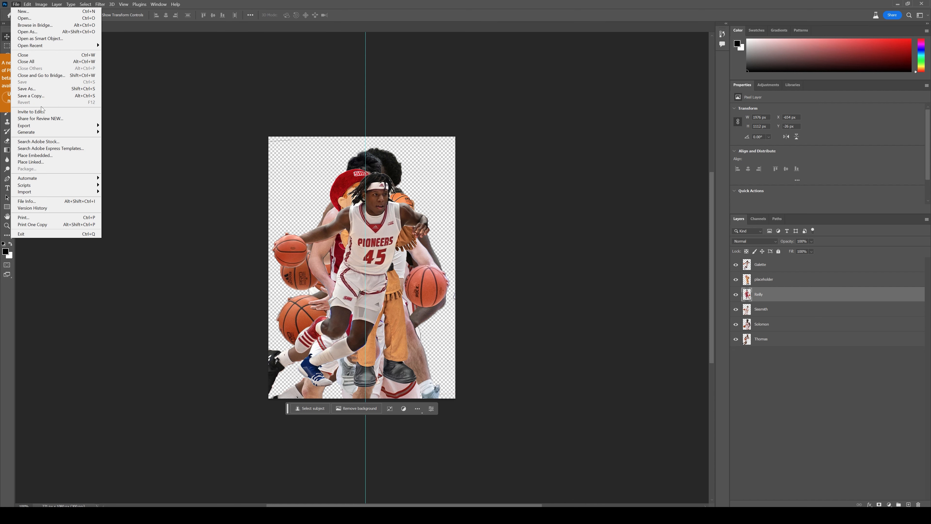
{"action": "mouse_move", "coordinate": [41, 126]}
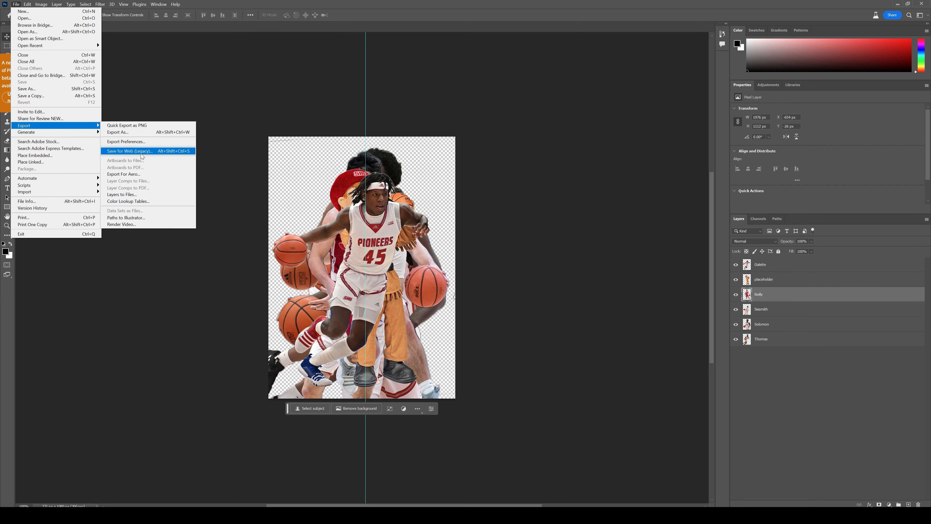
{"action": "left_click", "coordinate": [128, 198]}
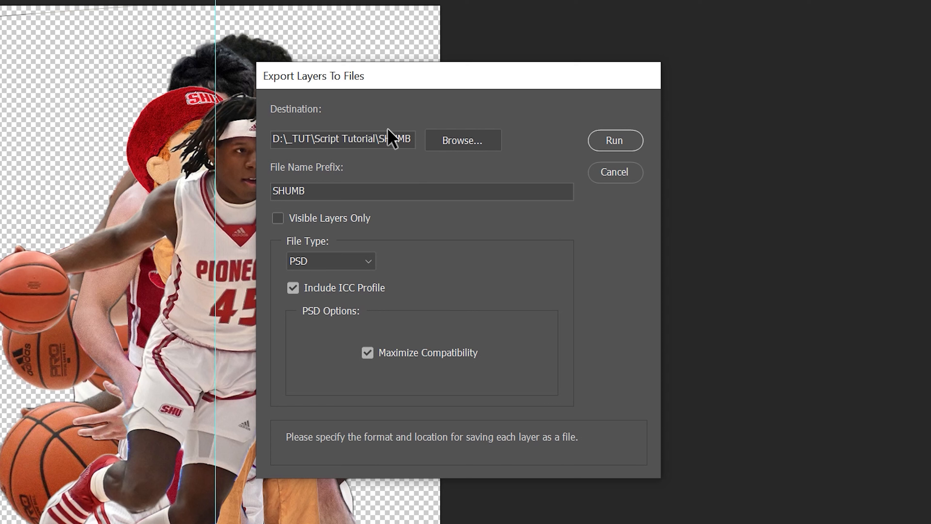
{"action": "left_click", "coordinate": [352, 262]}
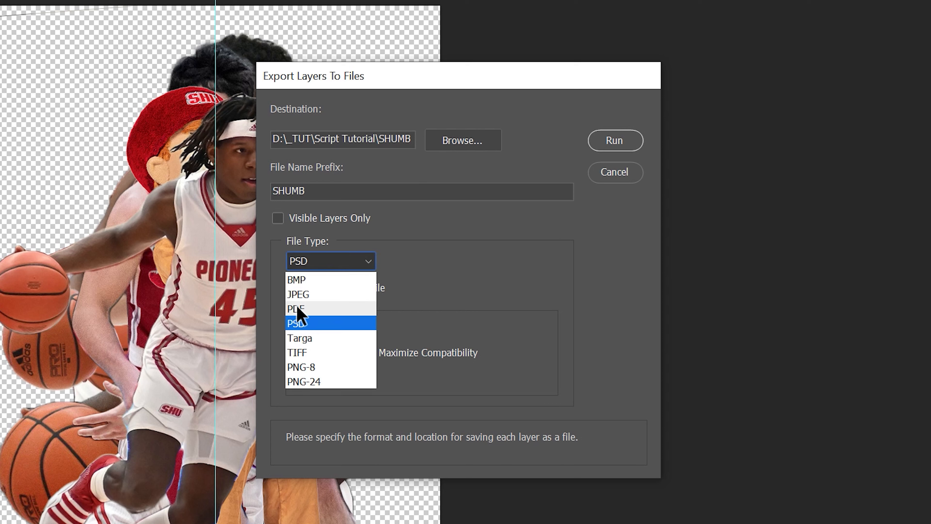
{"action": "left_click", "coordinate": [317, 366]}
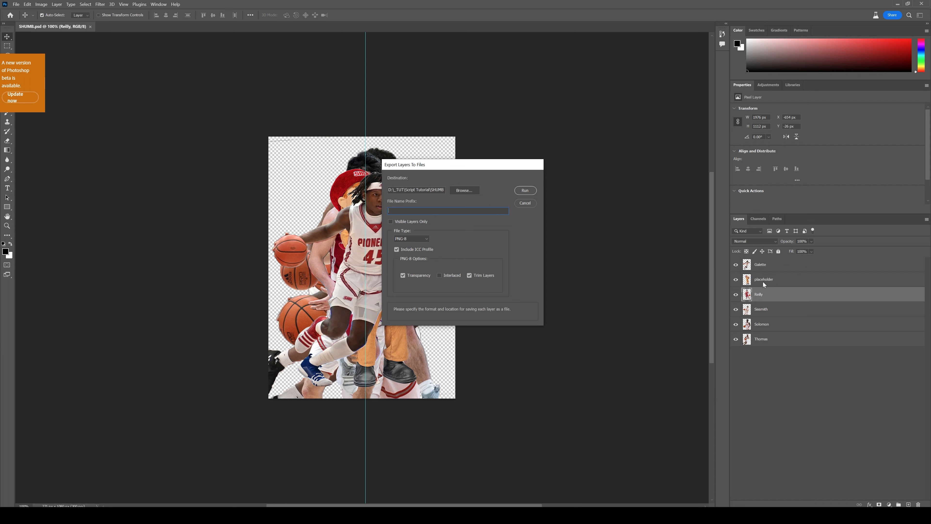
{"action": "left_click", "coordinate": [524, 202]}
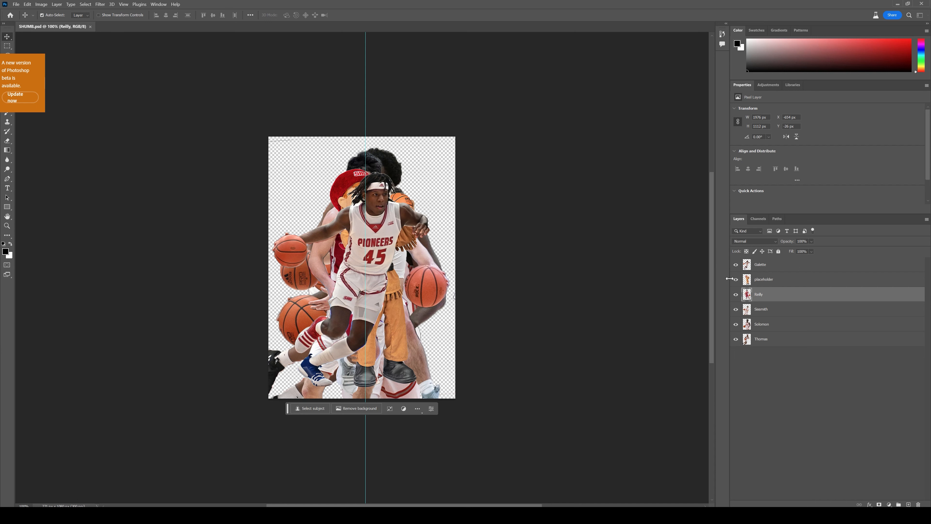
Step: Check the placeholder layer in Photoshop, and switch to After Effects to examine the project folder of player PNG images
{"action": "left_click", "coordinate": [768, 281]}
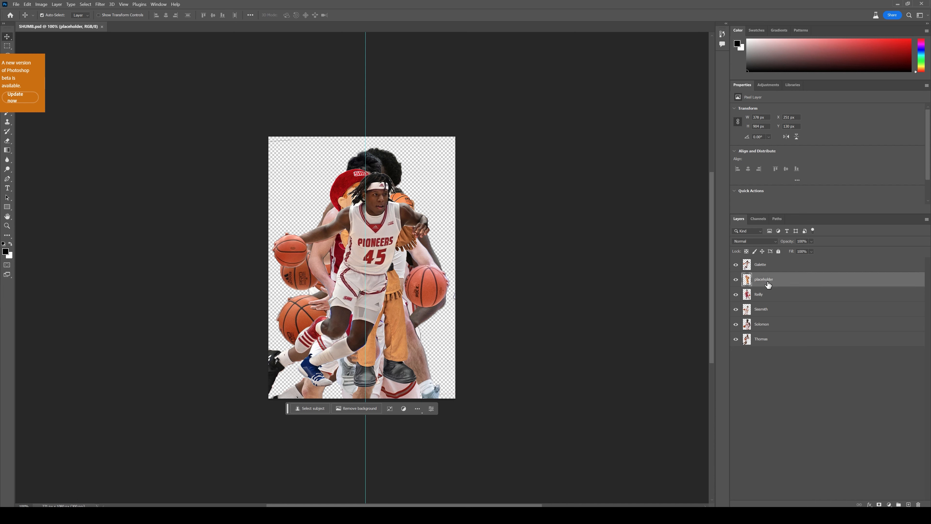
{"action": "left_click", "coordinate": [735, 264]}
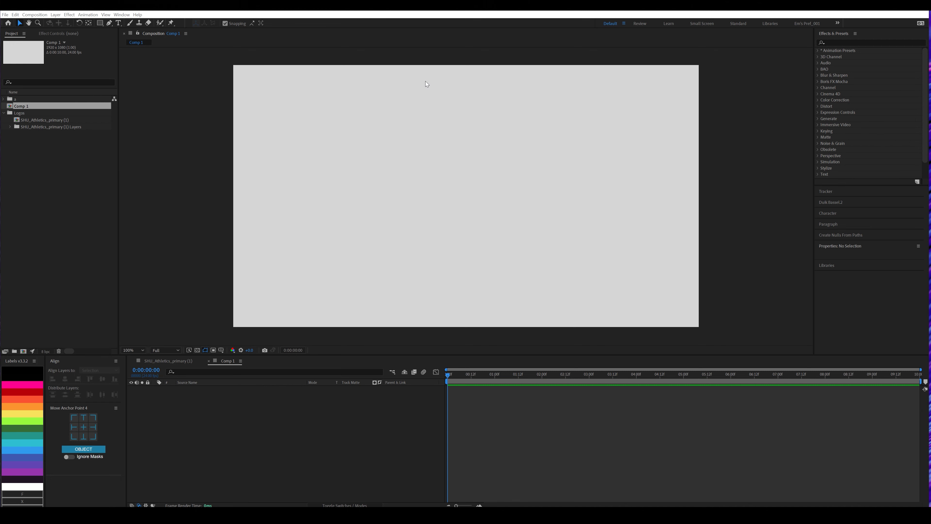
{"action": "left_click", "coordinate": [18, 100]}
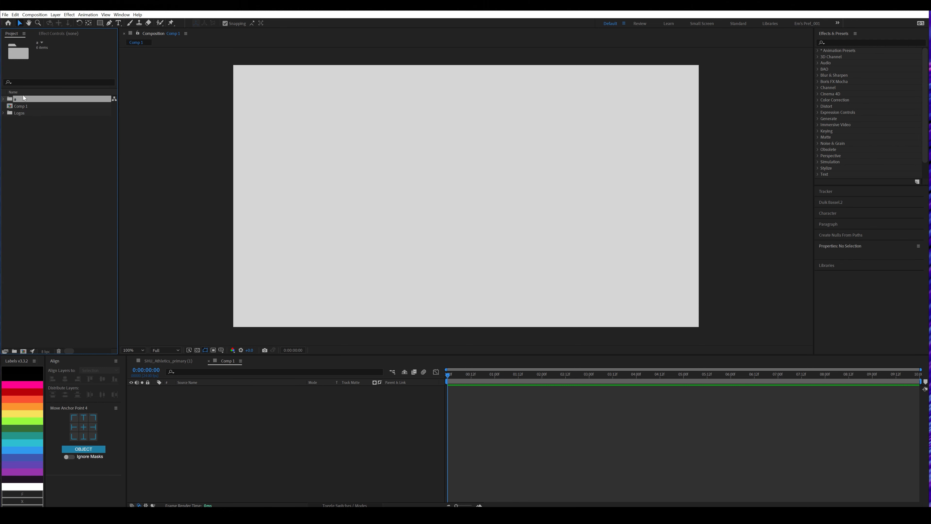
{"action": "left_click", "coordinate": [3, 99]}
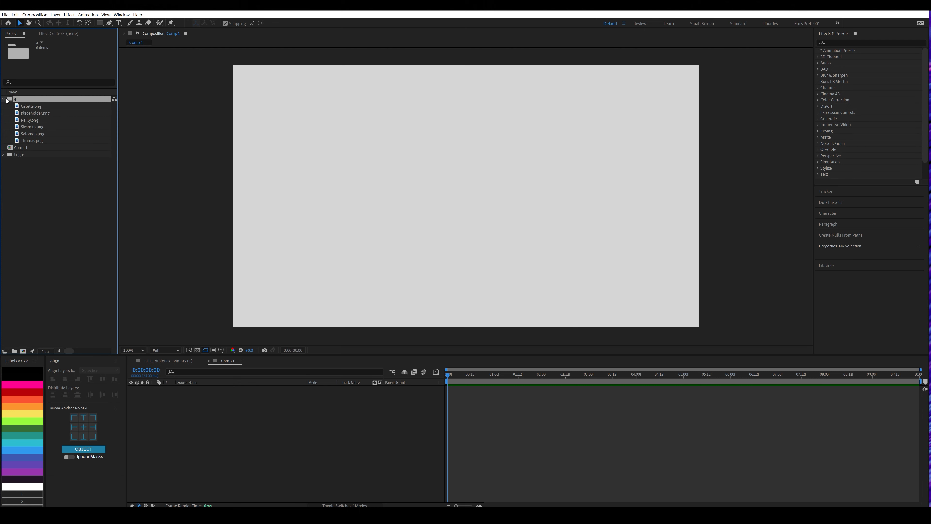
{"action": "left_click", "coordinate": [6, 98]}
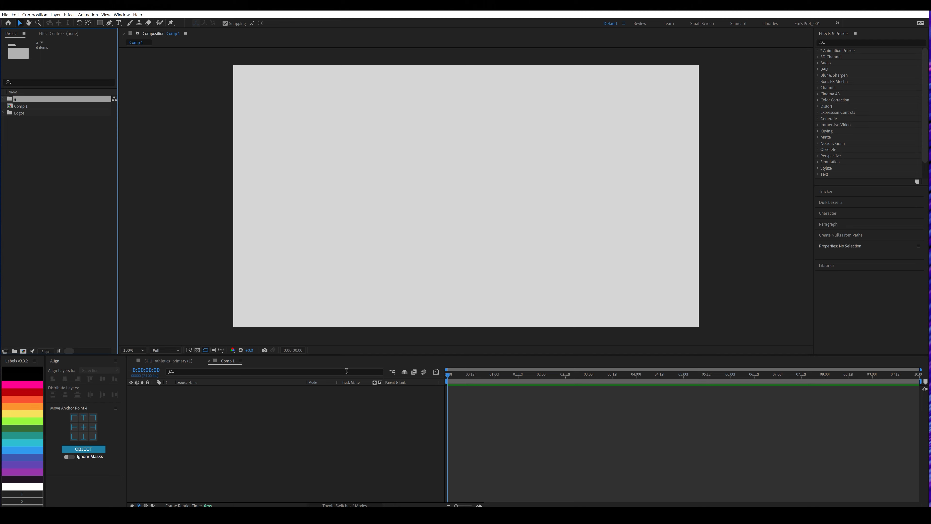
Step: Create a composition with its aspect ratio locked at 5:7 and a height of 1080 px, and move it out of the PNG folder
{"action": "left_click", "coordinate": [23, 351]}
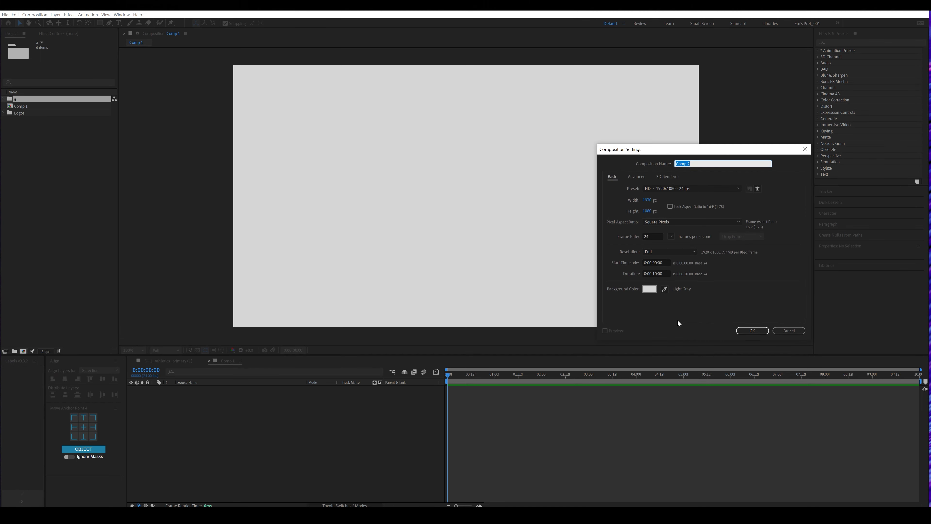
{"action": "left_click", "coordinate": [650, 200]}
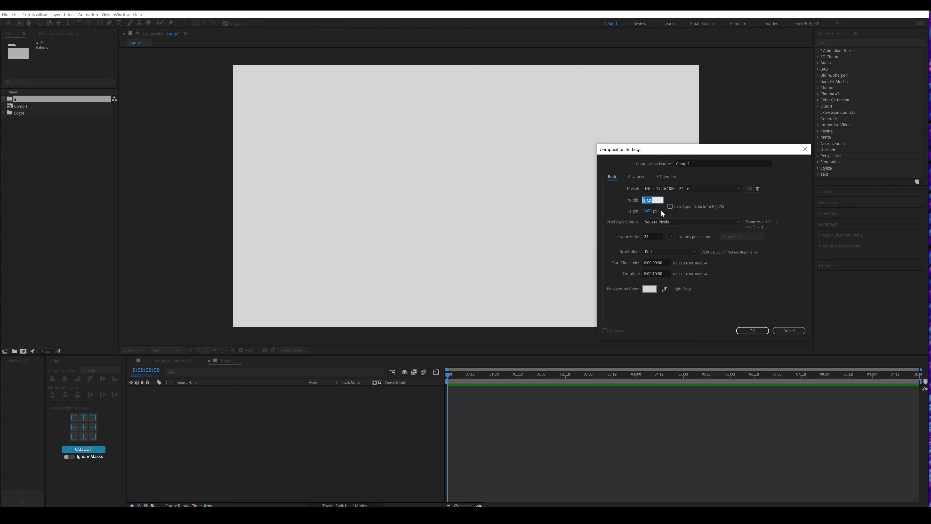
{"action": "type", "text": "5"}
{"action": "left_click", "coordinate": [647, 211]}
{"action": "type", "text": "7"}
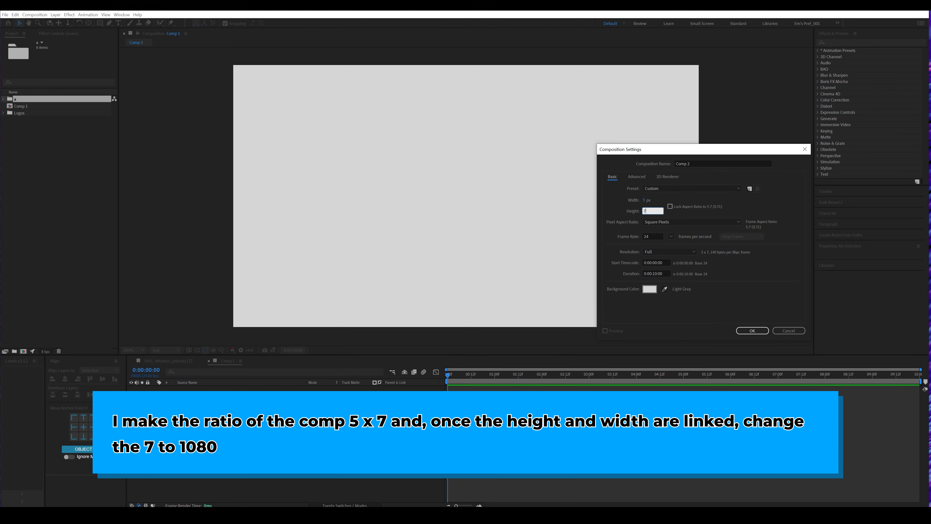
{"action": "left_click", "coordinate": [670, 207]}
{"action": "left_click", "coordinate": [644, 210]}
{"action": "type", "text": "1080"}
{"action": "key", "text": "Return"}
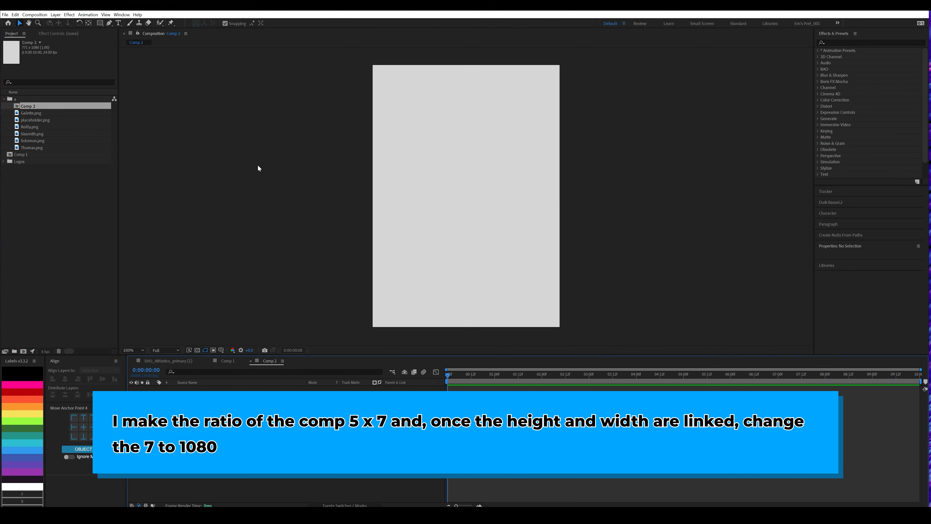
{"action": "left_click_drag", "start_coordinate": [38, 106], "coordinate": [35, 193]}
{"action": "left_click", "coordinate": [4, 99]}
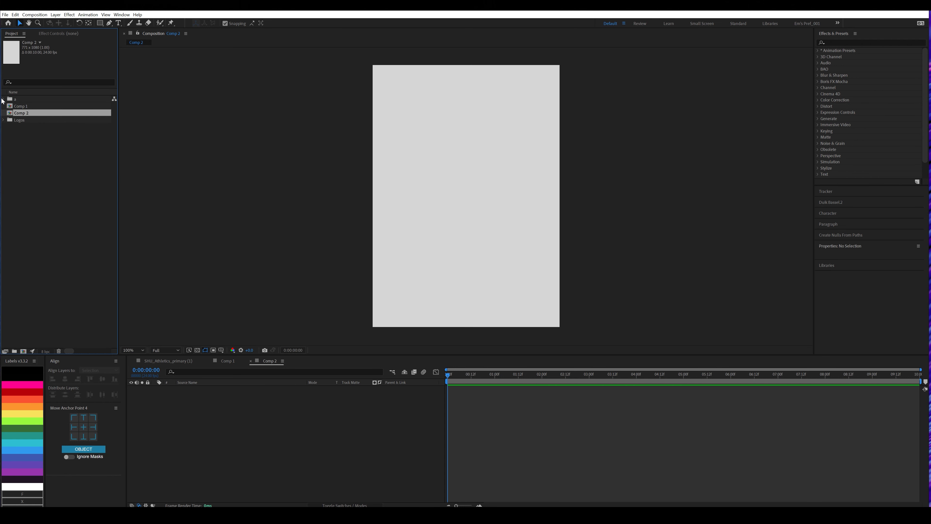
Step: Rename the new 5:7 composition as _Template_1
{"action": "left_click", "coordinate": [64, 174]}
{"action": "left_click", "coordinate": [32, 114]}
{"action": "key", "text": "Return"}
{"action": "type", "text": "_Template"}
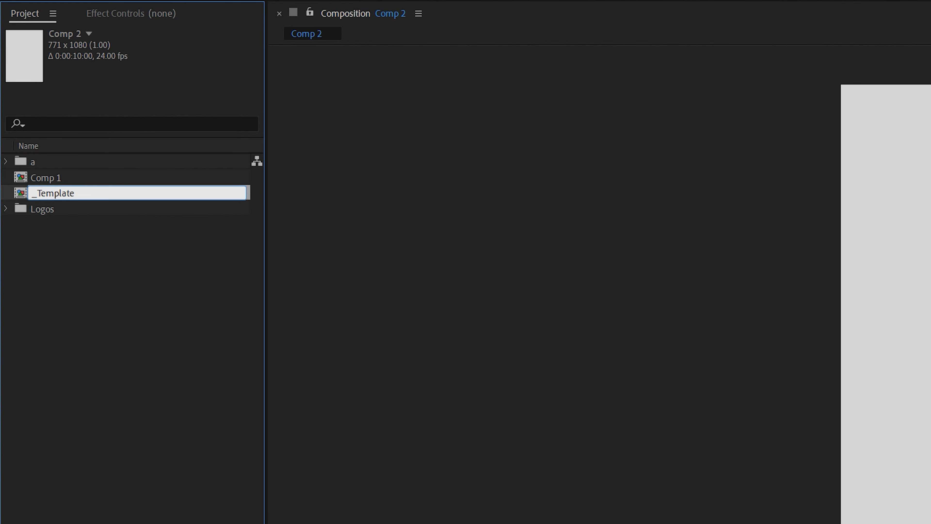
{"action": "type", "text": "_1"}
{"action": "key", "text": "Return"}
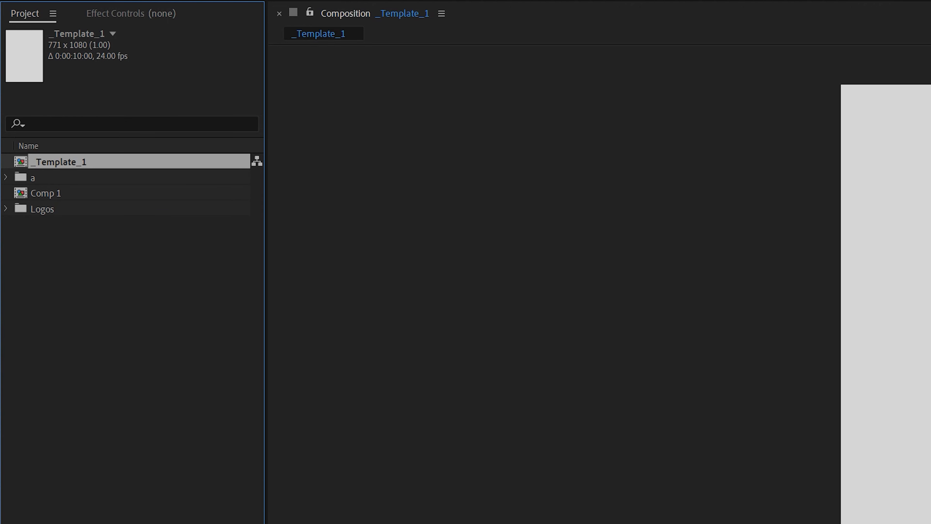
Step: Create a project folder named T1 Output containing the _Template_1 composition
{"action": "key", "text": "ctrl+alt+shift+n"}
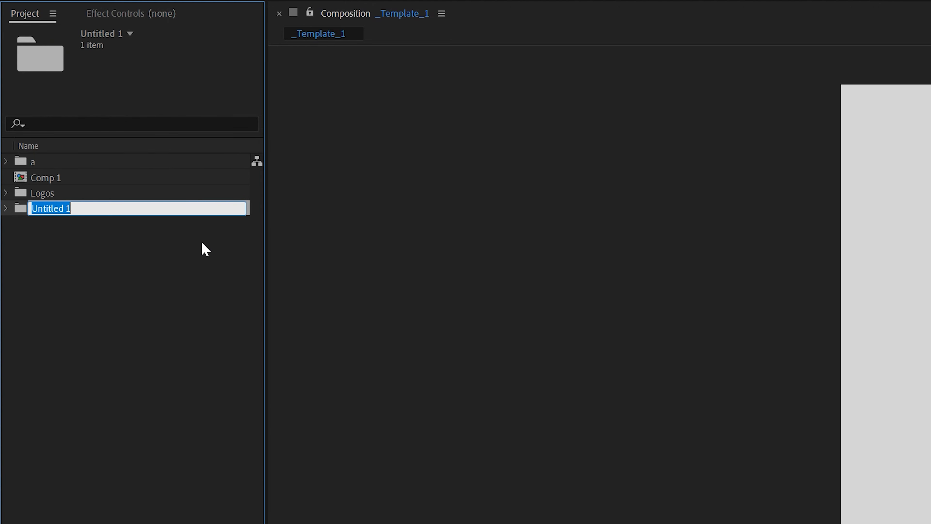
{"action": "type", "text": "T"}
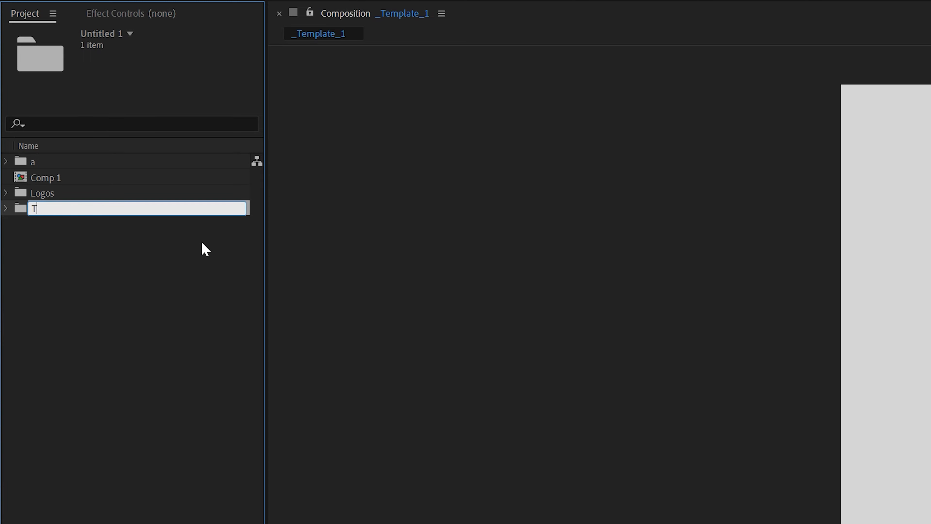
{"action": "type", "text": "1 Output"}
{"action": "key", "text": "Return"}
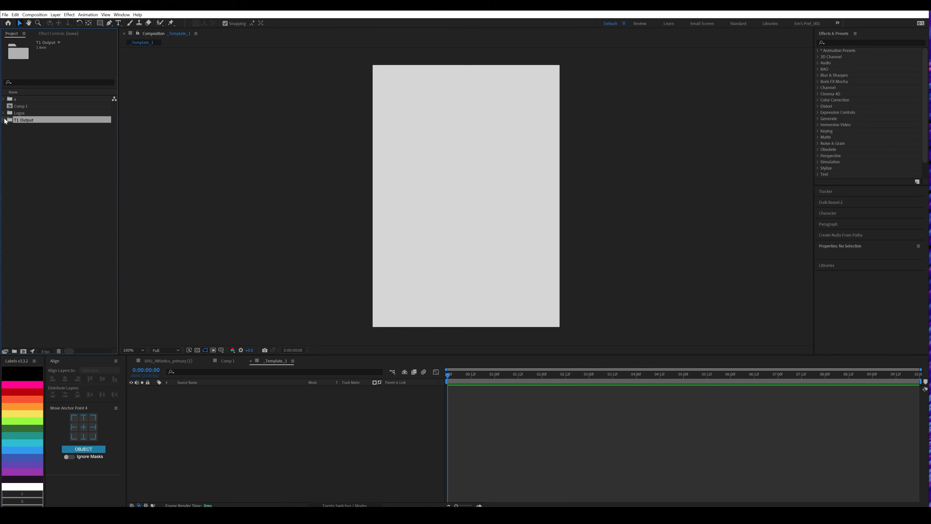
Step: Expand the T1 Output folder and check the _Template_1 composition inside it
{"action": "left_click", "coordinate": [4, 119]}
{"action": "left_click", "coordinate": [34, 127]}
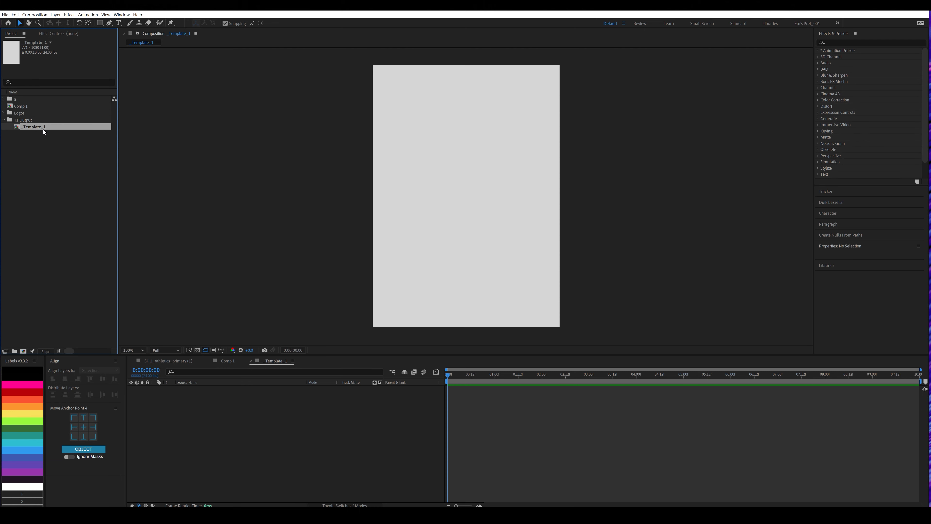
{"action": "left_click", "coordinate": [16, 119]}
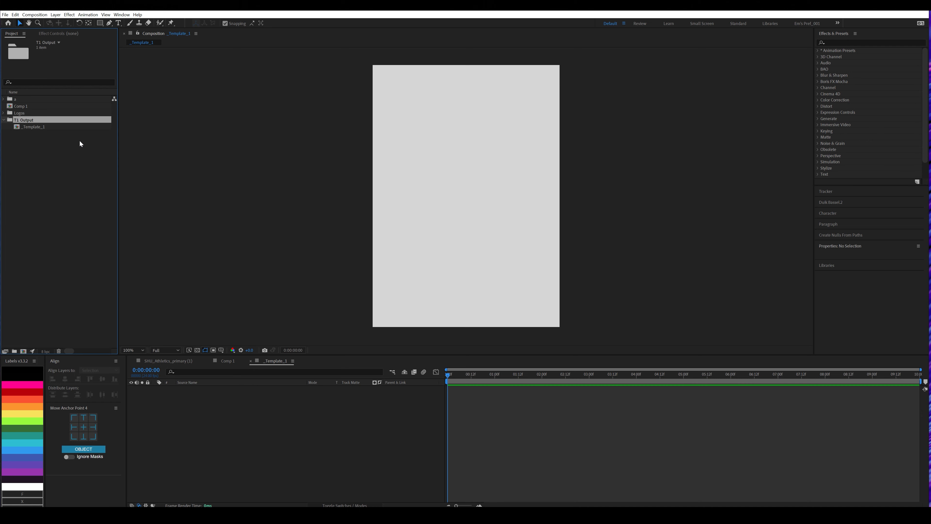
{"action": "left_click", "coordinate": [22, 126]}
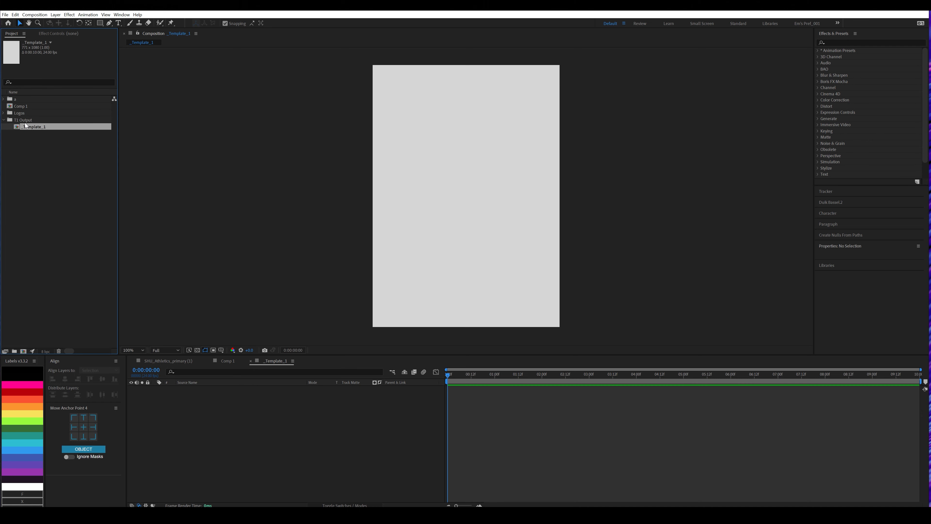
{"action": "left_click", "coordinate": [23, 121]}
{"action": "left_click", "coordinate": [30, 128]}
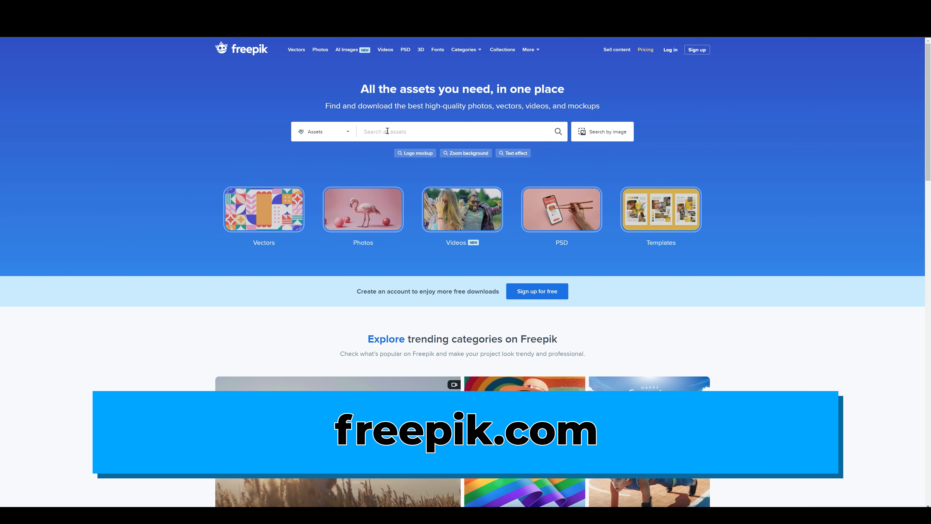
Step: Search Freepik for sport and download the flat design trading cards set, then send the red card's shapes from Illustrator to After Effects
{"action": "type", "text": "sport"}
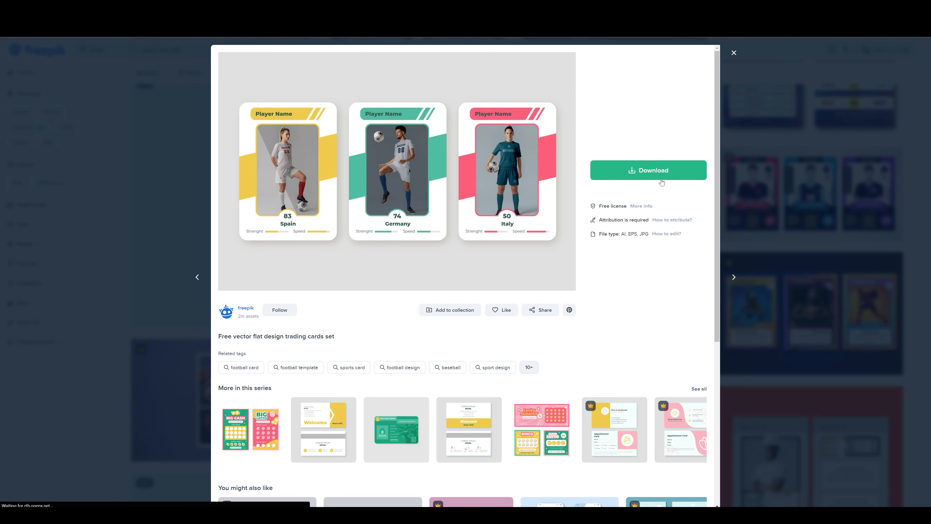
{"action": "left_click", "coordinate": [661, 182]}
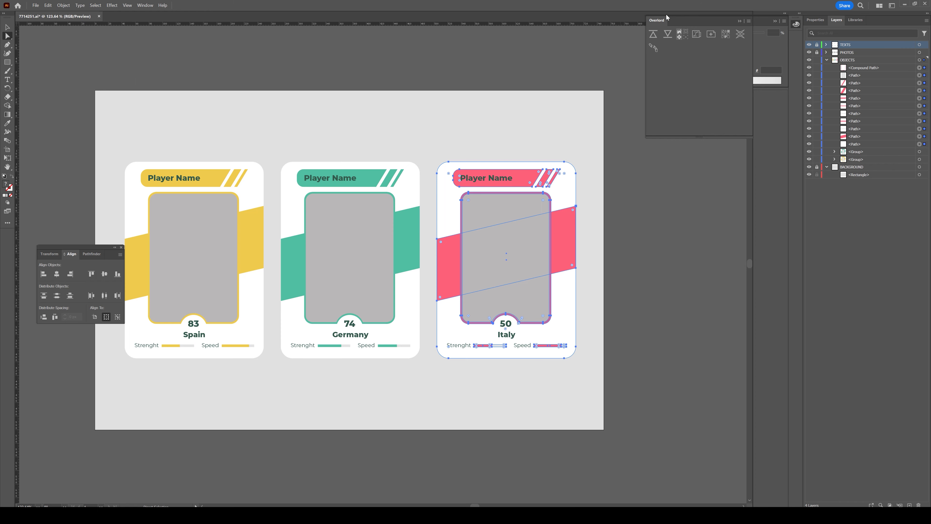
{"action": "left_click", "coordinate": [653, 33]}
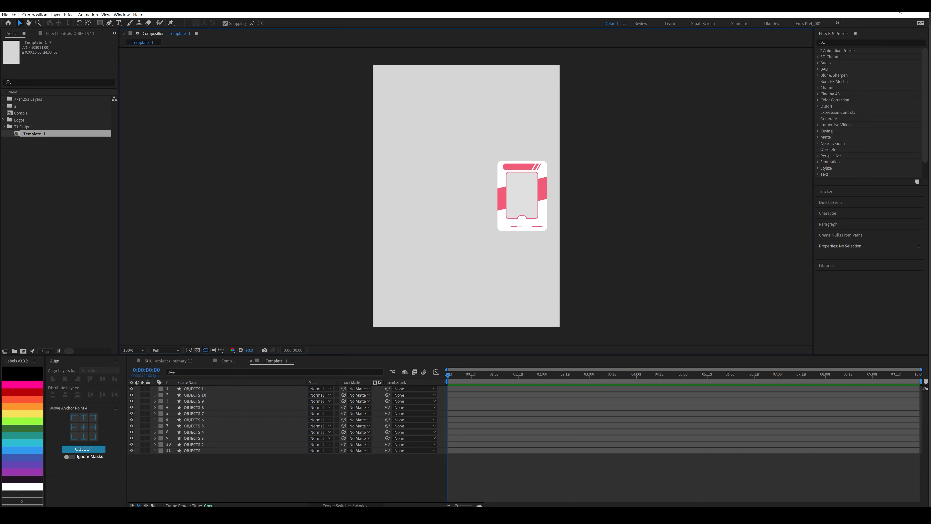
Step: Add a null object to _Template_1 and move all card shape layers to the centre of the composition
{"action": "left_click_drag", "start_coordinate": [189, 463], "coordinate": [214, 384]}
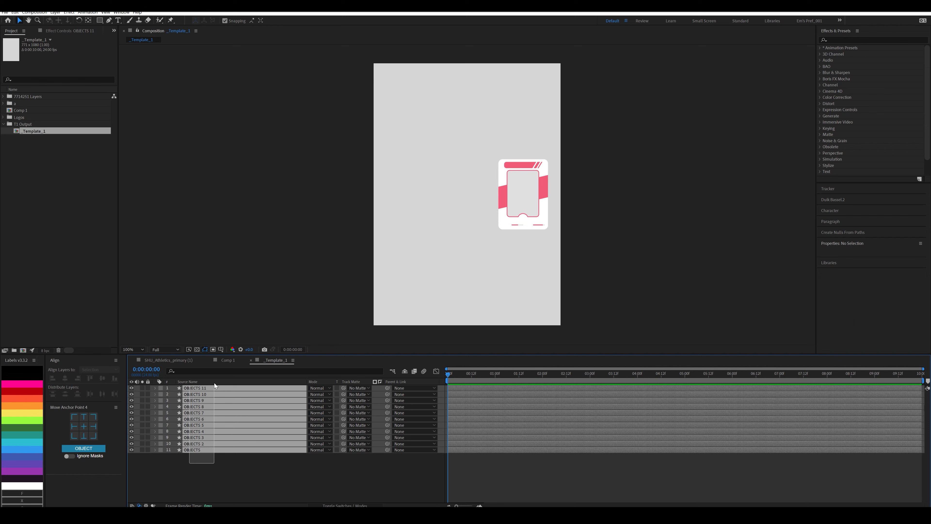
{"action": "right_click", "coordinate": [197, 472]}
{"action": "mouse_move", "coordinate": [215, 395]}
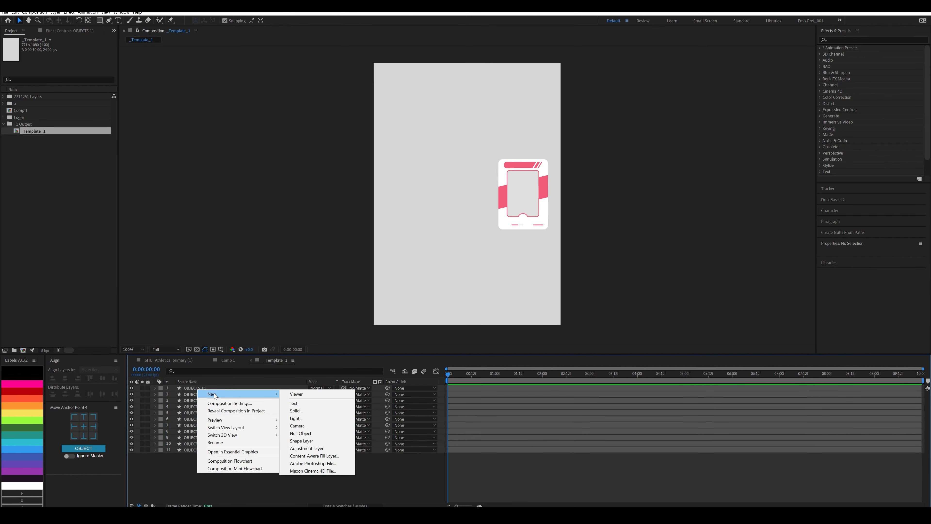
{"action": "left_click", "coordinate": [300, 432]}
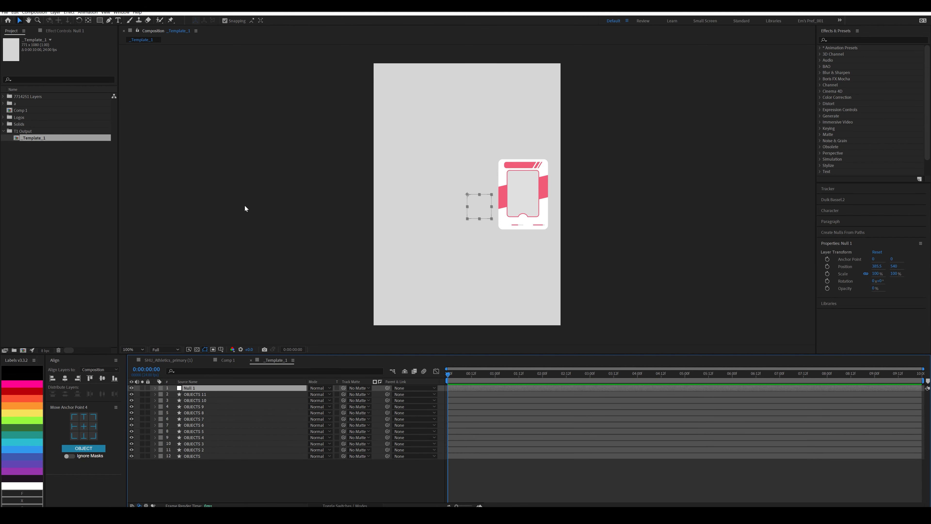
{"action": "left_click", "coordinate": [195, 394]}
{"action": "left_click", "coordinate": [195, 456], "text": "shift"}
{"action": "left_click_drag", "start_coordinate": [521, 197], "coordinate": [466, 198]}
Step: Parent all OBJECTS shape layers to Null 1 and scale the null up to about 369%
{"action": "left_click", "coordinate": [200, 388]}
{"action": "key", "text": "a"}
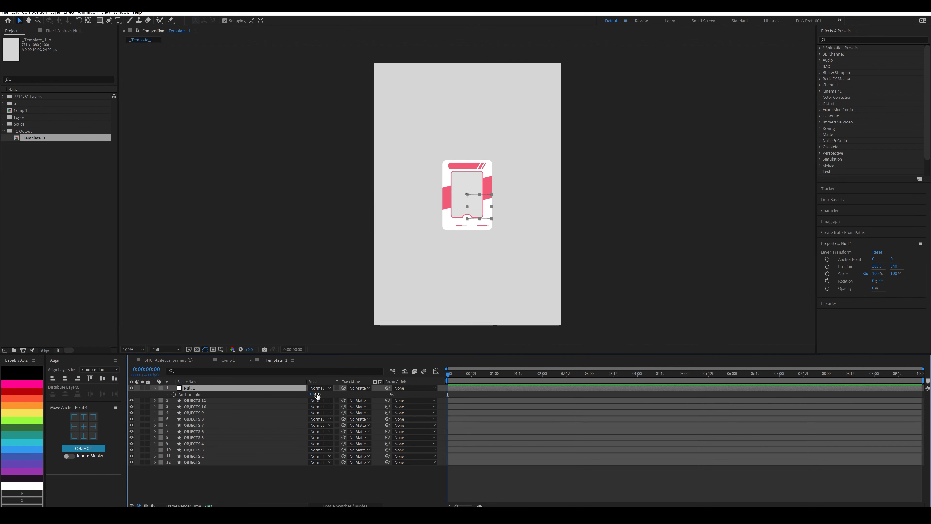
{"action": "key", "text": "s"}
{"action": "left_click_drag", "start_coordinate": [318, 394], "coordinate": [411, 394]}
{"action": "key", "text": "ctrl+z"}
{"action": "left_click_drag", "start_coordinate": [191, 481], "coordinate": [216, 398]}
{"action": "left_click_drag", "start_coordinate": [386, 407], "coordinate": [203, 388]}
{"action": "left_click_drag", "start_coordinate": [319, 394], "coordinate": [423, 385]}
{"action": "left_click_drag", "start_coordinate": [318, 394], "coordinate": [314, 394]}
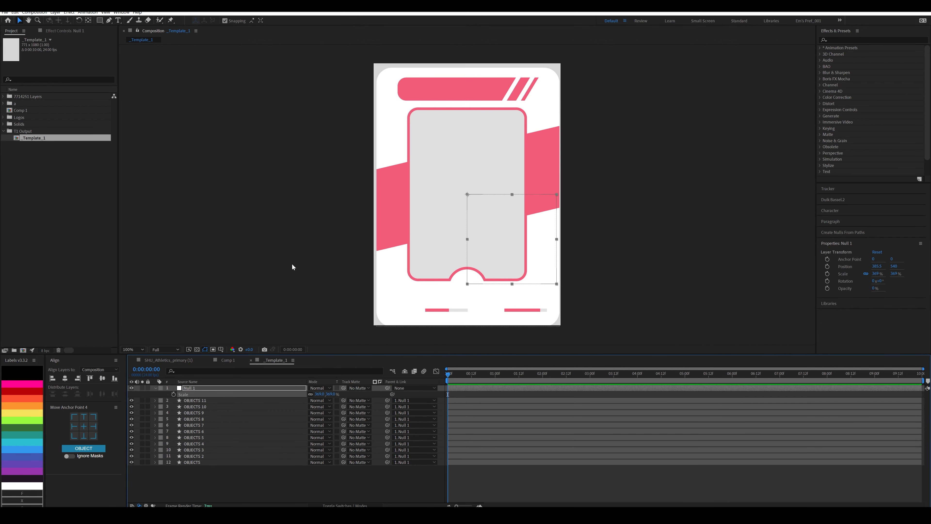
Step: Set the null's scale to 374% and adjust the card shapes' position so they fill the composition
{"action": "left_click_drag", "start_coordinate": [293, 266], "coordinate": [424, 167]}
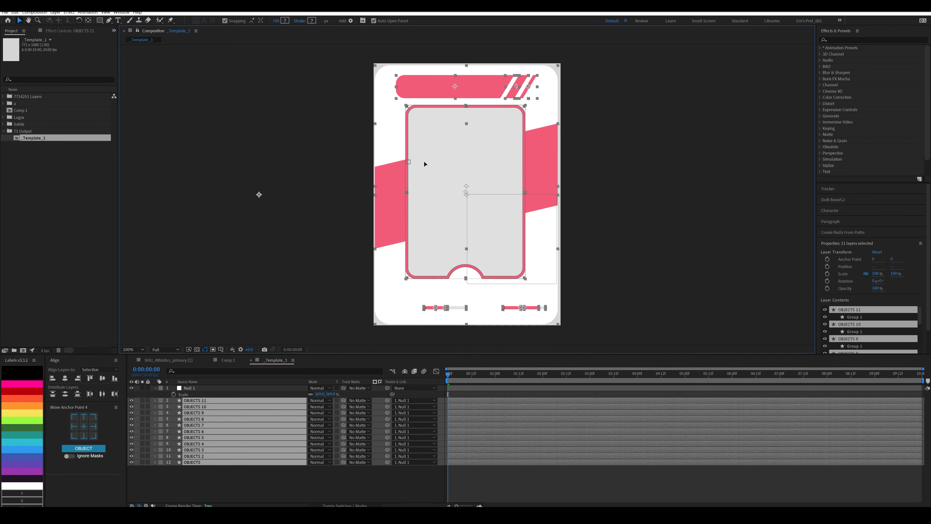
{"action": "left_click", "coordinate": [331, 394]}
{"action": "key", "text": "Up"}
{"action": "key", "text": "Up"}
{"action": "key", "text": "Up"}
{"action": "key", "text": "Up"}
{"action": "key", "text": "Up"}
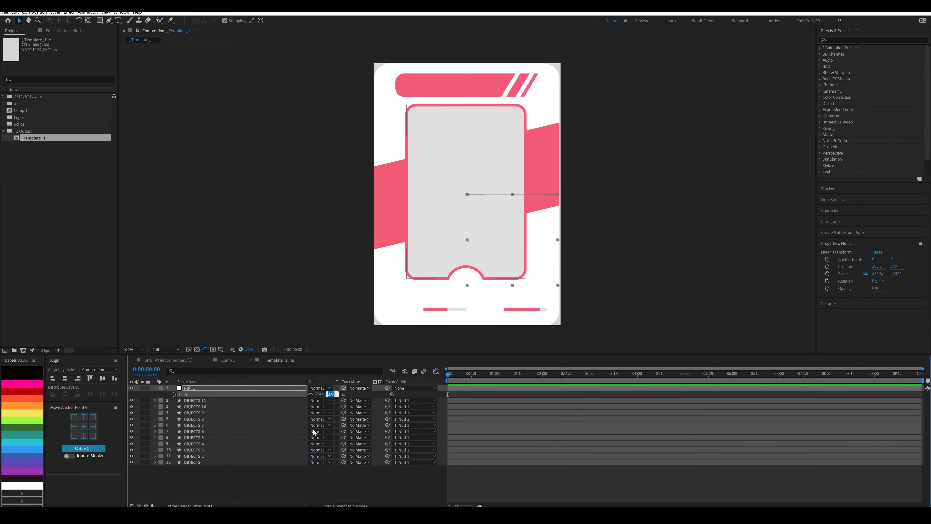
{"action": "left_click_drag", "start_coordinate": [286, 485], "coordinate": [239, 398]}
{"action": "key", "text": "Right"}
{"action": "key", "text": "Right"}
{"action": "left_click", "coordinate": [200, 468]}
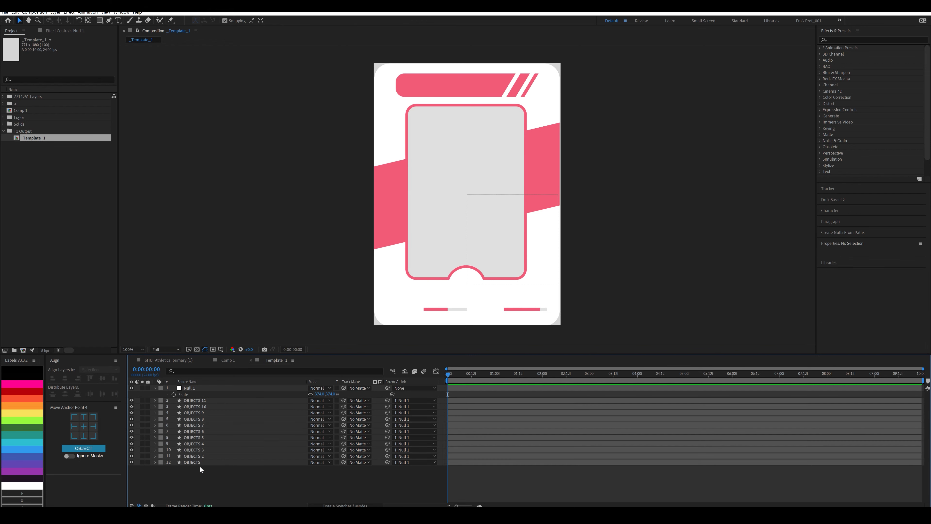
Step: Recolor the fill of the slanted band behind the photo frame to dark red
{"action": "left_click", "coordinate": [200, 462]}
{"action": "left_click", "coordinate": [206, 438]}
{"action": "left_click", "coordinate": [389, 205]}
{"action": "left_click", "coordinate": [285, 21]}
{"action": "key", "text": "ctrl+v"}
{"action": "key", "text": "Return"}
Step: Set the fill of the header bar and its two slanted stripes to A50034
{"action": "left_click", "coordinate": [492, 83]}
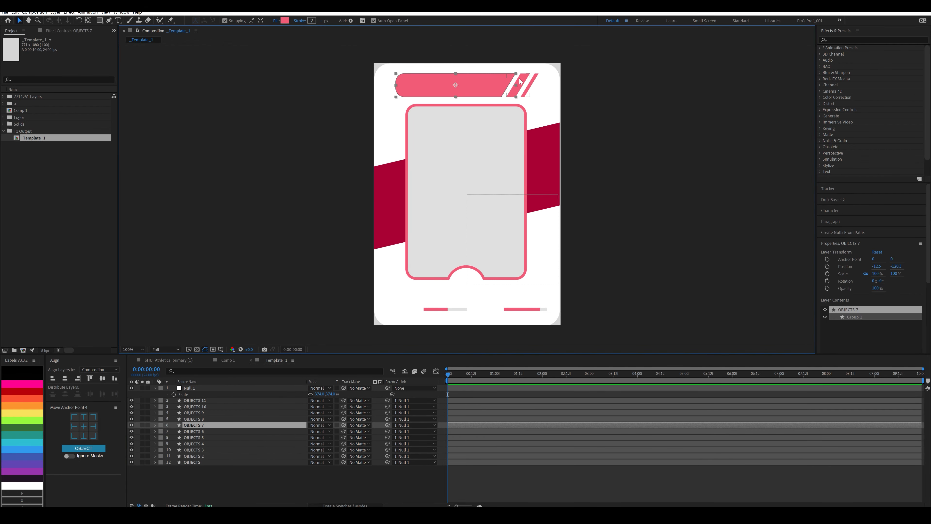
{"action": "left_click", "coordinate": [519, 82], "text": "shift"}
{"action": "left_click", "coordinate": [531, 81], "text": "shift"}
{"action": "left_click", "coordinate": [285, 21]}
{"action": "type", "text": "a50034"}
{"action": "key", "text": "Return"}
Step: Delete Path 2 and the fill from Group 1 of the photo frame layer OBJECTS 11
{"action": "left_click", "coordinate": [432, 278]}
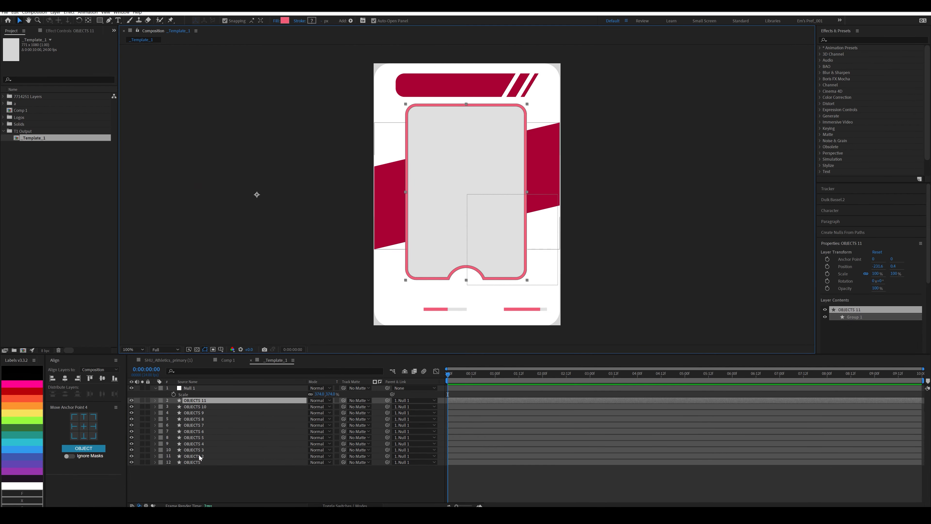
{"action": "left_click", "coordinate": [155, 400]}
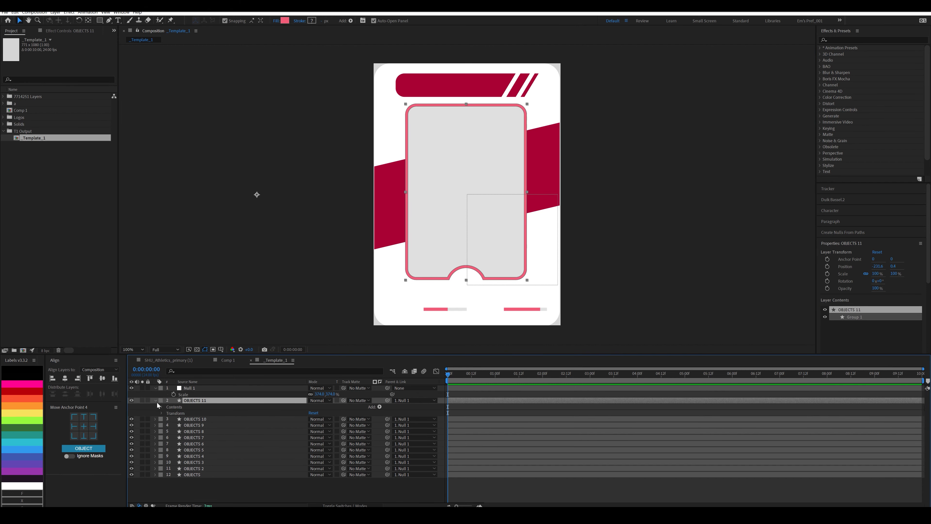
{"action": "left_click", "coordinate": [161, 407]}
{"action": "left_click", "coordinate": [168, 413]}
{"action": "left_click", "coordinate": [186, 420]}
{"action": "left_click", "coordinate": [187, 424]}
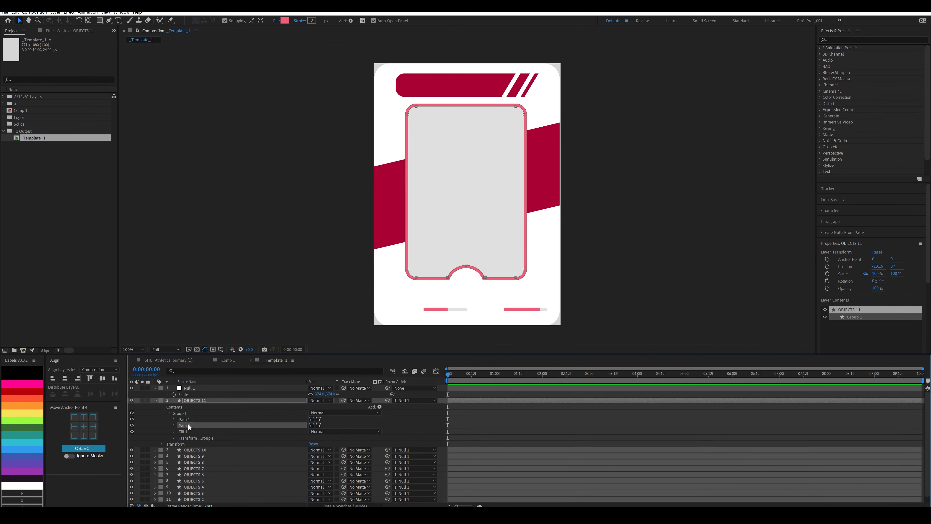
{"action": "key", "text": "Delete"}
{"action": "left_click", "coordinate": [197, 413]}
{"action": "left_click", "coordinate": [191, 425]}
{"action": "key", "text": "Delete"}
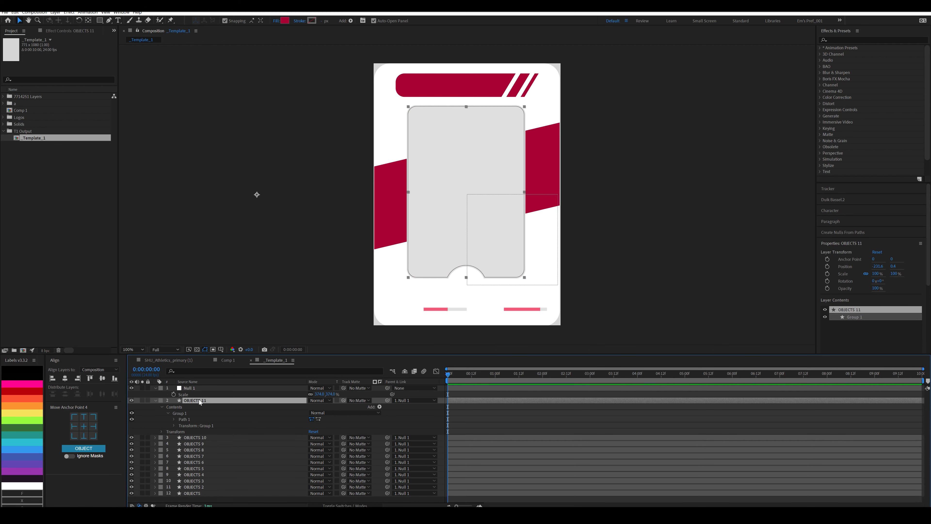
Step: Add a stroke to the photo frame layer OBJECTS 11 with color A70033 and a width of 3 px
{"action": "left_click", "coordinate": [311, 20]}
{"action": "type", "text": "A70033"}
{"action": "key", "text": "Return"}
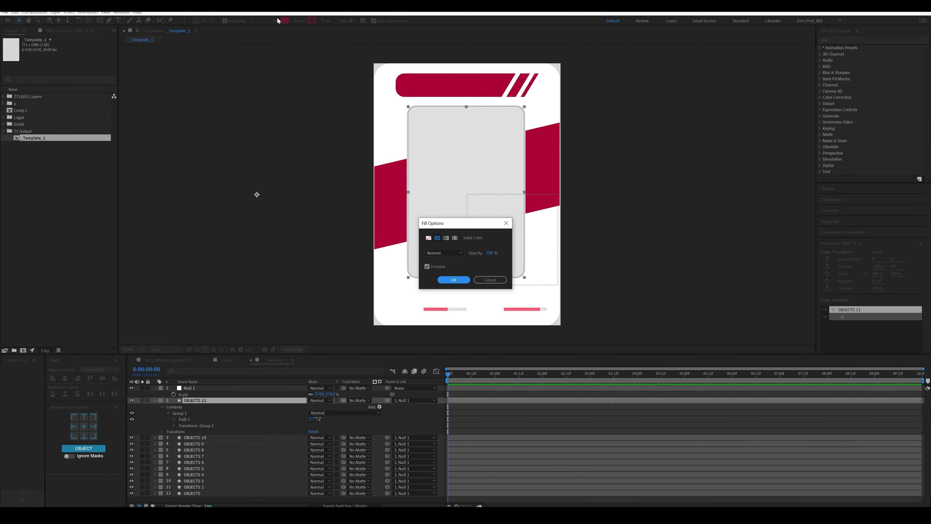
{"action": "left_click", "coordinate": [350, 21]}
{"action": "left_click", "coordinate": [370, 71]}
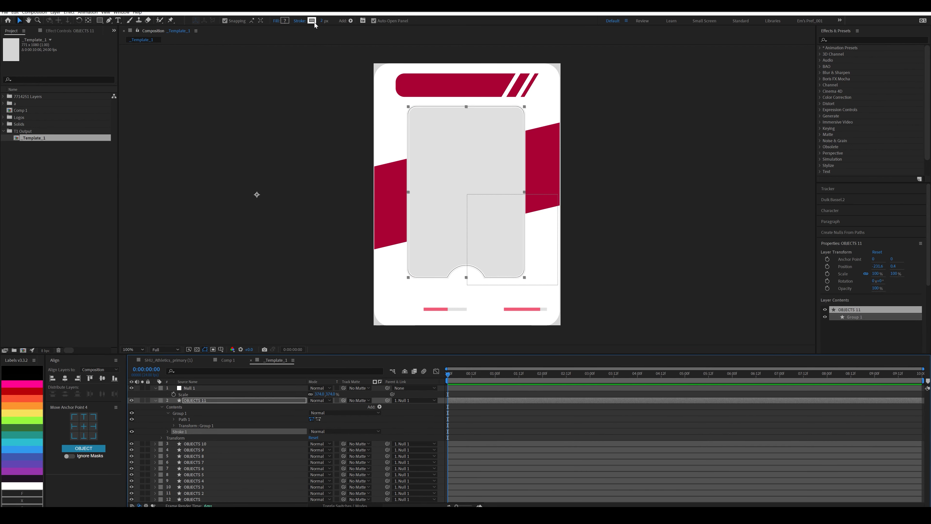
{"action": "left_click", "coordinate": [311, 20]}
{"action": "type", "text": "A70033"}
{"action": "left_click", "coordinate": [288, 126]}
{"action": "left_click", "coordinate": [325, 21]}
{"action": "type", "text": "3"}
{"action": "key", "text": "Return"}
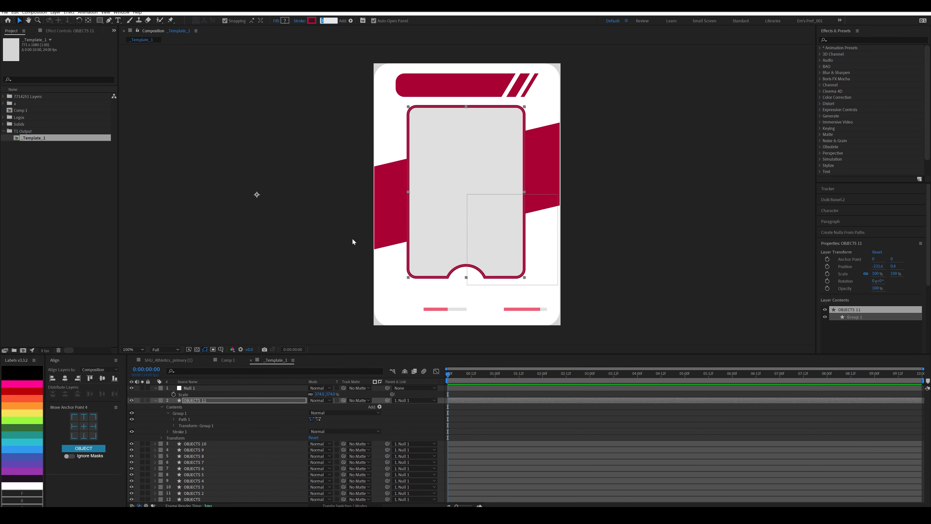
Step: Rename the grey photo area layer OBJECTS 10 as photo mask
{"action": "left_click", "coordinate": [155, 401]}
{"action": "left_click", "coordinate": [202, 406]}
{"action": "left_click", "coordinate": [197, 401]}
{"action": "left_click", "coordinate": [194, 407]}
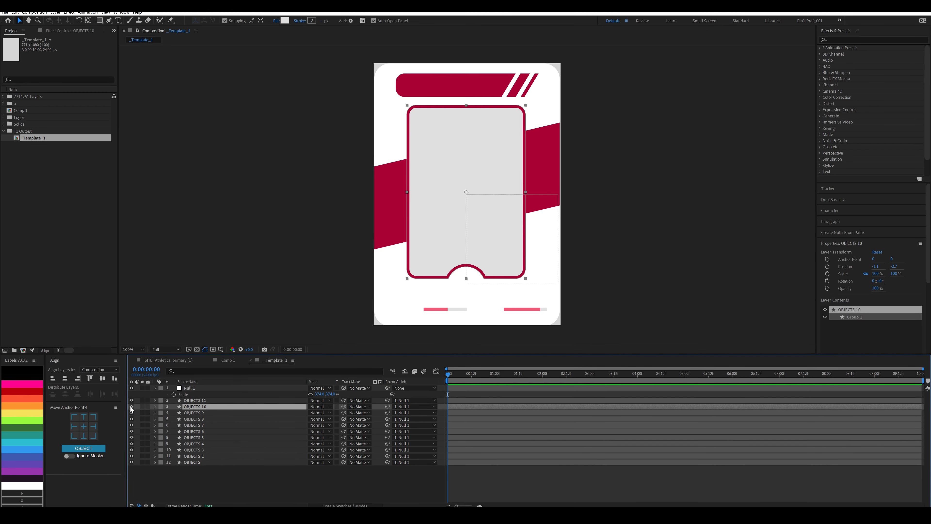
{"action": "key", "text": "Return"}
{"action": "type", "text": "photo mask"}
{"action": "key", "text": "Return"}
Step: Copy the stripe's Group 1 from layer OBJECTS 9 into the contents of OBJECTS 8
{"action": "left_click", "coordinate": [195, 413]}
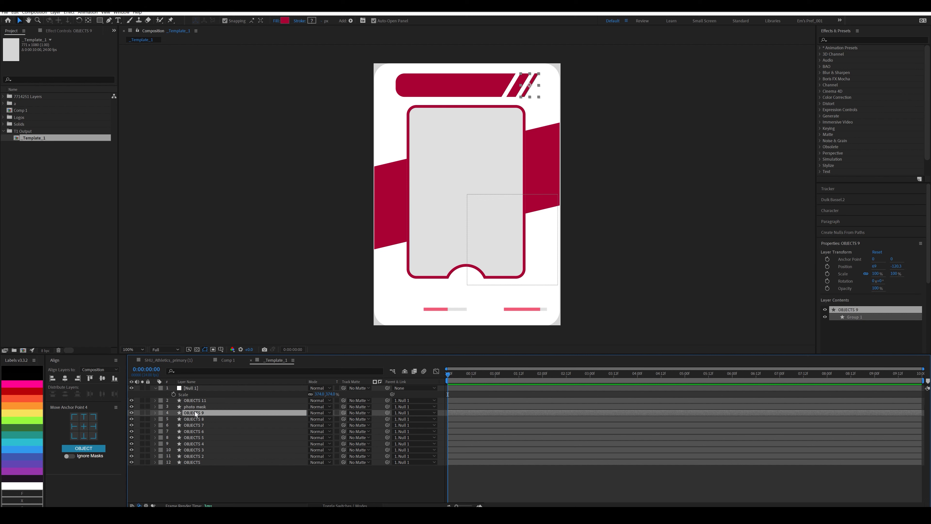
{"action": "left_click", "coordinate": [185, 418]}
{"action": "left_click", "coordinate": [185, 425]}
{"action": "left_click", "coordinate": [155, 418]}
{"action": "left_click", "coordinate": [155, 413]}
{"action": "left_click", "coordinate": [161, 419]}
{"action": "left_click", "coordinate": [168, 425]}
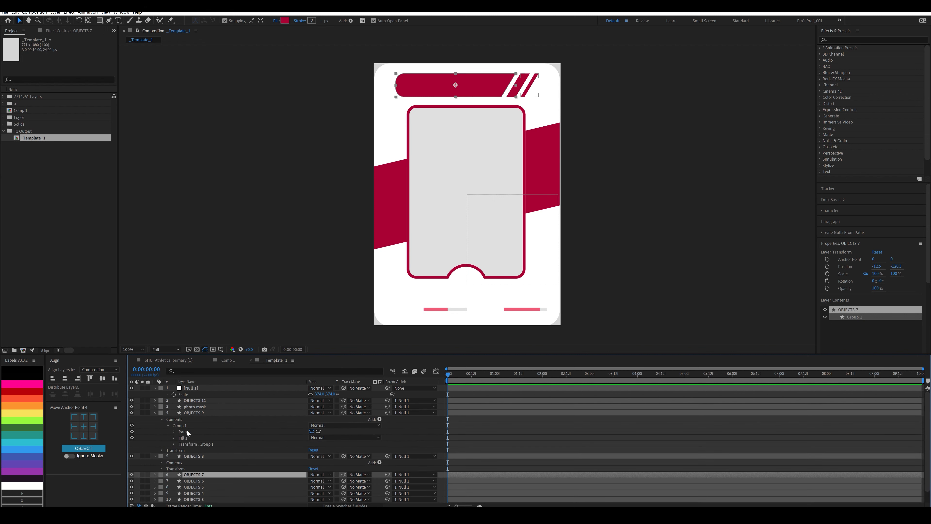
{"action": "left_click", "coordinate": [179, 425]}
{"action": "left_click", "coordinate": [162, 462]}
{"action": "left_click", "coordinate": [177, 463]}
{"action": "key", "text": "ctrl+v"}
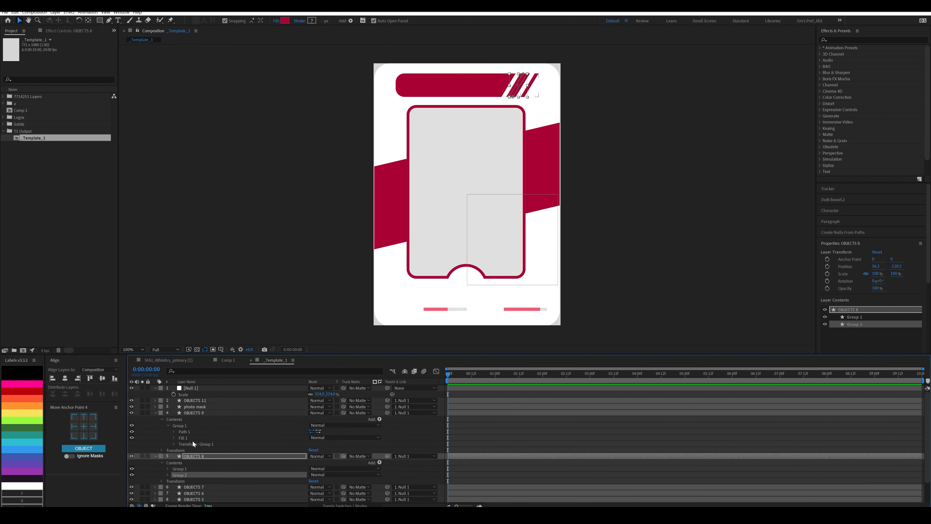
Step: Copy both stripe groups into the header bar layer OBJECTS 7 and delete layers OBJECTS 8 and OBJECTS 9
{"action": "scroll", "coordinate": [192, 442], "scroll_direction": "down", "scroll_amount": 1}
{"action": "left_click", "coordinate": [155, 468]}
{"action": "left_click", "coordinate": [182, 450], "text": "shift"}
{"action": "left_click", "coordinate": [176, 469]}
{"action": "left_click", "coordinate": [183, 437]}
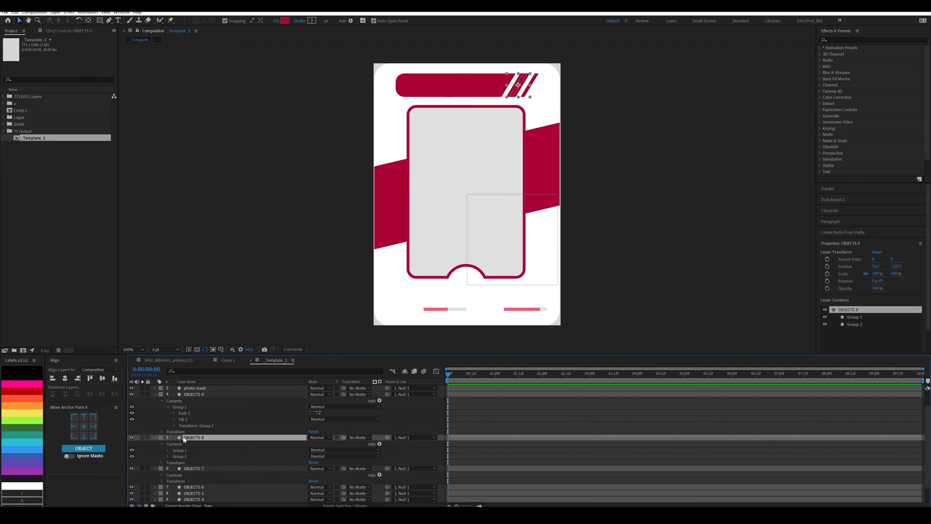
{"action": "key", "text": "Delete"}
{"action": "left_click", "coordinate": [190, 408]}
{"action": "key", "text": "Delete"}
Step: Move the stripe groups Group 2 and Group 3 in OBJECTS 7 to the slanted end of the header bar
{"action": "left_click", "coordinate": [161, 419]}
{"action": "left_click", "coordinate": [179, 425]}
{"action": "left_click", "coordinate": [183, 431]}
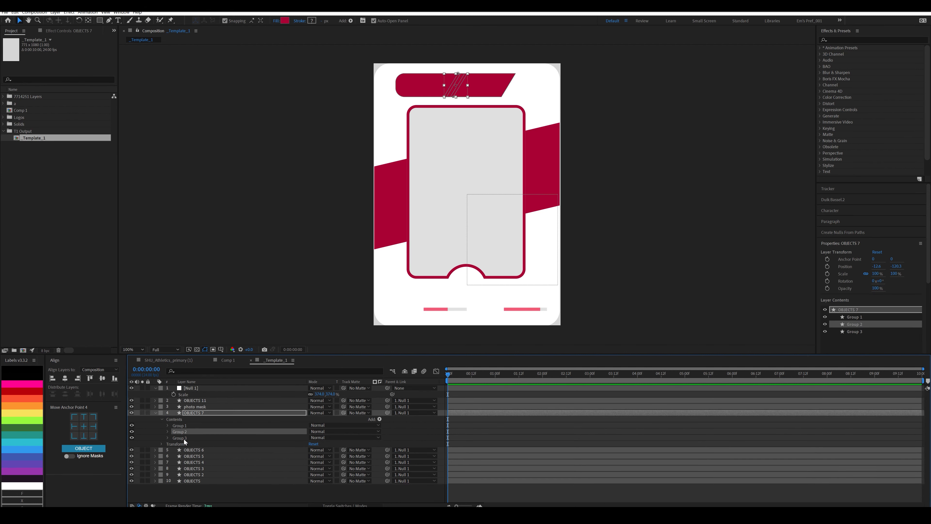
{"action": "left_click", "coordinate": [184, 438], "text": "shift"}
{"action": "left_click_drag", "start_coordinate": [455, 85], "coordinate": [526, 85]}
{"action": "left_click", "coordinate": [183, 437]}
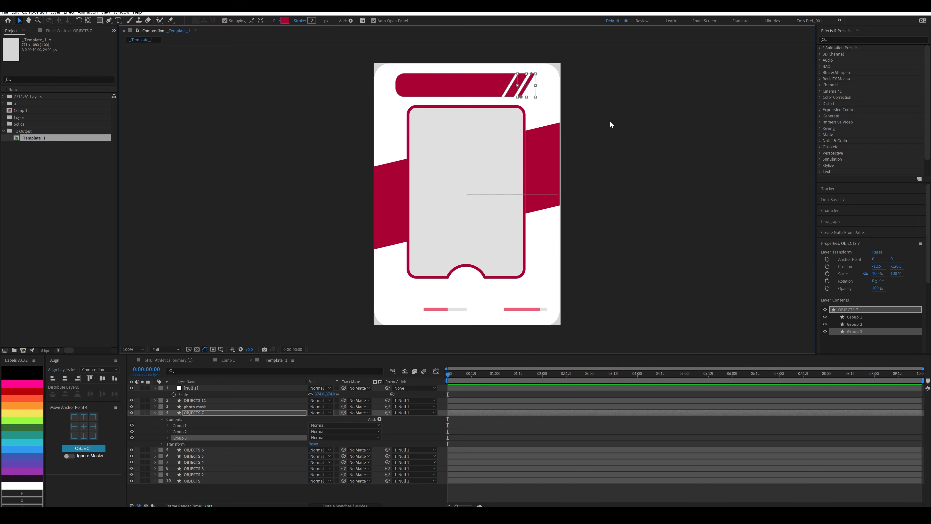
Step: Rename the backmost layer OBJECTS as bg and layer OBJECTS 2 as Stripe, and lock both layers
{"action": "left_click", "coordinate": [610, 122]}
{"action": "left_click", "coordinate": [456, 302]}
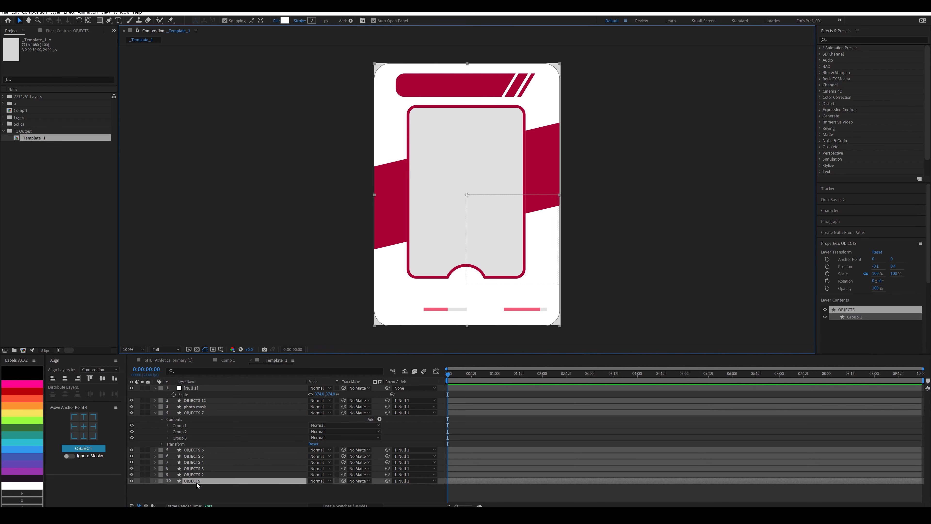
{"action": "type", "text": "bg"}
{"action": "key", "text": "Return"}
{"action": "left_click", "coordinate": [194, 474]}
{"action": "key", "text": "Return"}
{"action": "type", "text": "Stripe"}
{"action": "key", "text": "Return"}
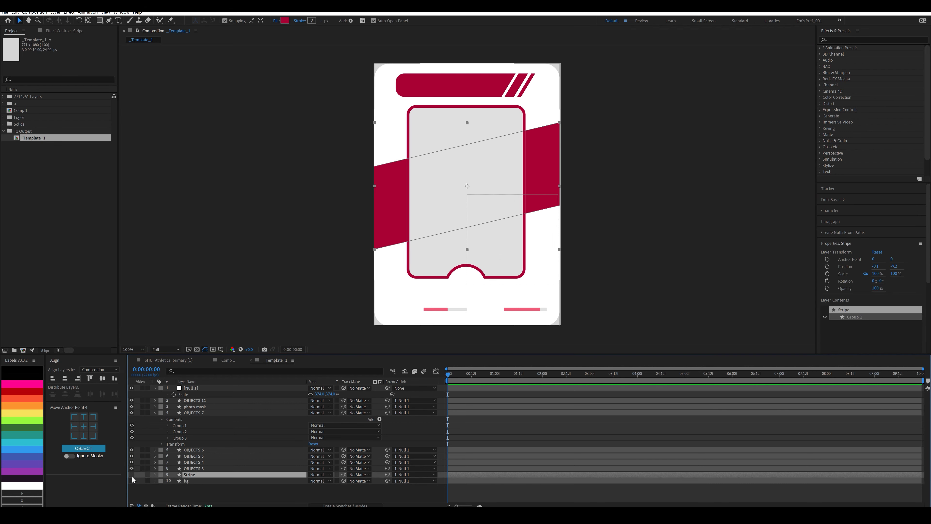
{"action": "left_click", "coordinate": [148, 475]}
{"action": "left_click", "coordinate": [148, 480]}
Step: Delete the Null 1 layer and the unneeded shape layers OBJECTS 3 to OBJECTS 6
{"action": "left_click", "coordinate": [195, 387]}
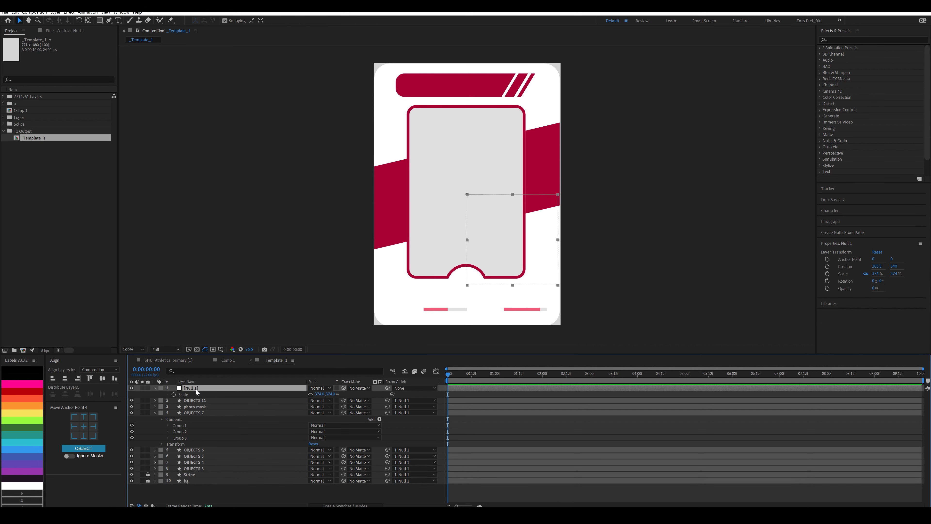
{"action": "key", "text": "Delete"}
{"action": "left_click", "coordinate": [189, 455]}
{"action": "key", "text": "Delete"}
{"action": "left_click", "coordinate": [193, 450]}
{"action": "key", "text": "Delete"}
{"action": "left_click", "coordinate": [193, 443]}
{"action": "key", "text": "Delete"}
{"action": "left_click", "coordinate": [195, 437]}
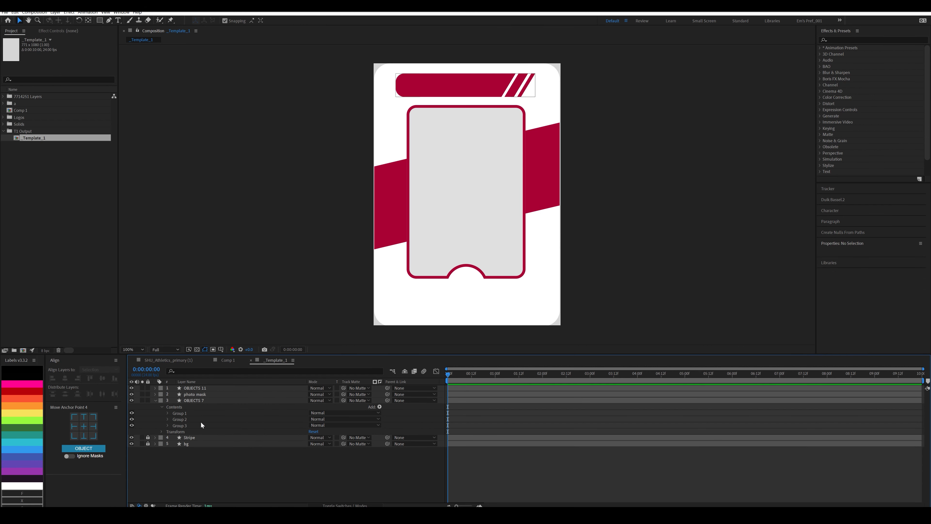
Step: Rename the header bar layer OBJECTS 7 as Top Graphic
{"action": "left_click", "coordinate": [193, 400]}
{"action": "key", "text": "Return"}
{"action": "type", "text": "Top Graphic"}
{"action": "key", "text": "Return"}
Step: Rename layer OBJECTS 11 as Photo frame and the photo mask layer as Photo Frame
{"action": "left_click", "coordinate": [198, 389]}
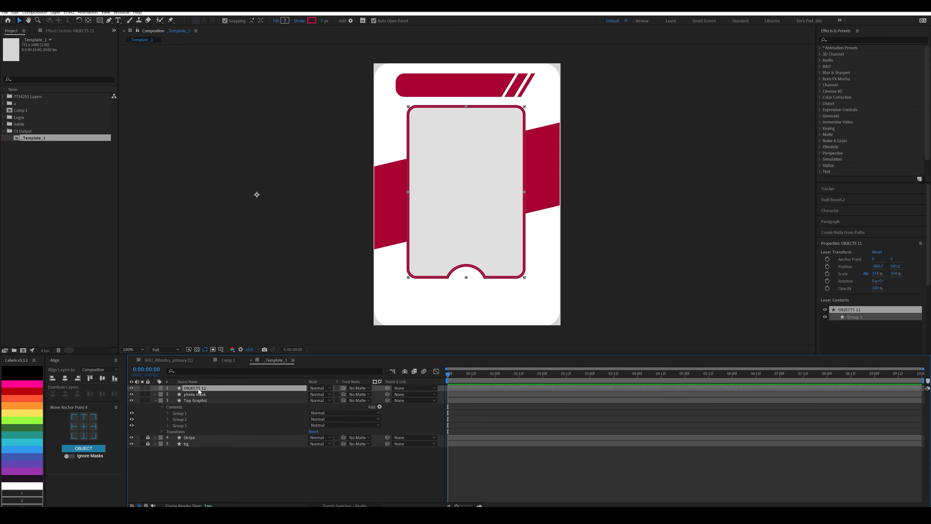
{"action": "key", "text": "Return"}
{"action": "type", "text": "Photo frame"}
{"action": "key", "text": "Return"}
{"action": "key", "text": "ctrl+Down"}
{"action": "key", "text": "Return"}
{"action": "type", "text": "Pho"}
Step: Unlock the bg layer, rename it BG and lock it again
{"action": "left_click", "coordinate": [147, 443]}
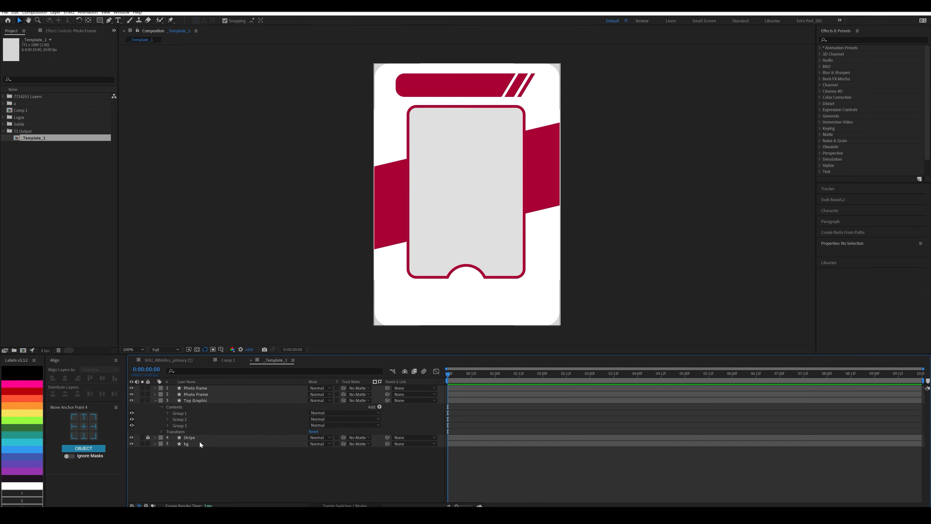
{"action": "left_click", "coordinate": [199, 443]}
{"action": "key", "text": "Return"}
{"action": "type", "text": "BG"}
{"action": "key", "text": "Return"}
{"action": "left_click", "coordinate": [148, 444]}
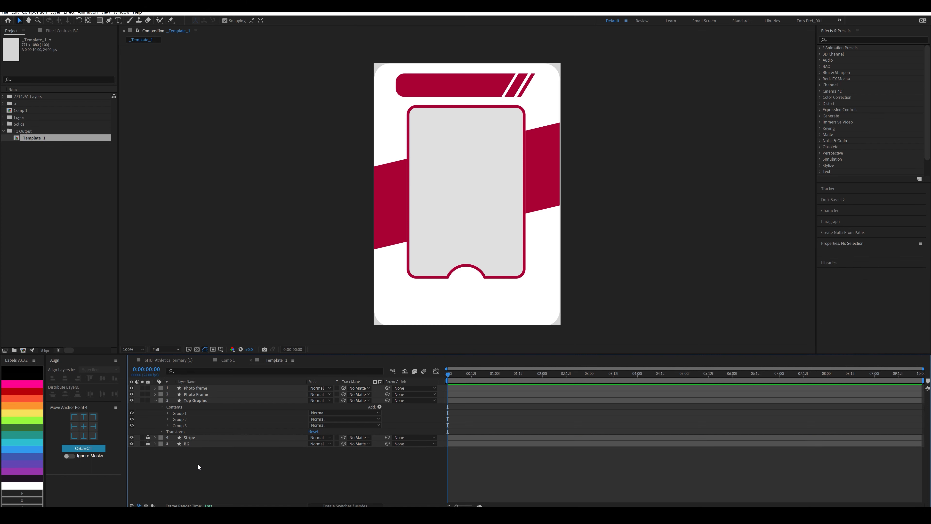
Step: Collapse the Top Graphic layer's contents and create a project folder named Textures
{"action": "left_click", "coordinate": [154, 401]}
{"action": "key", "text": "ctrl+alt+shift+n"}
{"action": "type", "text": "Textures"}
{"action": "key", "text": "Return"}
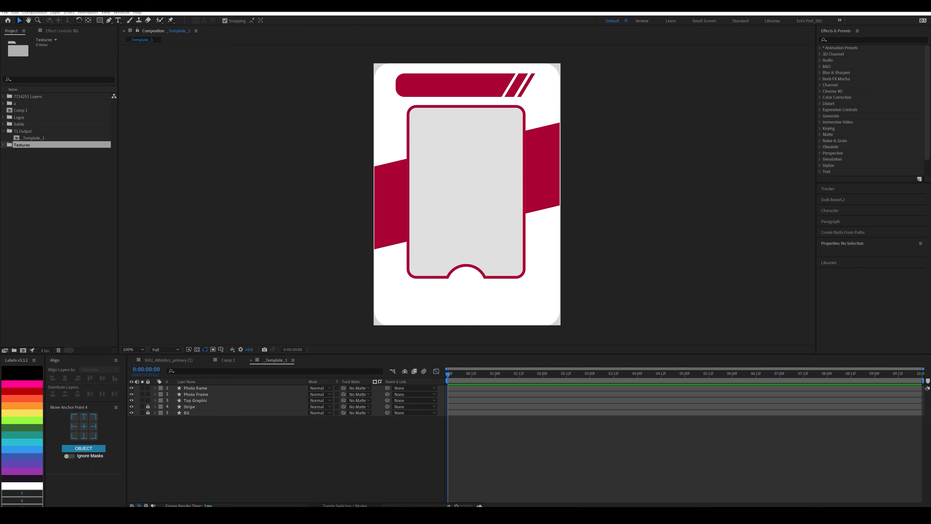
Step: Bring the texture images into the Textures folder and add Texturelabs_Paper_239M.jpg to the card composition as the topmost layer
{"action": "left_click_drag", "start_coordinate": [323, 198], "coordinate": [202, 386]}
{"action": "left_click", "coordinate": [4, 145]}
{"action": "left_click", "coordinate": [31, 153]}
{"action": "left_click", "coordinate": [33, 159]}
{"action": "key", "text": "ctrl+z"}
{"action": "double_click", "coordinate": [37, 165]}
{"action": "left_click_drag", "start_coordinate": [38, 165], "coordinate": [201, 385]}
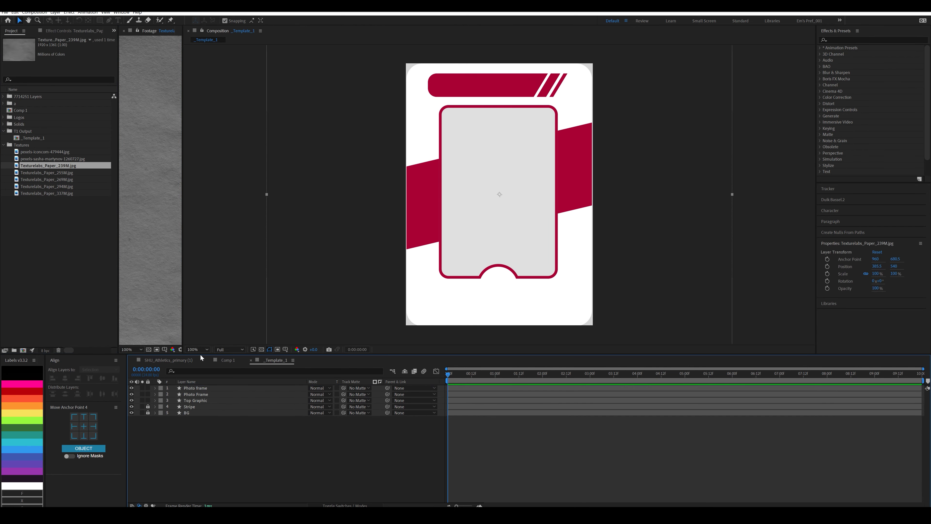
Step: Rotate the Texturelabs_Paper_239M layer 90°, scale it to 59% and use BG as its track matte
{"action": "key", "text": "s"}
{"action": "left_click_drag", "start_coordinate": [328, 394], "coordinate": [187, 425]}
{"action": "key", "text": "r"}
{"action": "left_click", "coordinate": [323, 394]}
{"action": "type", "text": "90"}
{"action": "key", "text": "Return"}
{"action": "key", "text": "s"}
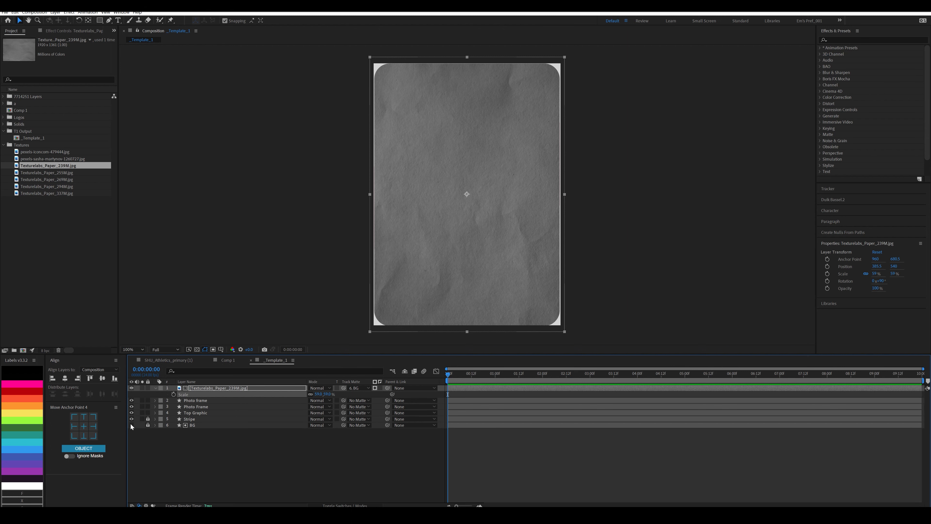
Step: Try the Multiply and Screen blending modes on the Texturelabs_Paper_239M layer
{"action": "left_click", "coordinate": [319, 388]}
{"action": "left_click", "coordinate": [325, 123]}
{"action": "left_click", "coordinate": [319, 387]}
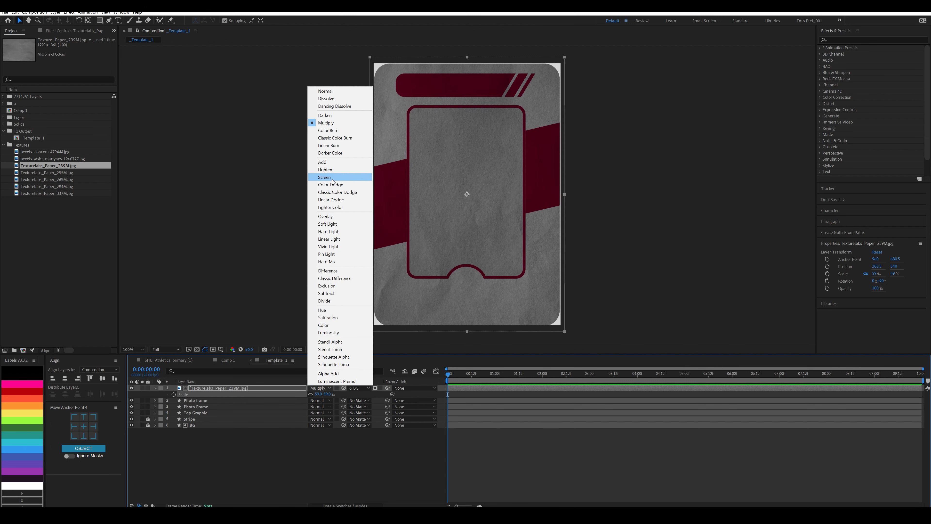
{"action": "left_click", "coordinate": [324, 177]}
Step: Set the Texturelabs_Paper_239M layer's blending mode to Overlay and check the texture up close
{"action": "left_click", "coordinate": [326, 388]}
{"action": "left_click", "coordinate": [325, 216]}
{"action": "key", "text": "period"}
{"action": "key", "text": "period"}
{"action": "key", "text": "period"}
{"action": "key", "text": "period"}
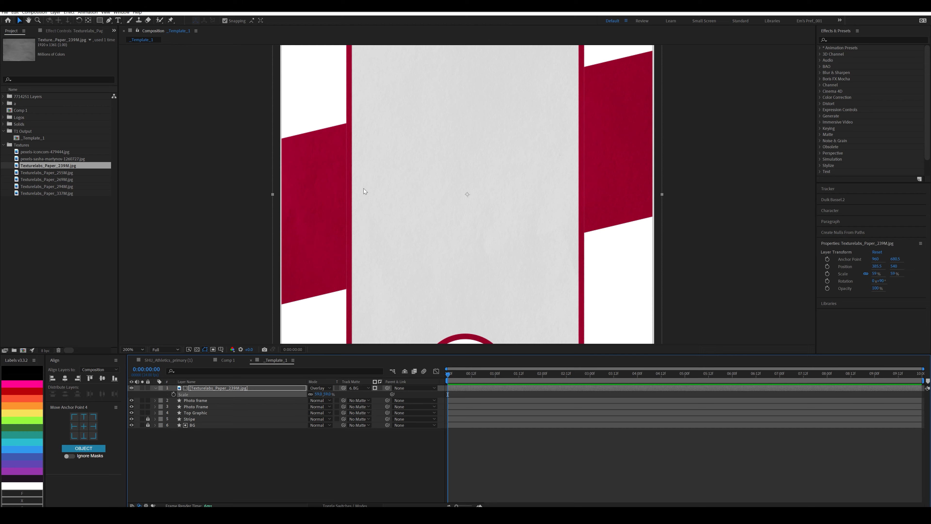
{"action": "key", "text": "comma"}
{"action": "key", "text": "comma"}
{"action": "key", "text": "comma"}
{"action": "key", "text": "comma"}
Step: Add Texturelabs_Paper_269M.jpg as the topmost layer, rotated -90° and scaled to 61%, with BG as its track matte
{"action": "left_click_drag", "start_coordinate": [48, 179], "coordinate": [205, 381]}
{"action": "key", "text": "r"}
{"action": "left_click", "coordinate": [322, 394]}
{"action": "type", "text": "-90"}
{"action": "key", "text": "Return"}
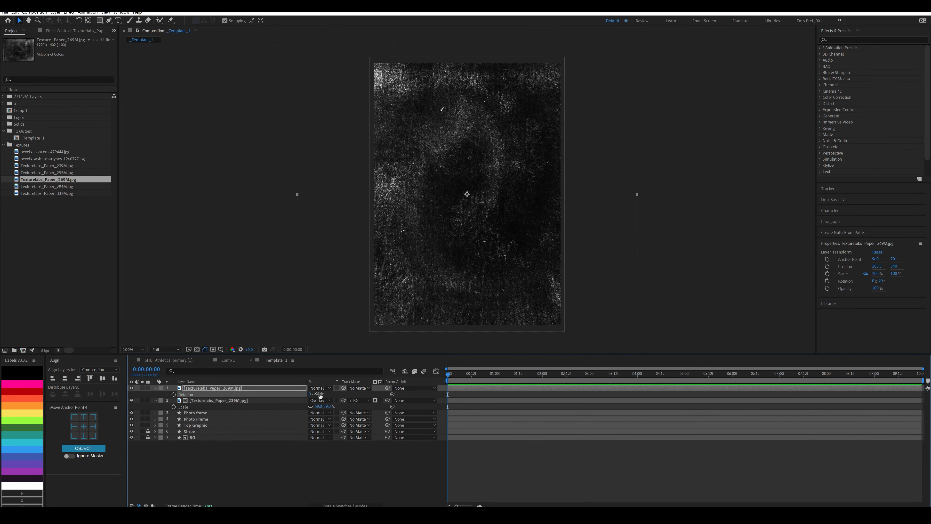
{"action": "key", "text": "s"}
{"action": "mouse_move", "coordinate": [319, 394]}
{"action": "left_mouse_down"}
{"action": "mouse_move", "coordinate": [310, 388]}
{"action": "mouse_move", "coordinate": [196, 438]}
{"action": "left_mouse_up"}
Step: Try the Multiply and Classic Color Burn blending modes on the Texturelabs_Paper_269M layer
{"action": "left_click", "coordinate": [319, 387]}
{"action": "left_click", "coordinate": [322, 123]}
{"action": "left_click", "coordinate": [319, 388]}
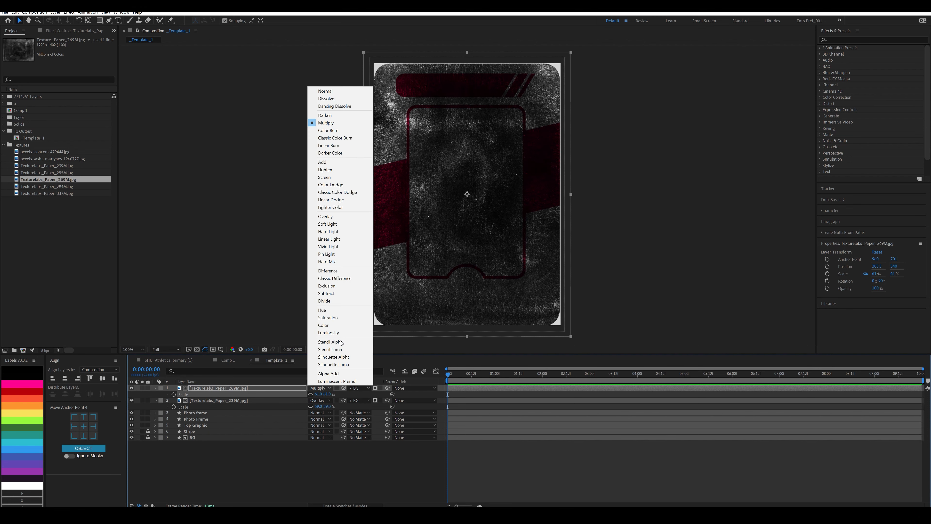
{"action": "left_click", "coordinate": [326, 138]}
Step: Set the Texturelabs_Paper_269M layer's blending mode to Screen and lower its opacity
{"action": "left_click", "coordinate": [320, 387]}
{"action": "left_click", "coordinate": [322, 180]}
{"action": "key", "text": "t"}
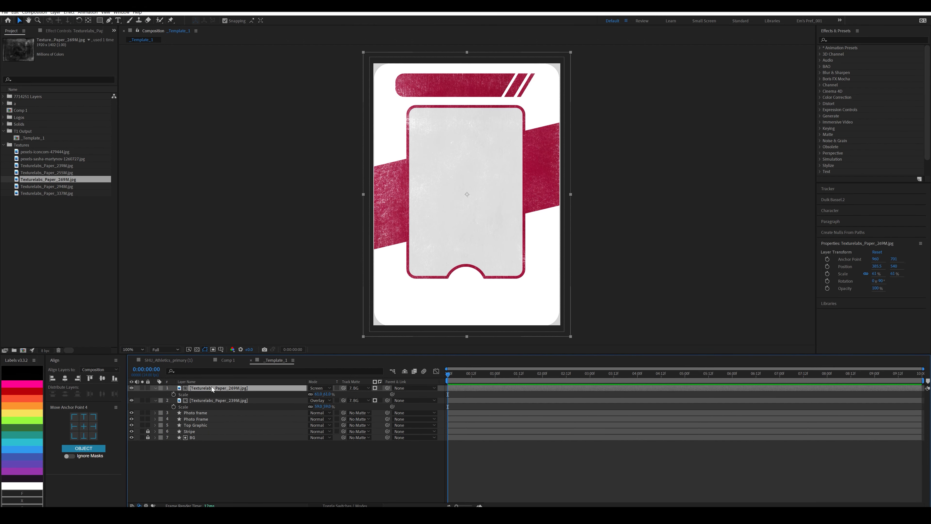
{"action": "mouse_move", "coordinate": [311, 394]}
{"action": "left_mouse_down"}
{"action": "mouse_move", "coordinate": [292, 394]}
{"action": "mouse_move", "coordinate": [332, 394]}
{"action": "left_mouse_up"}
Step: Scale the Texturelabs_Paper_269M layer to 69% and shift it slightly down and left over the card
{"action": "key", "text": "s"}
{"action": "left_click_drag", "start_coordinate": [384, 295], "coordinate": [374, 321]}
{"action": "left_click", "coordinate": [156, 387]}
{"action": "left_click", "coordinate": [156, 394]}
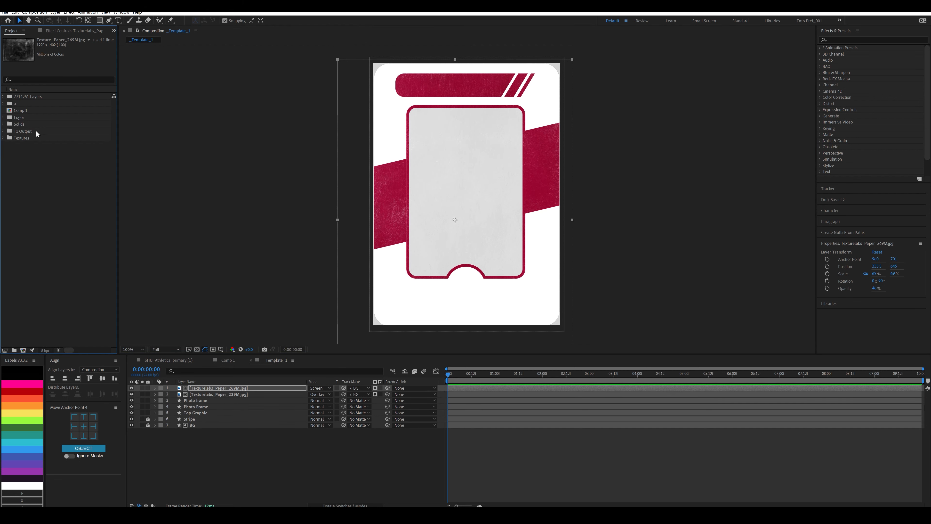
{"action": "key", "text": "ctrl+t"}
{"action": "left_click_drag", "start_coordinate": [406, 78], "coordinate": [498, 95]}
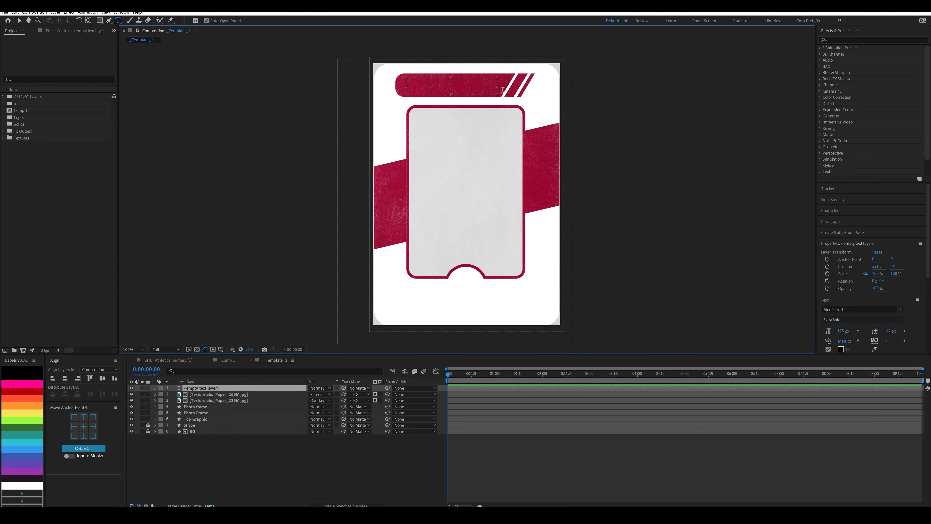
{"action": "type", "text": "Name"}
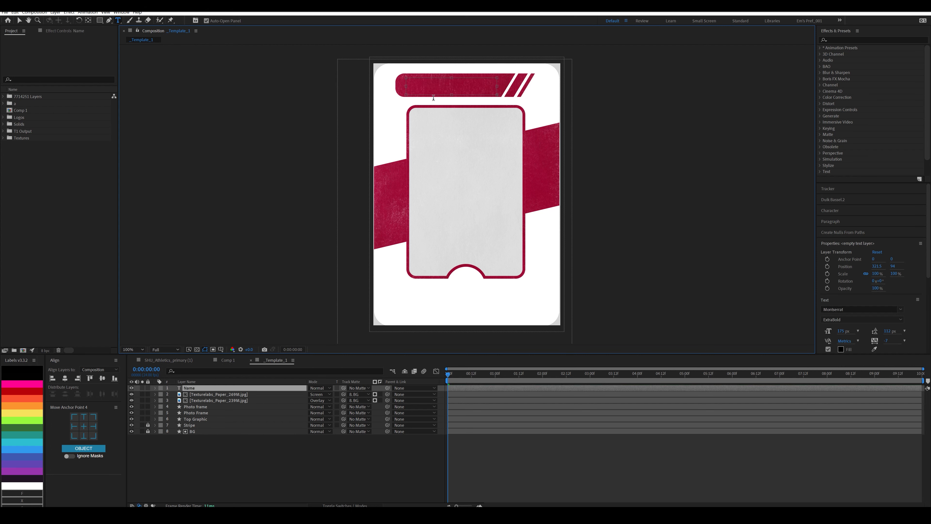
{"action": "key", "text": "Delete"}
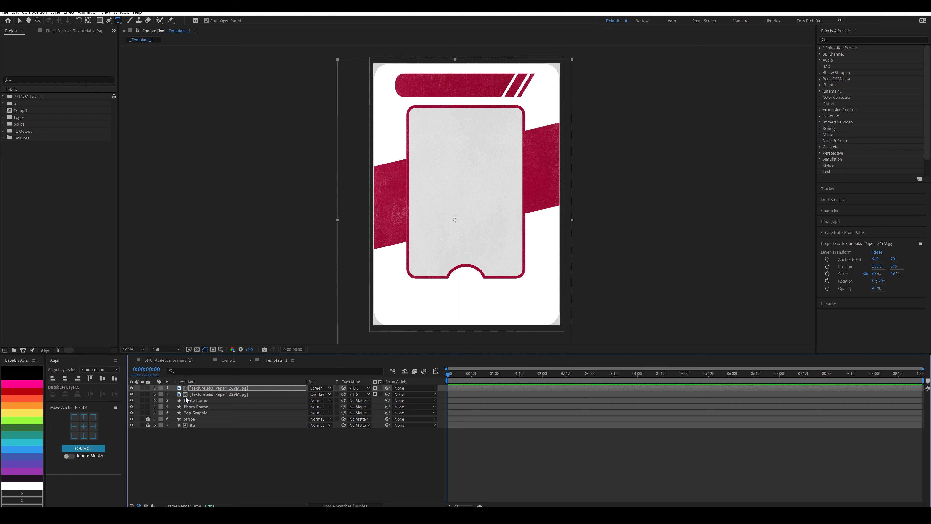
Step: Lock both paper texture layers and add a text layer reading Name over the header bar
{"action": "left_click_drag", "start_coordinate": [148, 388], "coordinate": [147, 393]}
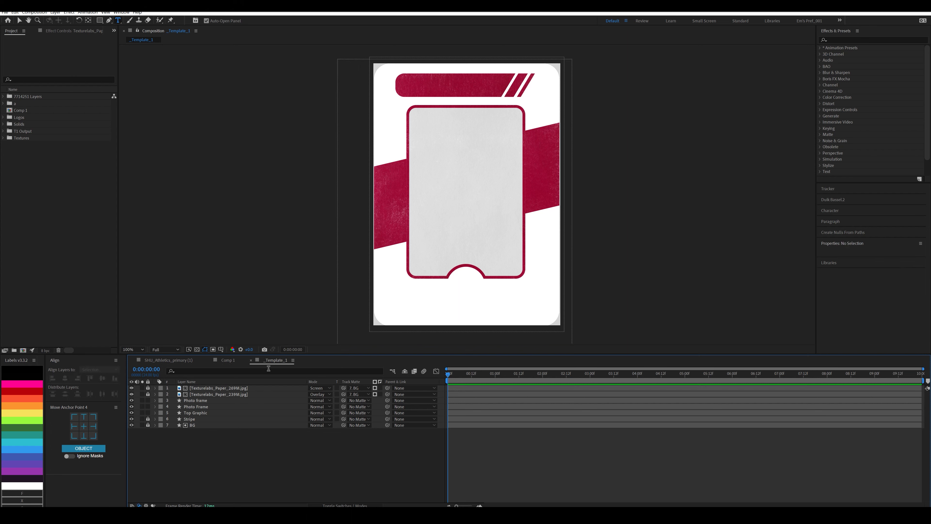
{"action": "left_click", "coordinate": [413, 86]}
{"action": "type", "text": "Name"}
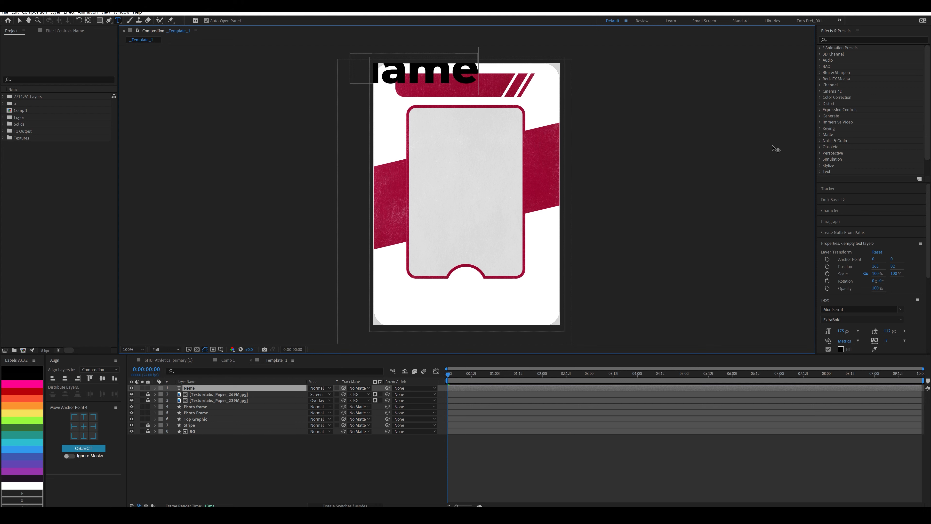
Step: Format the Name text with a white FFFFFF fill and the Avenir LT Std 45 Book font at a smaller size
{"action": "key", "text": "ctrl+a"}
{"action": "left_click", "coordinate": [841, 349]}
{"action": "left_click_drag", "start_coordinate": [154, 134], "coordinate": [96, 90]}
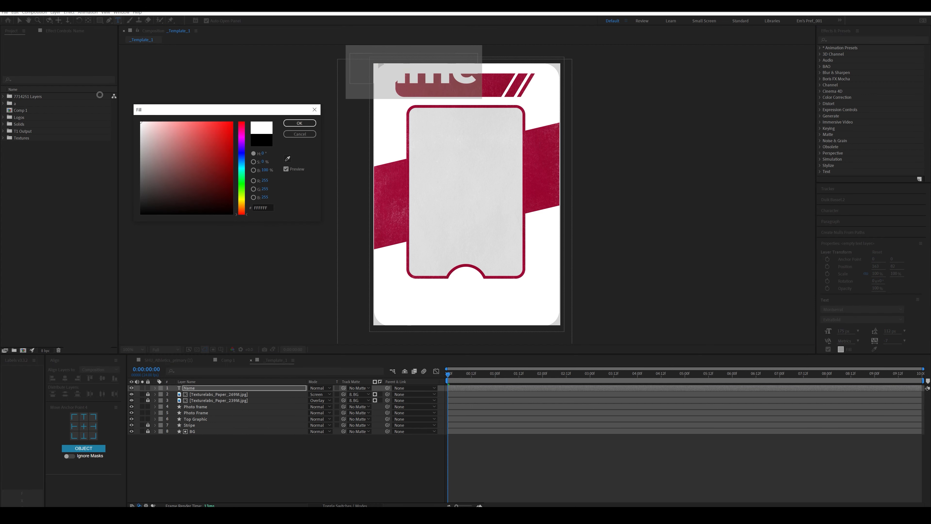
{"action": "left_click", "coordinate": [299, 124]}
{"action": "left_click", "coordinate": [849, 310]}
{"action": "type", "text": "ave"}
{"action": "key", "text": "Return"}
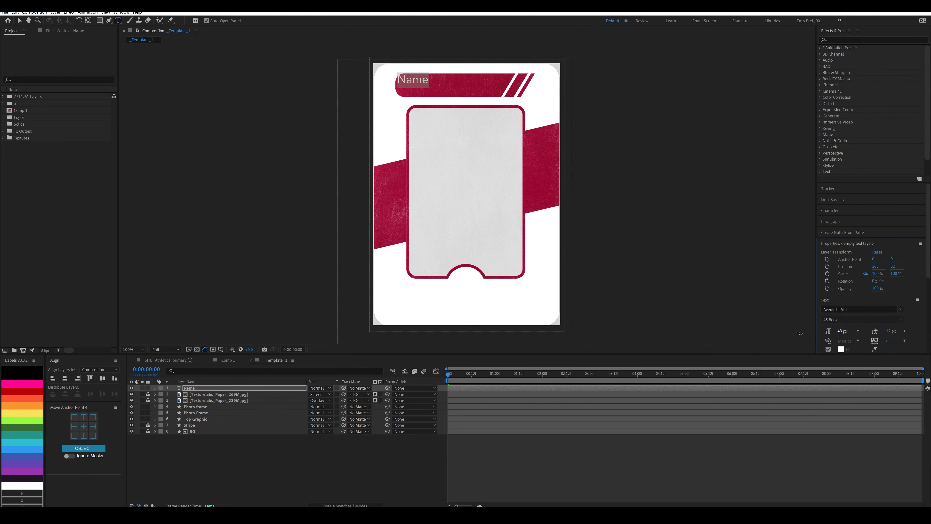
Step: Place the text left-aligned inside the start of the header bar and change its wording to Full Name Here
{"action": "left_click", "coordinate": [20, 20]}
{"action": "mouse_move", "coordinate": [410, 82]}
{"action": "left_mouse_down"}
{"action": "mouse_move", "coordinate": [420, 87]}
{"action": "mouse_move", "coordinate": [404, 88]}
{"action": "left_mouse_up"}
{"action": "scroll", "coordinate": [829, 295], "scroll_direction": "down", "scroll_amount": 4}
{"action": "left_click", "coordinate": [829, 294]}
{"action": "scroll", "coordinate": [912, 231], "scroll_direction": "up", "scroll_amount": 4}
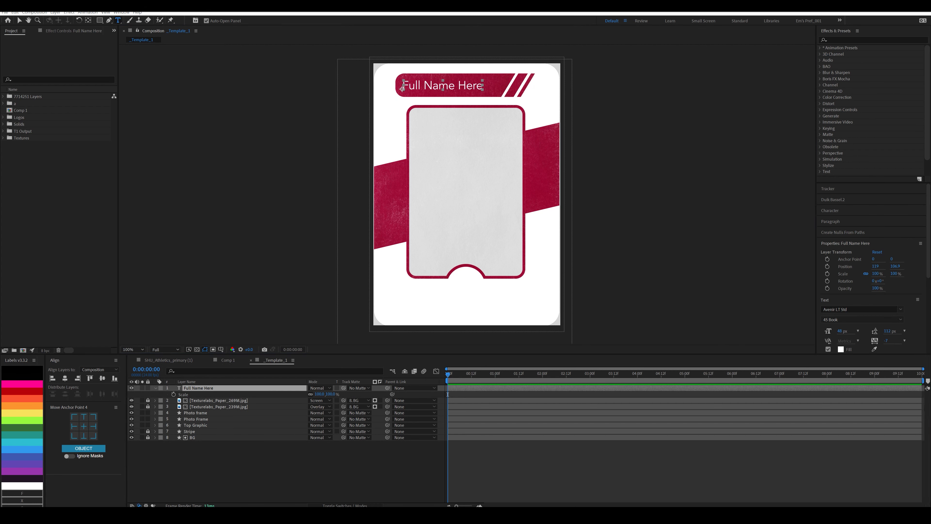
Step: Add a Scale expression to the name text with maxWidth = 415, w = thisLayer.sourceRectAtTime().width and x = (maxWidth/w) * 100, returning [s,s] from Math.min(x,y)
{"action": "left_click", "coordinate": [174, 395], "text": "alt"}
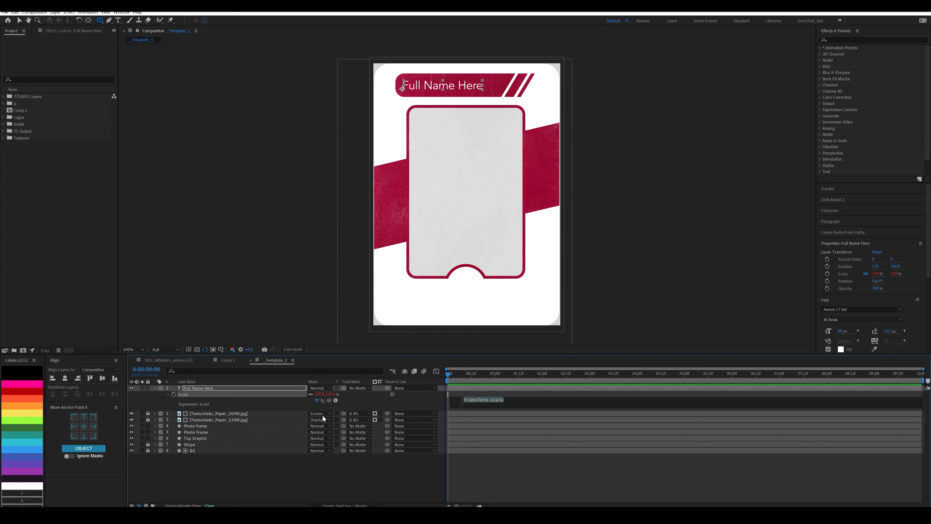
{"action": "type", "text": "maxWidth = 415; w = thisLayer.source"}
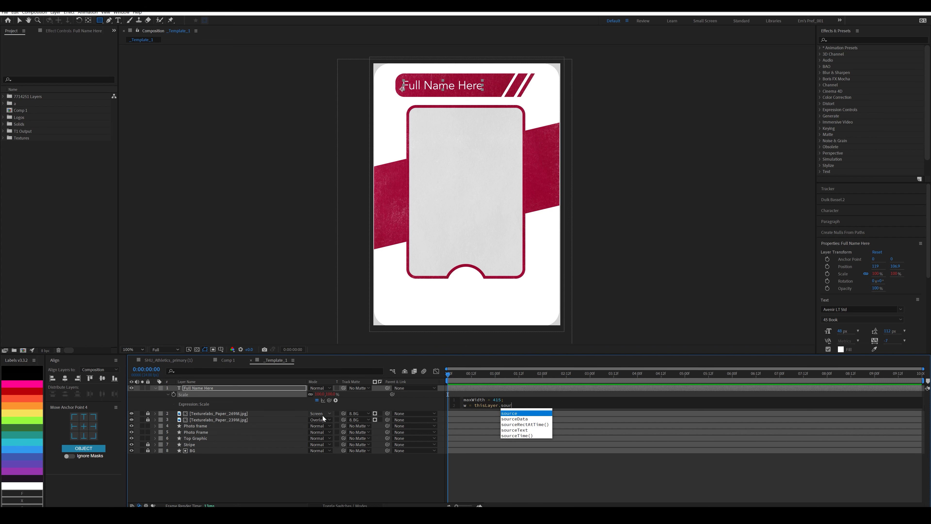
{"action": "key", "text": "Return"}
{"action": "type", "text": ".width;"}
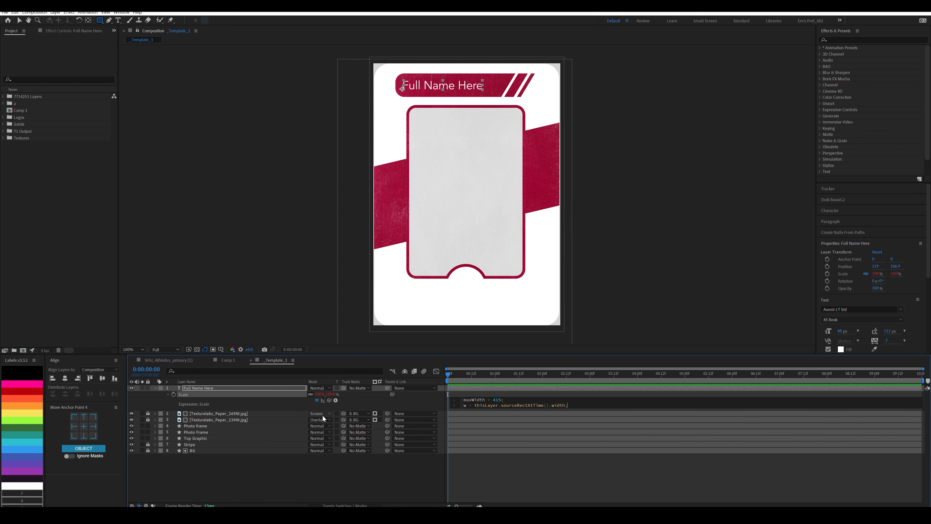
{"action": "key", "text": "Return"}
{"action": "type", "text": "x = ("}
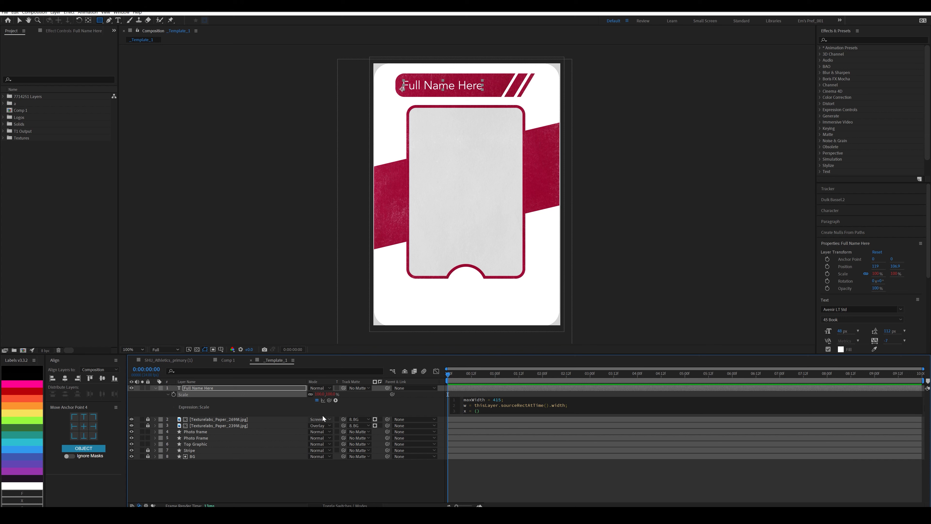
{"action": "type", "text": "maxWidth/w"}
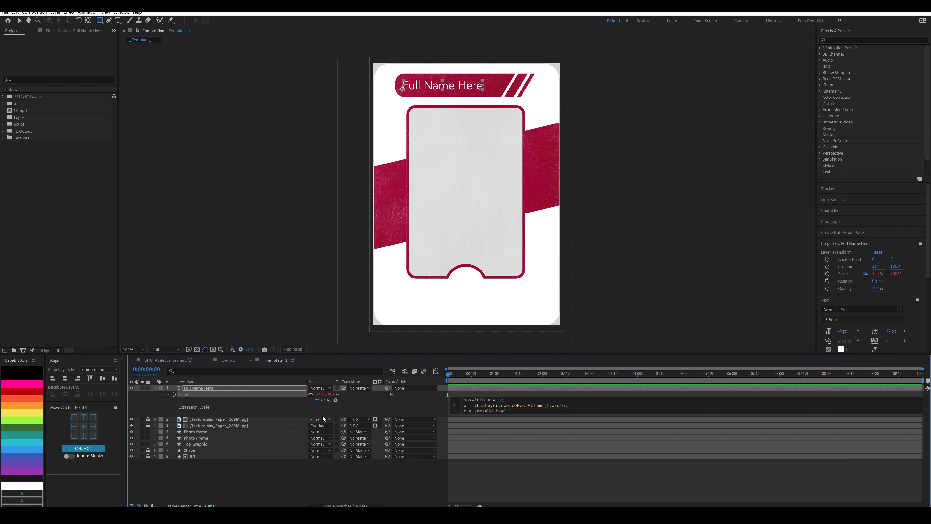
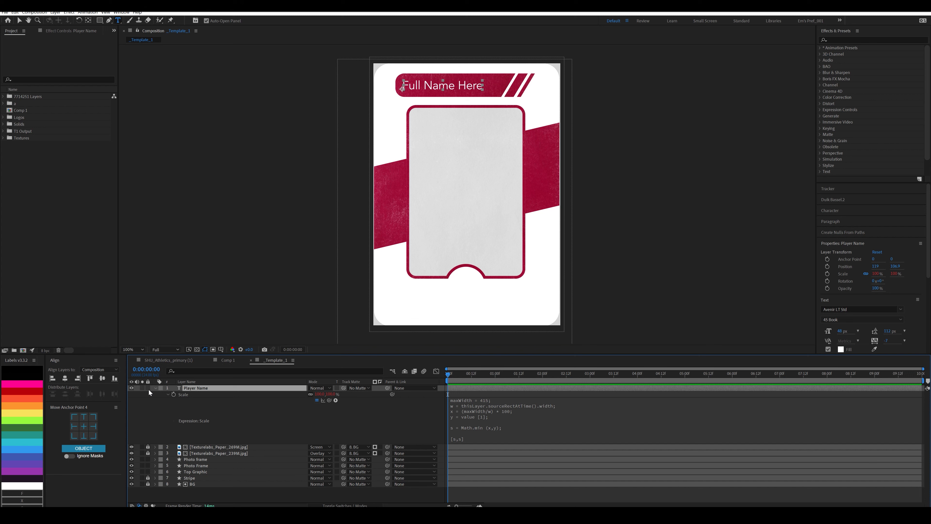
Step: Name the full-name text layer Player Name, collapse its properties and give it a yellow label
{"action": "left_click", "coordinate": [155, 388]}
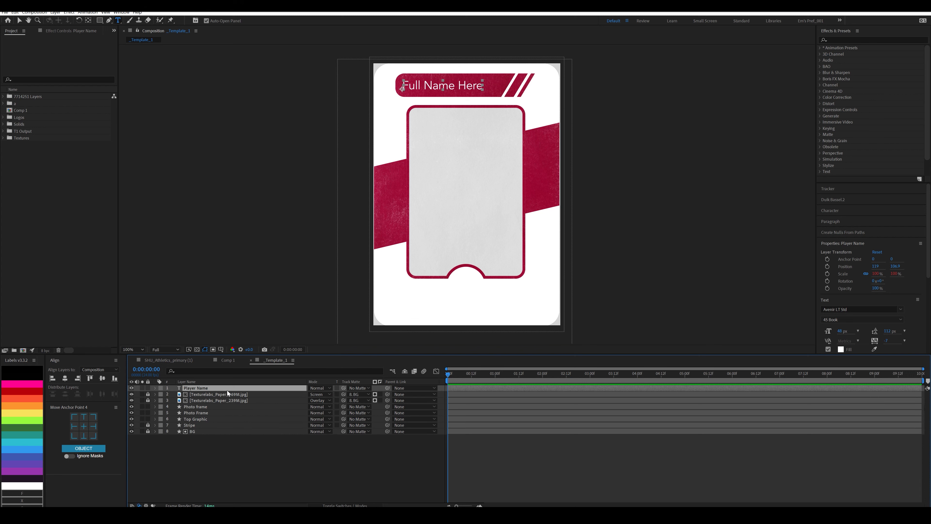
{"action": "left_click", "coordinate": [28, 410]}
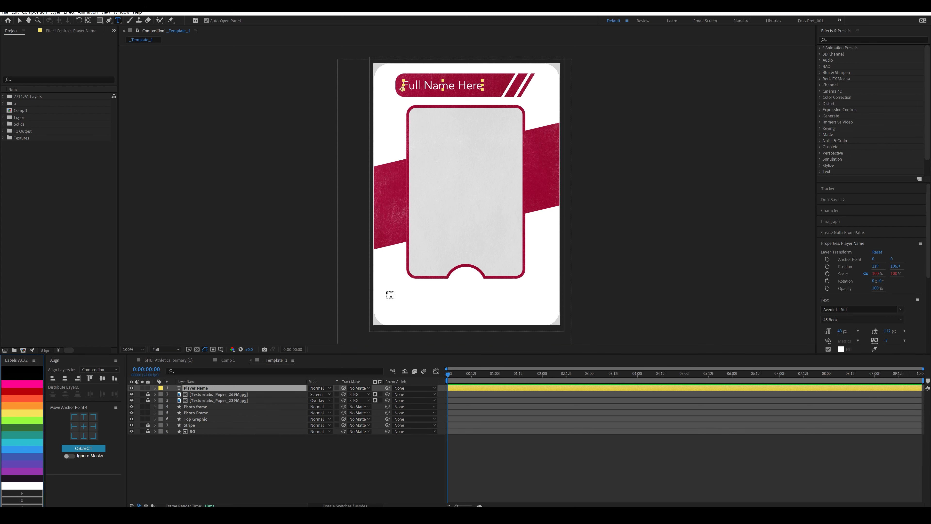
Step: Create a bold crimson 00 text in the card's lower-left corner, with its layer named Number and labelled yellow
{"action": "left_click_drag", "start_coordinate": [378, 276], "coordinate": [504, 342]}
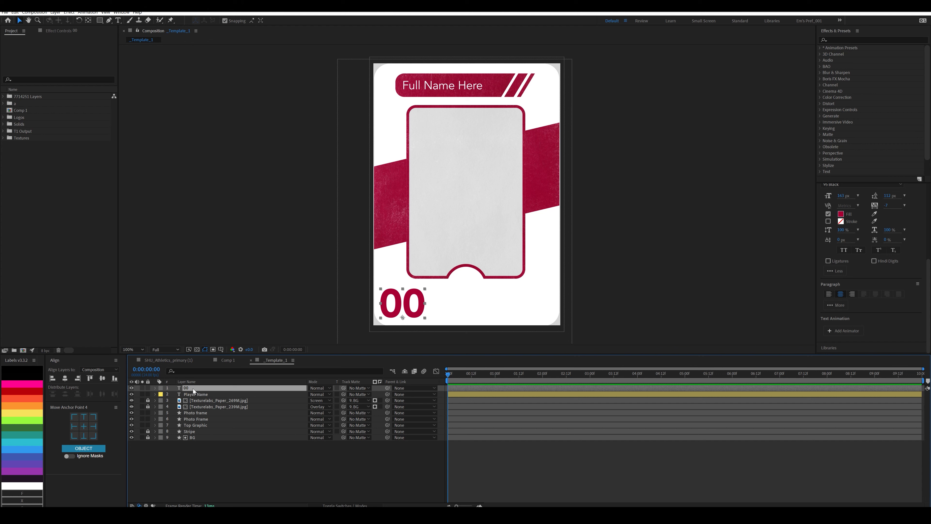
{"action": "key", "text": "Return"}
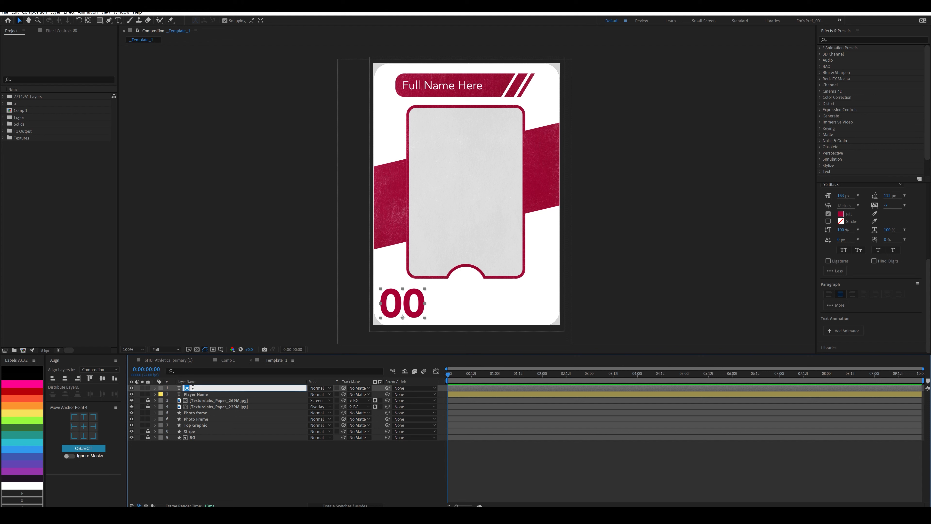
{"action": "type", "text": "Number"}
{"action": "left_click", "coordinate": [28, 412]}
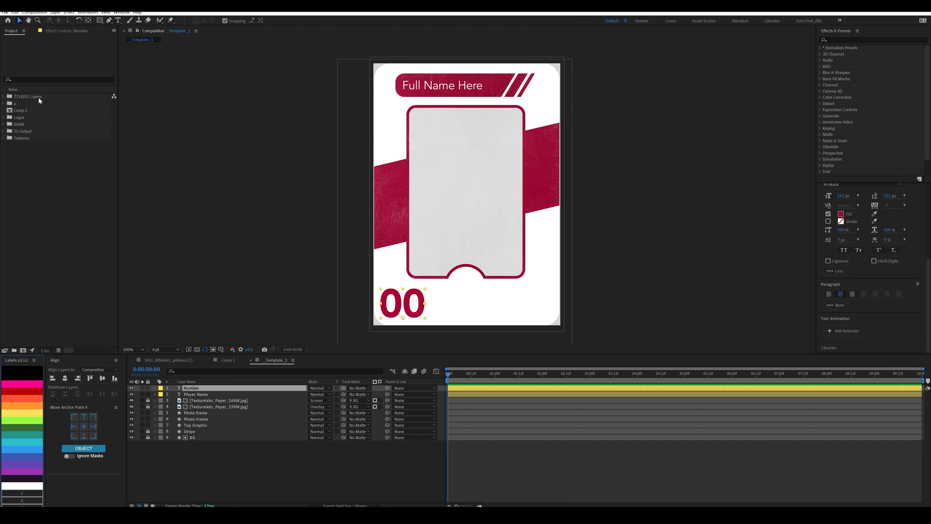
Step: Add placeholder.png from folder a above the paper texture layers and use the Photo Frame layer as its track matte
{"action": "left_click", "coordinate": [3, 104]}
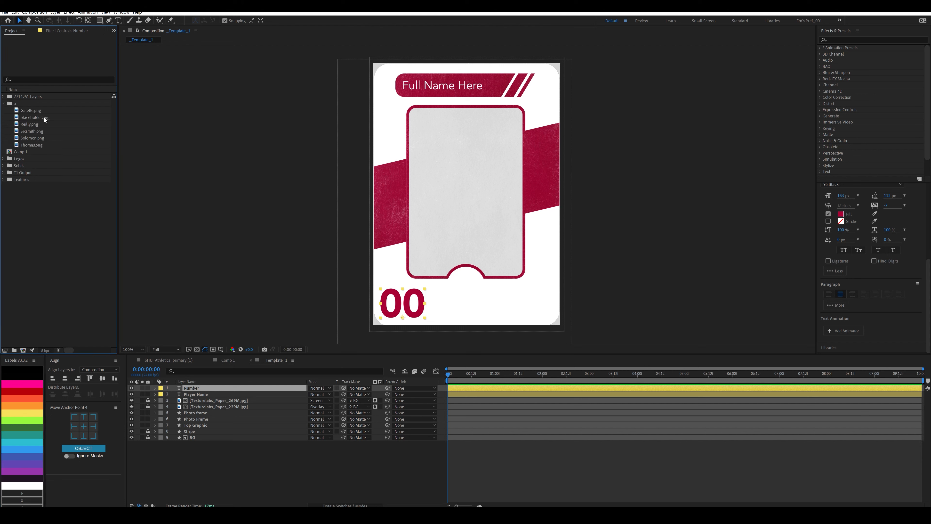
{"action": "left_click_drag", "start_coordinate": [44, 119], "coordinate": [216, 398]}
{"action": "left_click_drag", "start_coordinate": [343, 400], "coordinate": [202, 425]}
Step: Rename the upper photo frame shape layer as Photo frame Outline
{"action": "left_click", "coordinate": [201, 418]}
{"action": "key", "text": "Return"}
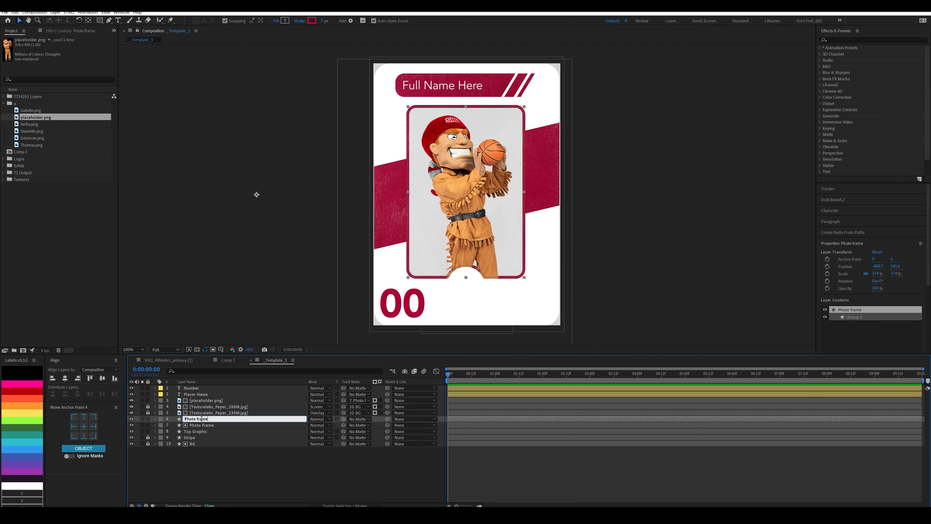
{"action": "type", "text": "Outline"}
{"action": "key", "text": "Return"}
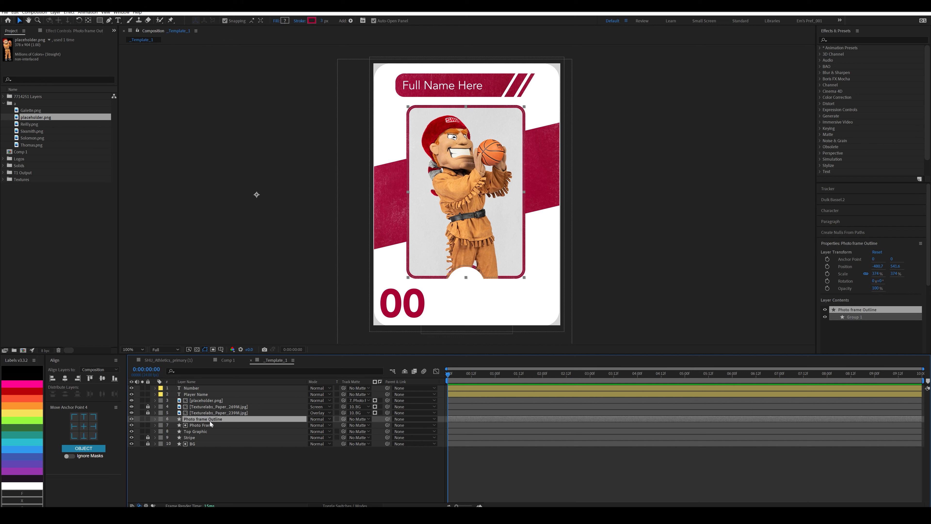
Step: Move the placeholder image layer directly below Photo frame Outline and rename it placeholder.jpg
{"action": "left_click_drag", "start_coordinate": [206, 401], "coordinate": [208, 428]}
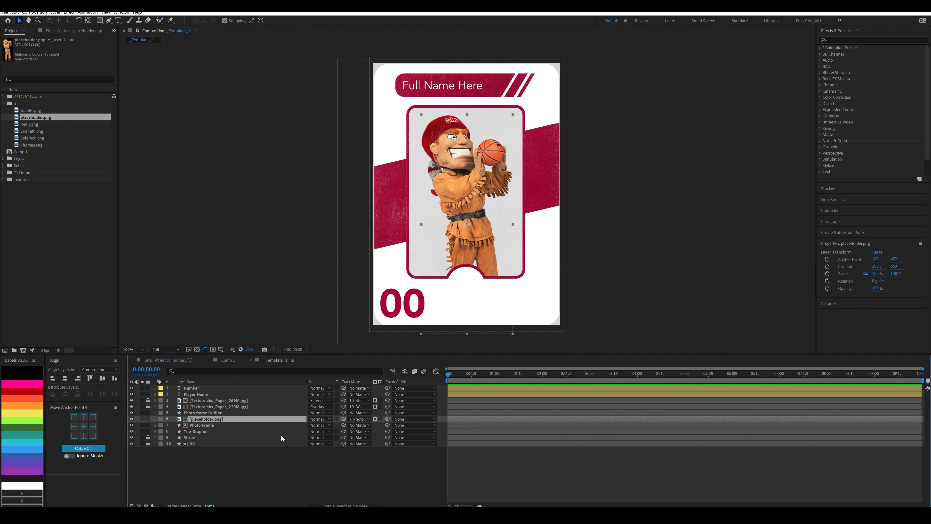
{"action": "left_click", "coordinate": [212, 425]}
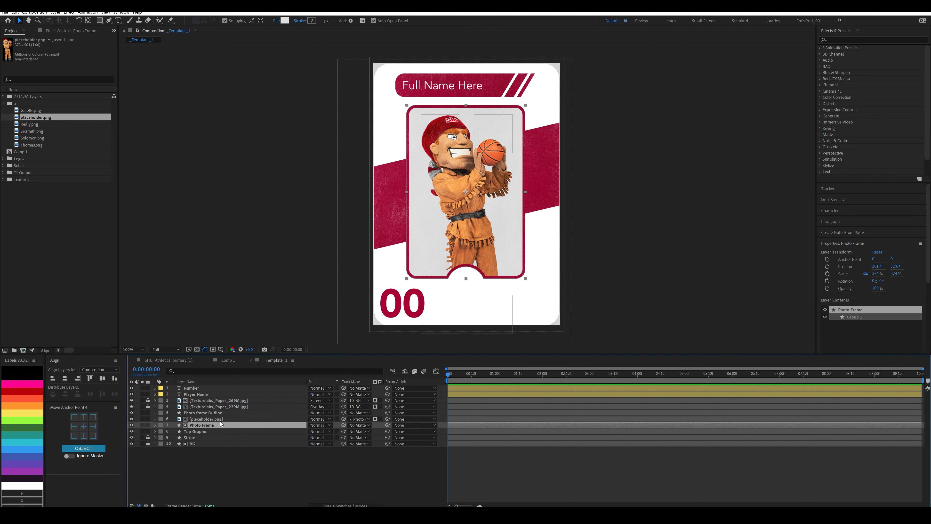
{"action": "left_click", "coordinate": [214, 419]}
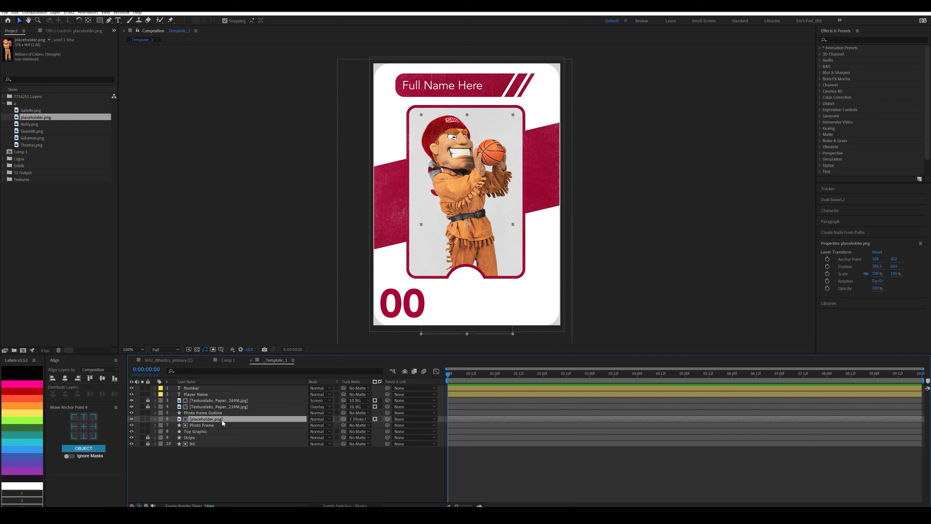
{"action": "key", "text": "Return"}
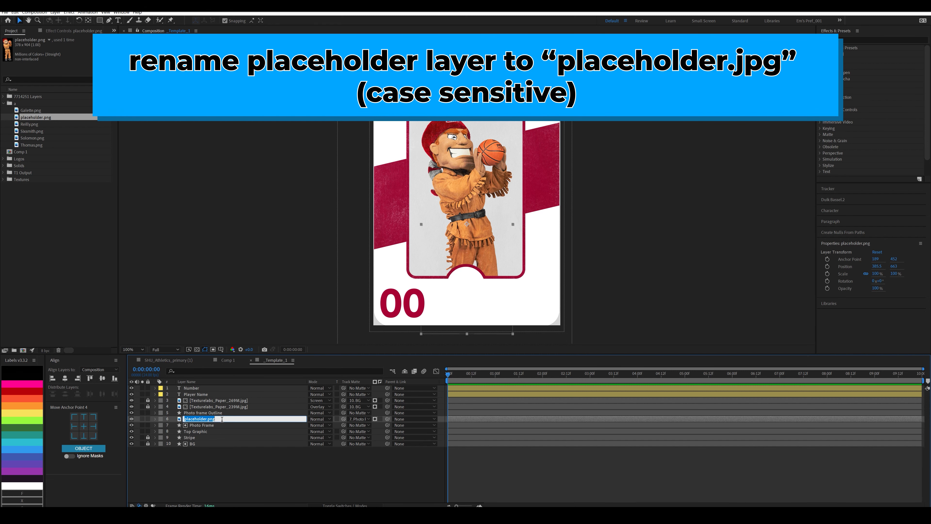
{"action": "type", "text": "place"}
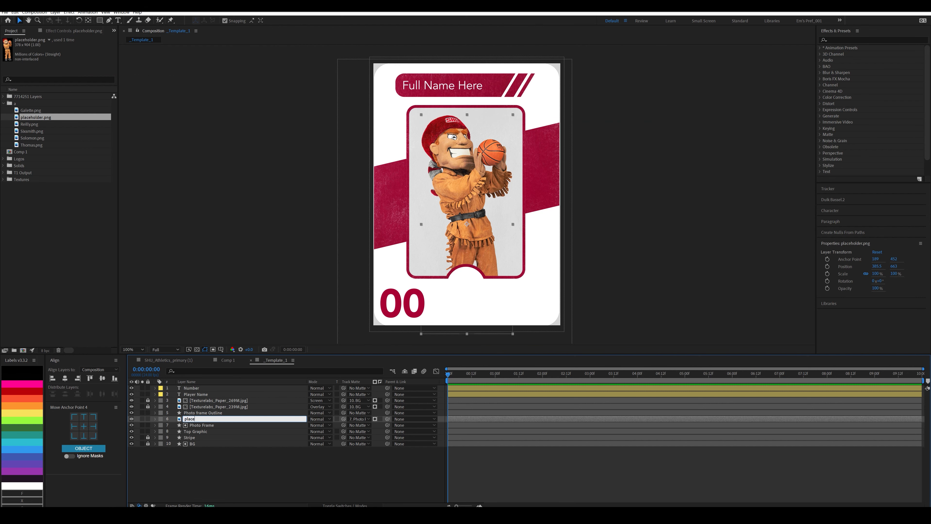
{"action": "type", "text": "holder.jpg"}
{"action": "key", "text": "Return"}
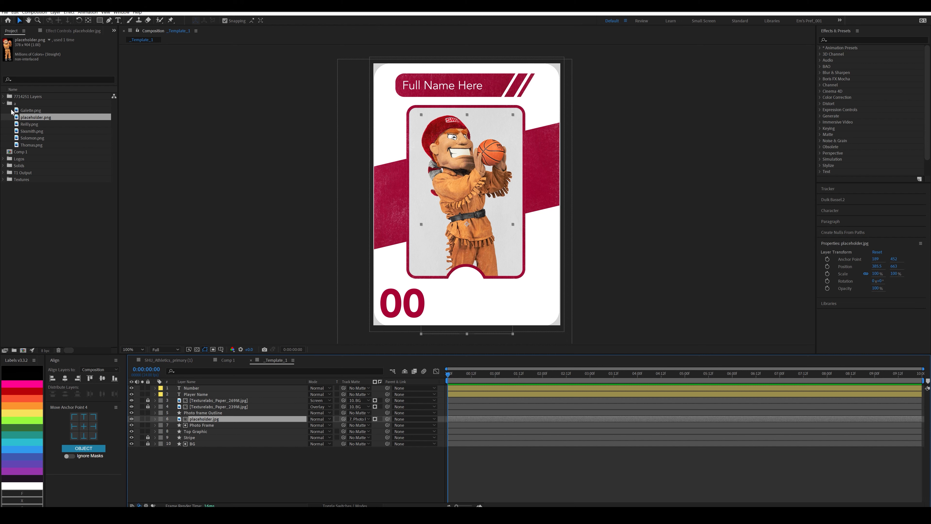
Step: Add the SHU_Athletics_primary (1) composition from the Logos folder to the card and scale it down
{"action": "left_click", "coordinate": [3, 103]}
{"action": "double_click", "coordinate": [19, 117]}
{"action": "left_click_drag", "start_coordinate": [38, 124], "coordinate": [207, 389]}
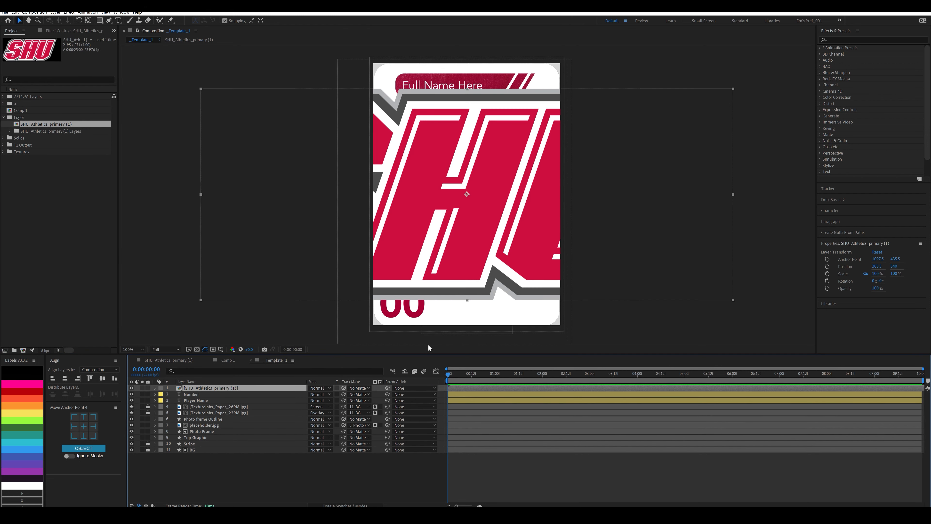
{"action": "key", "text": "s"}
{"action": "left_click_drag", "start_coordinate": [330, 394], "coordinate": [300, 394]}
Step: Move the Number, Player Name and SHU logo layers below the two paper texture layers
{"action": "left_click", "coordinate": [195, 401]}
{"action": "left_click", "coordinate": [197, 407], "text": "shift"}
{"action": "left_click_drag", "start_coordinate": [197, 406], "coordinate": [202, 423]}
{"action": "left_click_drag", "start_coordinate": [200, 388], "coordinate": [199, 412]}
Step: Position the SHU logo in the card's lower-right corner at 9% scale and collapse the Logos folder
{"action": "left_click_drag", "start_coordinate": [474, 200], "coordinate": [520, 307]}
{"action": "key", "text": "shift+p"}
{"action": "left_click_drag", "start_coordinate": [327, 407], "coordinate": [318, 405]}
{"action": "key", "text": "s"}
{"action": "mouse_move", "coordinate": [513, 302]}
{"action": "left_mouse_down"}
{"action": "mouse_move", "coordinate": [533, 305]}
{"action": "mouse_move", "coordinate": [436, 303]}
{"action": "mouse_move", "coordinate": [530, 305]}
{"action": "left_mouse_up"}
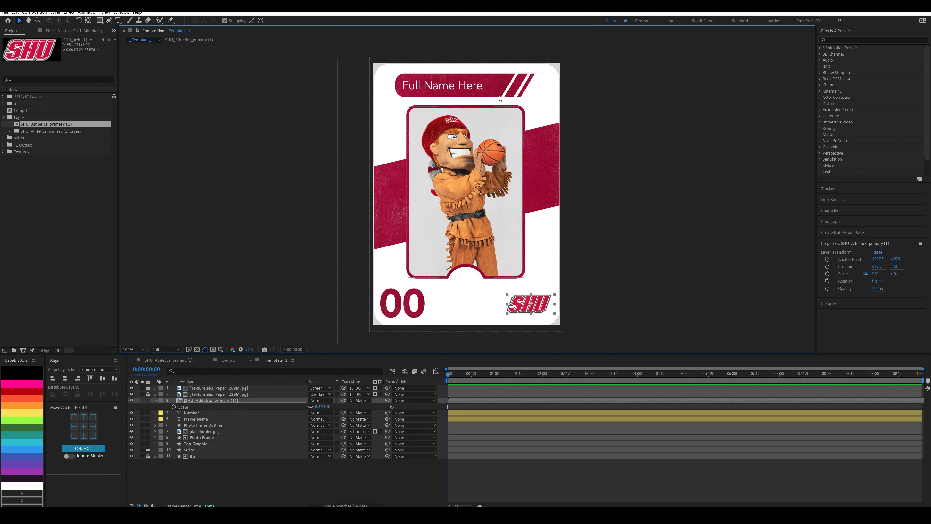
{"action": "left_click", "coordinate": [3, 117]}
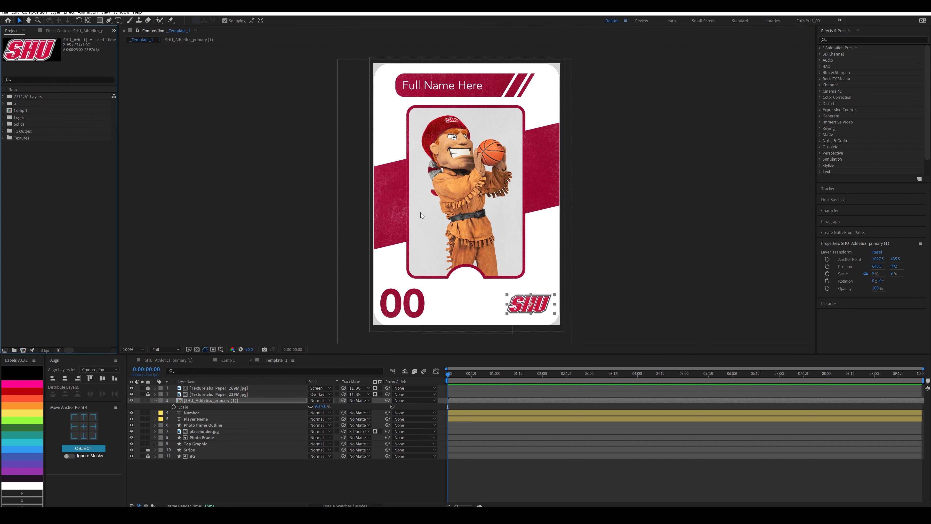
Step: Switch to the SHUMBStats workbook in Excel to check its column headers against the template's layer names, and return to After Effects
{"action": "key", "text": "alt+Tab"}
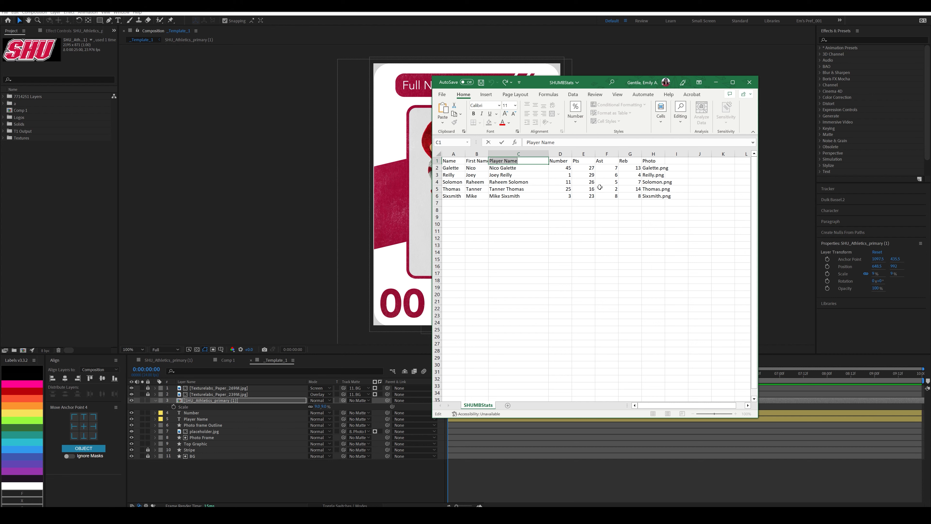
{"action": "left_click", "coordinate": [538, 201]}
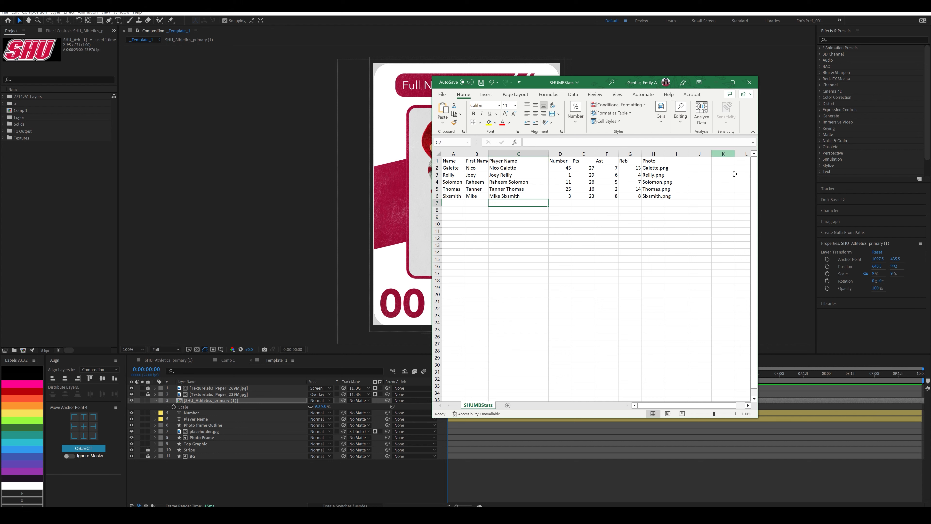
{"action": "left_click", "coordinate": [717, 83]}
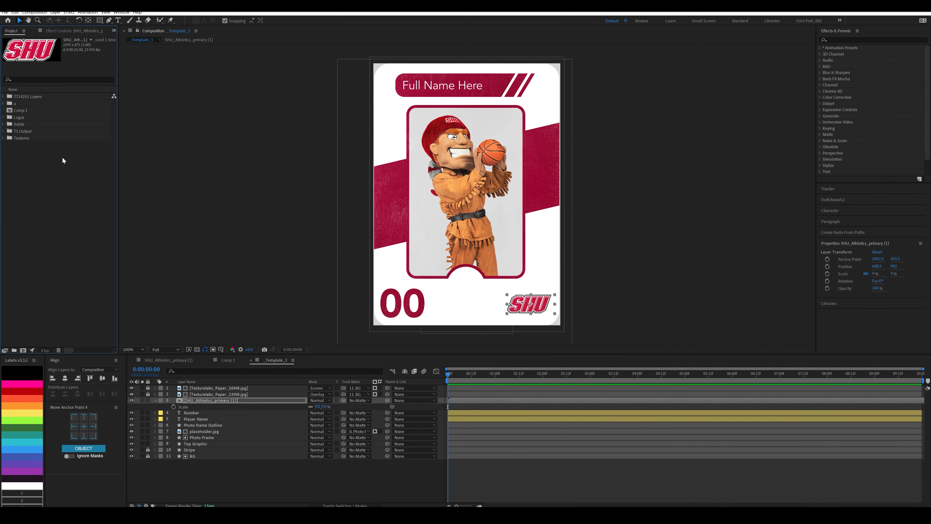
Step: Select _Template_1 in the T1 Output folder and run the recently used batch script on it
{"action": "left_click", "coordinate": [3, 131]}
{"action": "left_click", "coordinate": [24, 138]}
{"action": "left_click", "coordinate": [10, 13]}
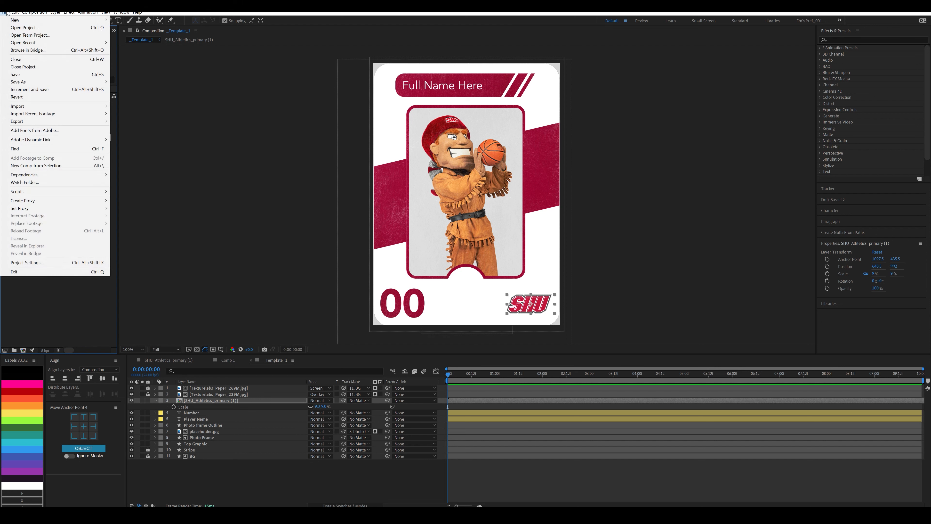
{"action": "mouse_move", "coordinate": [80, 189]}
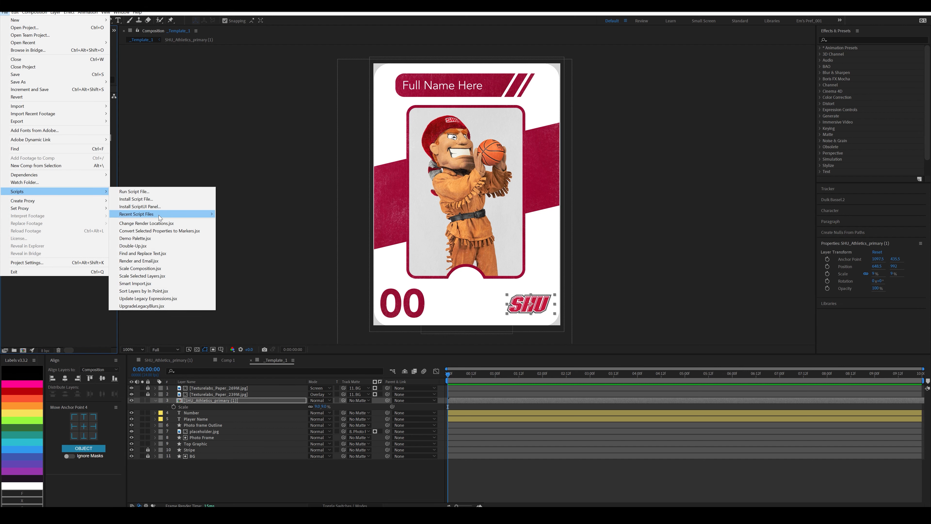
{"action": "mouse_move", "coordinate": [159, 214]}
{"action": "left_click", "coordinate": [293, 214]}
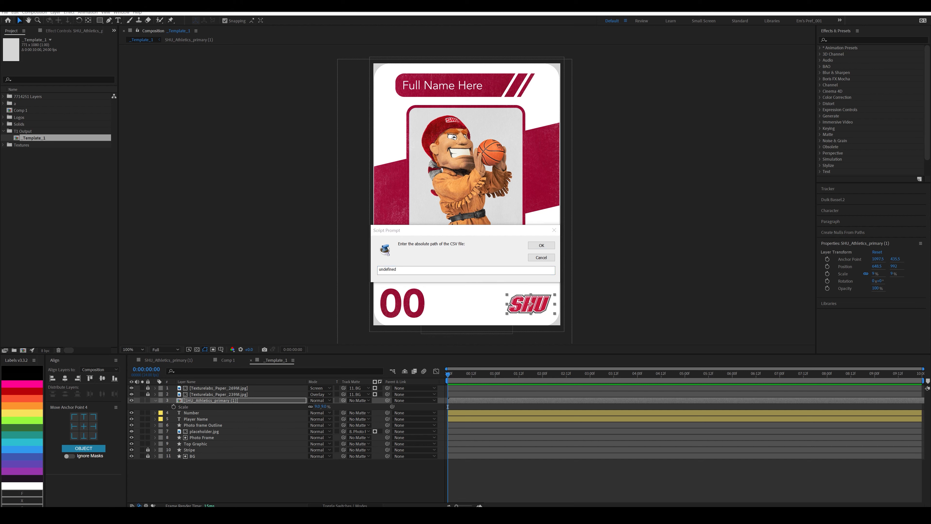
Step: Enter D:\_TUT\Script Tutorial\SHUMBStats.csv without quotation marks as the script's CSV file path and confirm it
{"action": "left_click", "coordinate": [431, 269]}
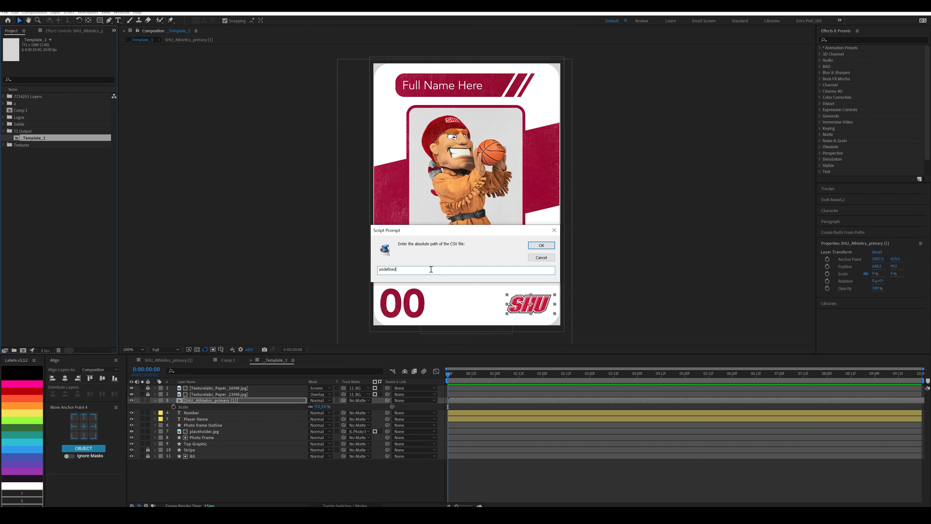
{"action": "key", "text": "ctrl+a"}
{"action": "type", "text": "\"D:\\_TUT\\Script Tutorial\\SHUMBStats.csv\""}
{"action": "key", "text": "BackSpace"}
{"action": "left_click_drag", "start_coordinate": [385, 270], "coordinate": [454, 270]}
{"action": "left_click", "coordinate": [436, 268]}
{"action": "left_click", "coordinate": [545, 245]}
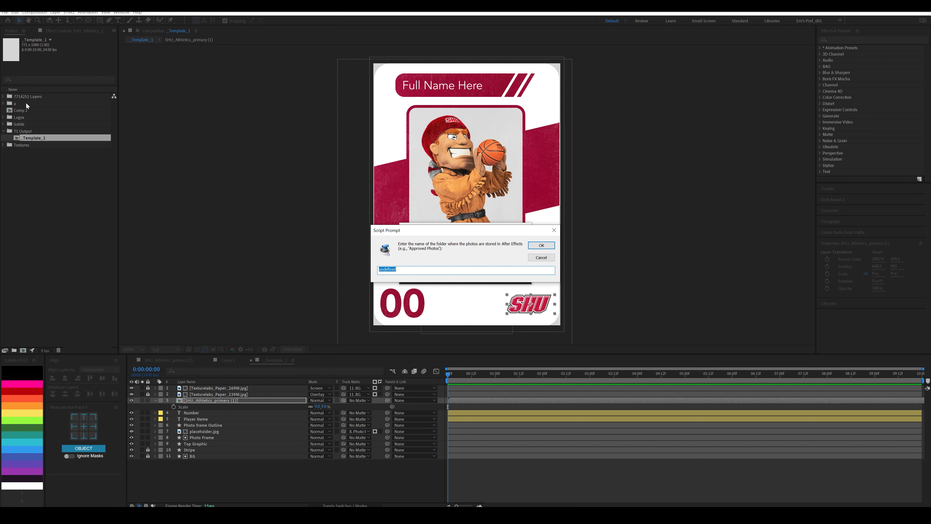
Step: Give a as the name of the photo folder for the script and dismiss the closing message
{"action": "type", "text": "a"}
{"action": "left_click", "coordinate": [545, 246]}
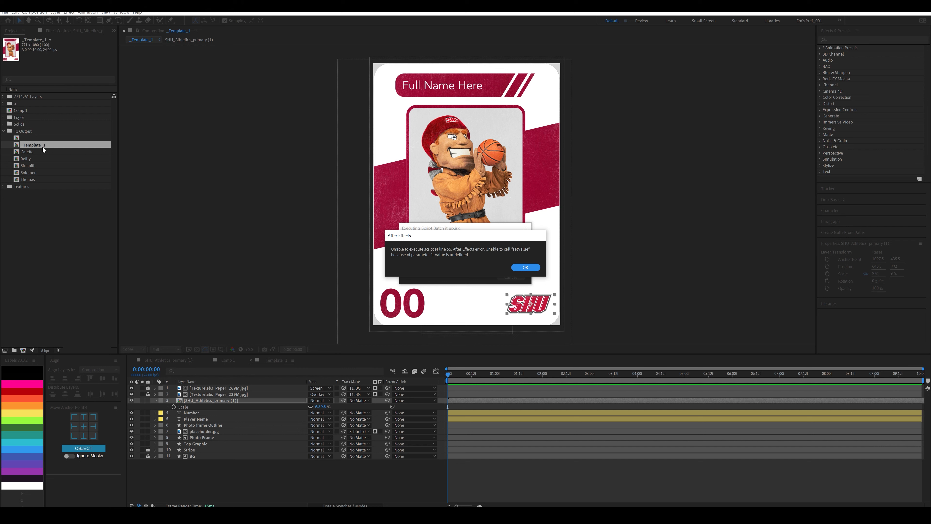
{"action": "left_click", "coordinate": [526, 271]}
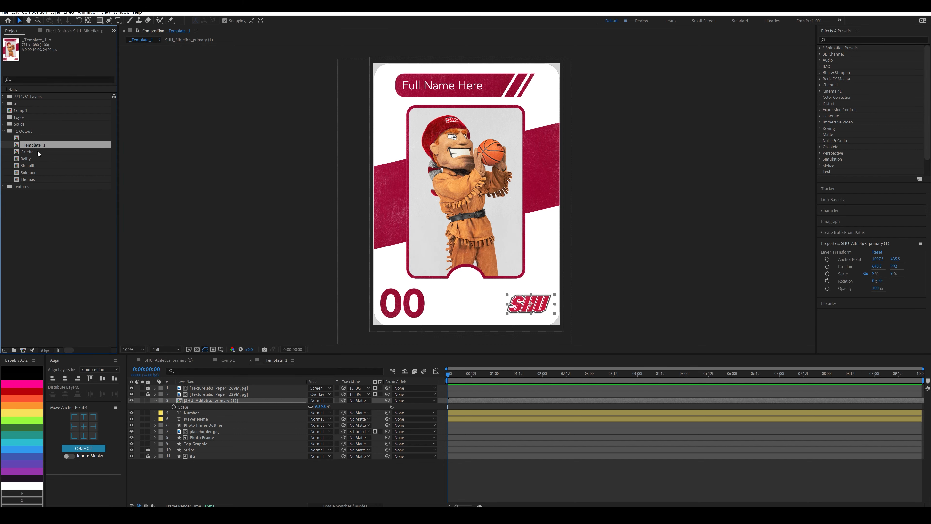
Step: Delete the unnamed composition from the T1 Output folder
{"action": "left_click", "coordinate": [36, 137]}
{"action": "key", "text": "Delete"}
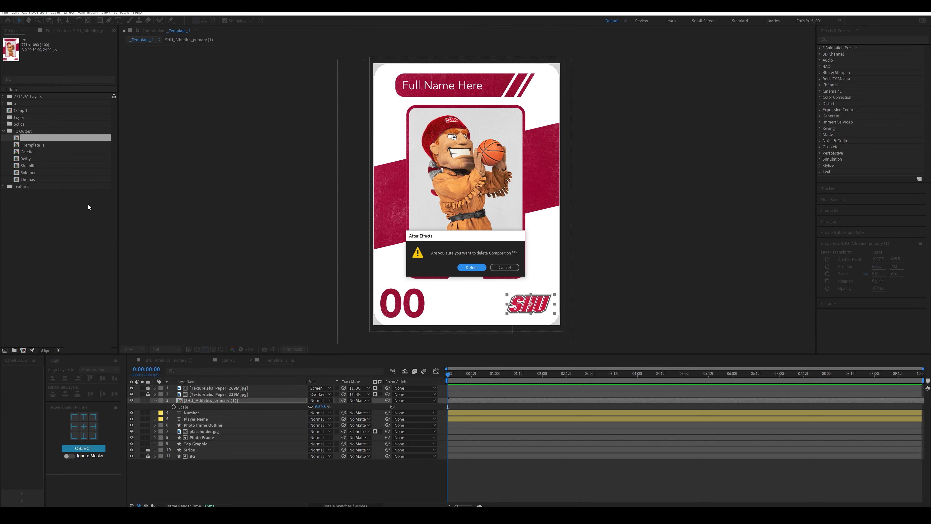
{"action": "key", "text": "Return"}
Step: Open the generated player compositions in T1 Output to check each card's name, number and photo
{"action": "double_click", "coordinate": [33, 145]}
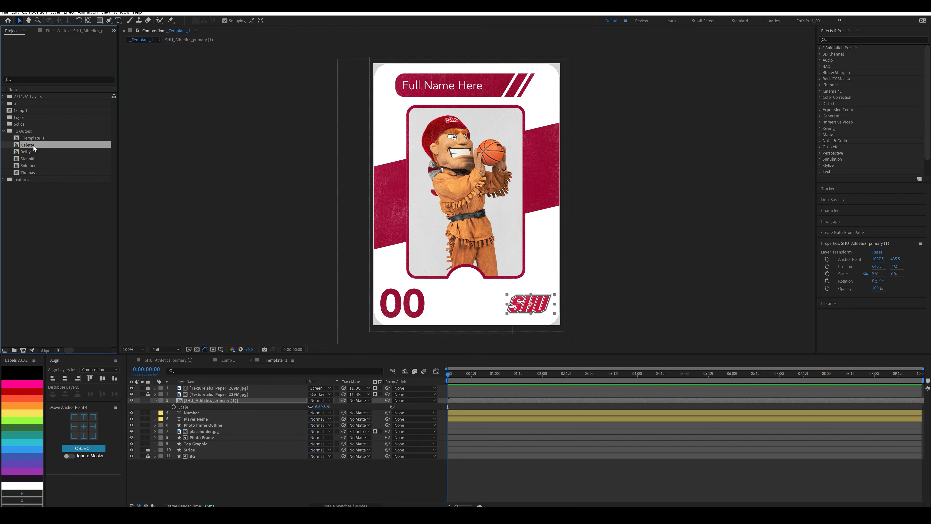
{"action": "double_click", "coordinate": [30, 153]}
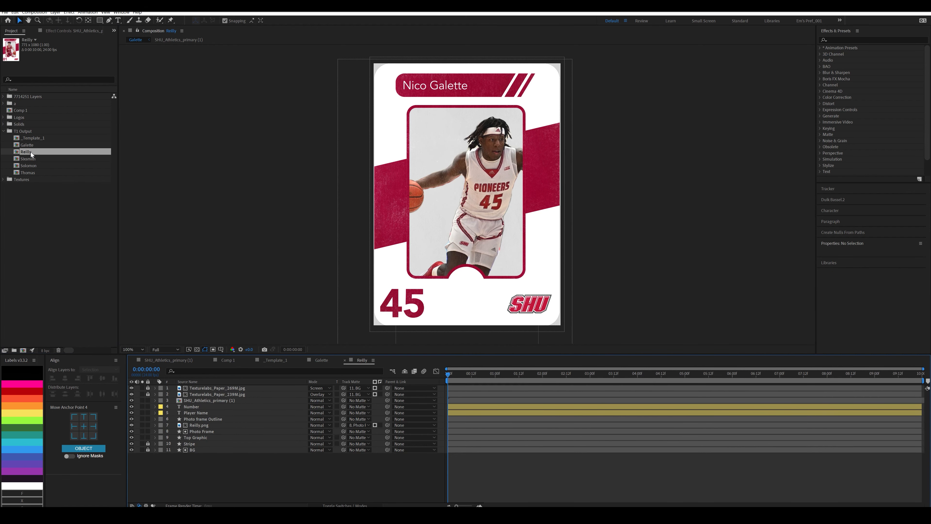
{"action": "double_click", "coordinate": [31, 160]}
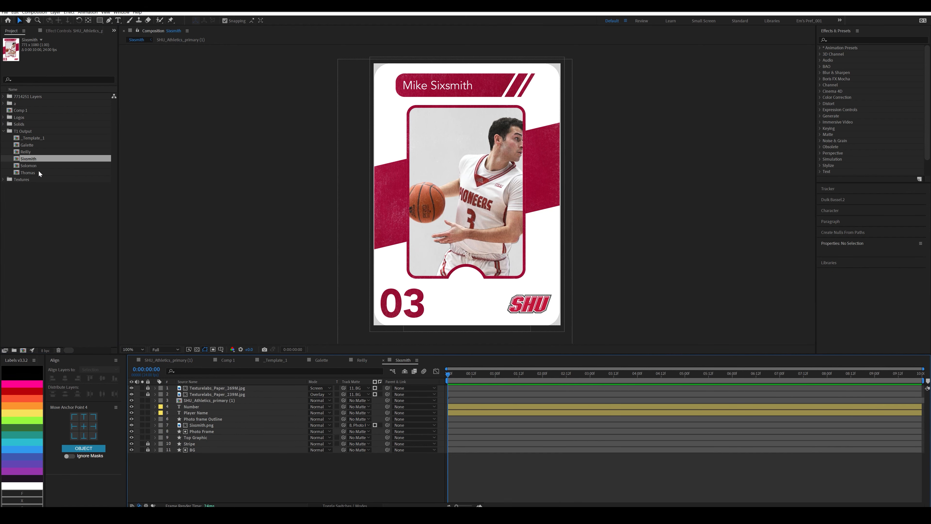
{"action": "double_click", "coordinate": [37, 166]}
{"action": "left_click", "coordinate": [36, 172]}
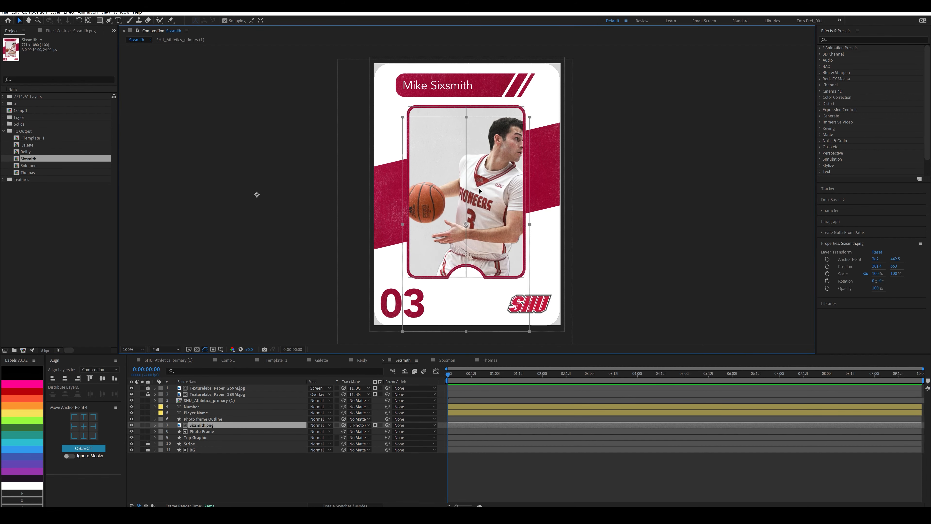
Step: Shift the player photo on the number 03 card left within its frame and collapse the T1 Output folder
{"action": "left_click_drag", "start_coordinate": [466, 193], "coordinate": [471, 191]}
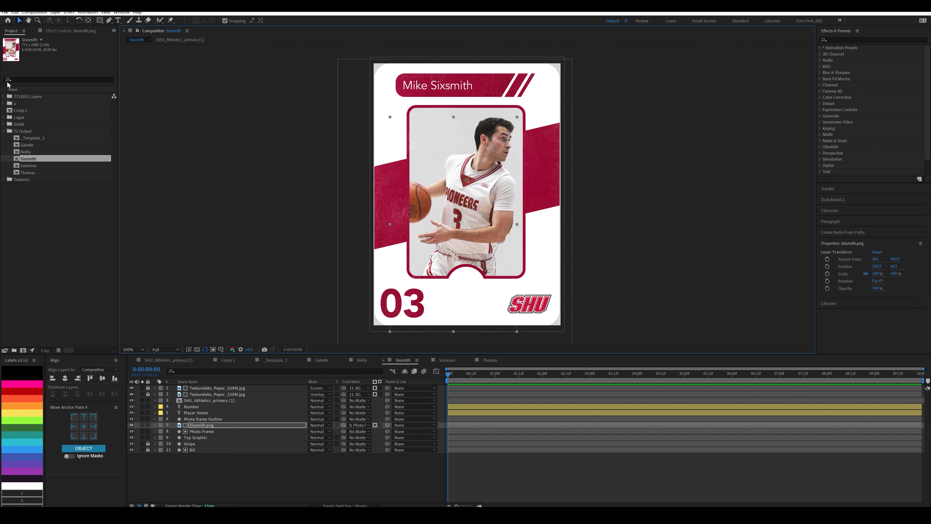
{"action": "left_click", "coordinate": [4, 131]}
{"action": "left_click", "coordinate": [20, 133]}
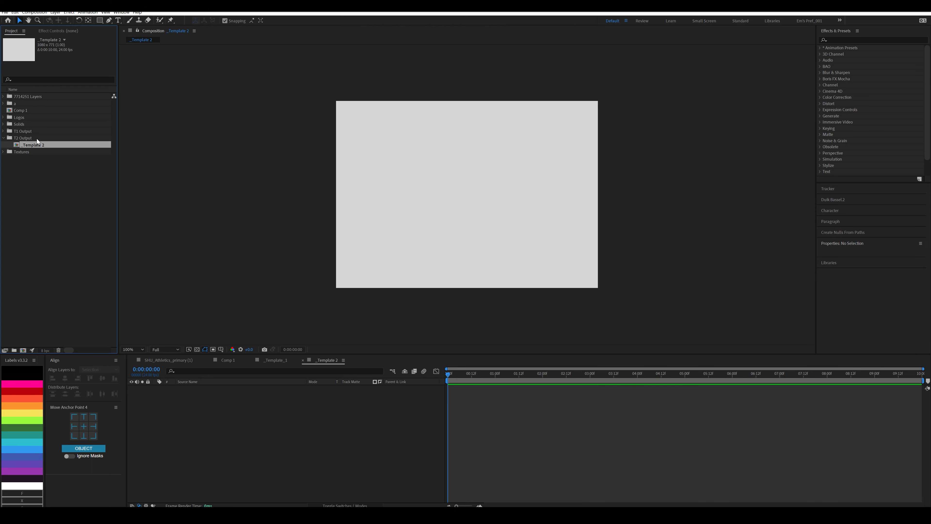
Step: Look over the compositions in T1 Output, collapse the folder, and select the Template 2 composition in T2 Output
{"action": "left_click", "coordinate": [4, 131]}
{"action": "left_click", "coordinate": [26, 132]}
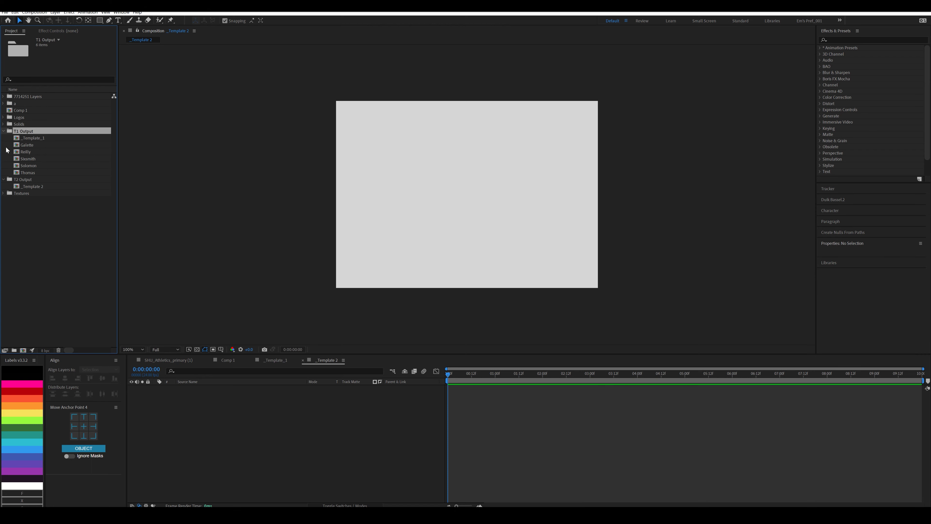
{"action": "left_click", "coordinate": [3, 131]}
{"action": "left_click", "coordinate": [38, 145]}
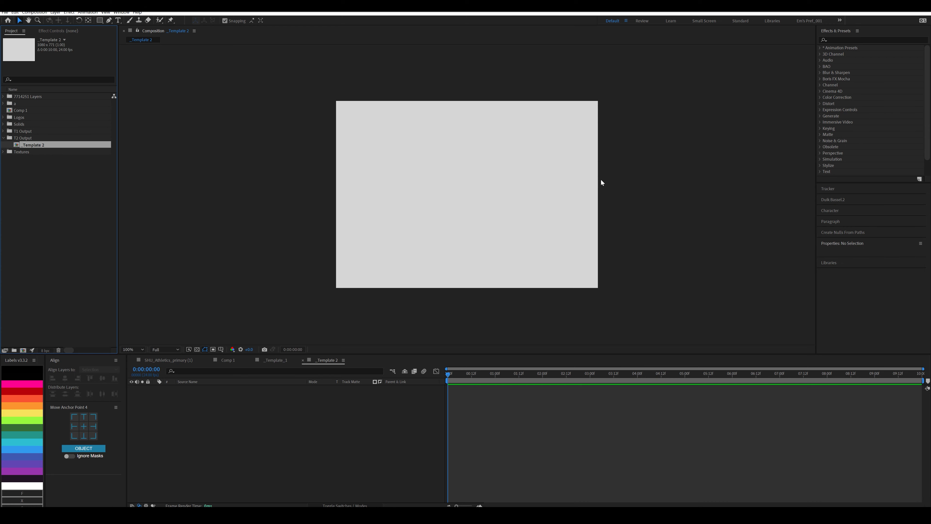
Step: Draw a crimson rectangular bar across the upper part of Template 2, extending past its left edge, and add a keyframe to its path
{"action": "left_click", "coordinate": [100, 21]}
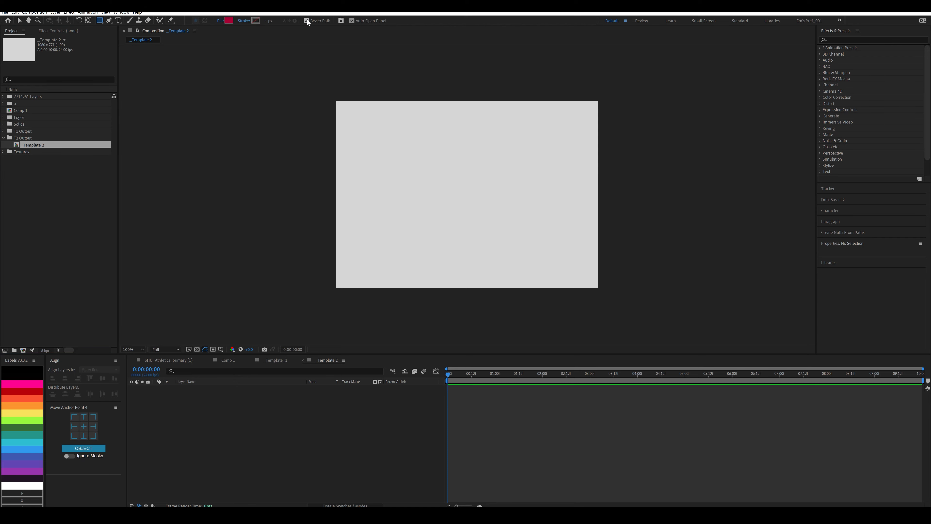
{"action": "left_click_drag", "start_coordinate": [316, 122], "coordinate": [582, 156]}
{"action": "left_click", "coordinate": [173, 407]}
{"action": "left_click", "coordinate": [186, 412]}
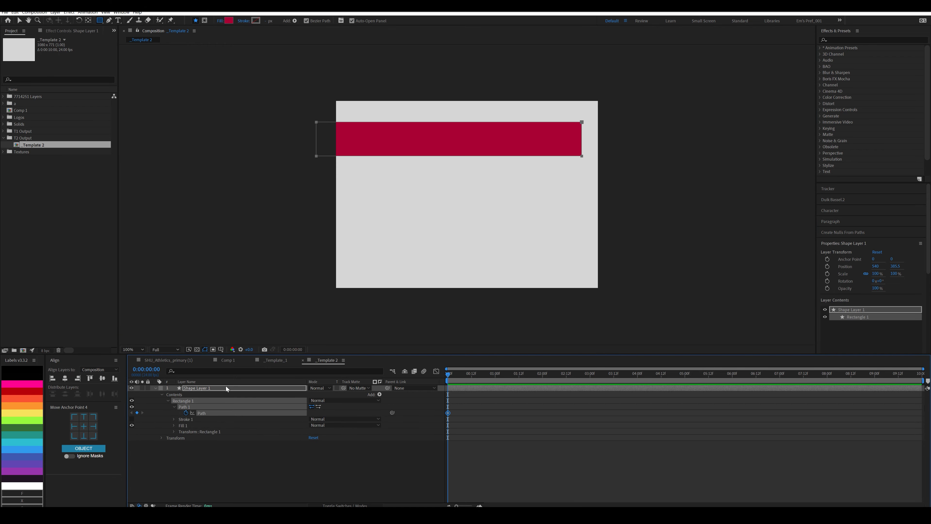
Step: Shift the bar's upper-right corner point left to slant its end and collapse the shape layer's properties
{"action": "key", "text": "v"}
{"action": "left_click_drag", "start_coordinate": [581, 121], "coordinate": [558, 132]}
{"action": "key", "text": "shift+Left"}
{"action": "key", "text": "shift+Left"}
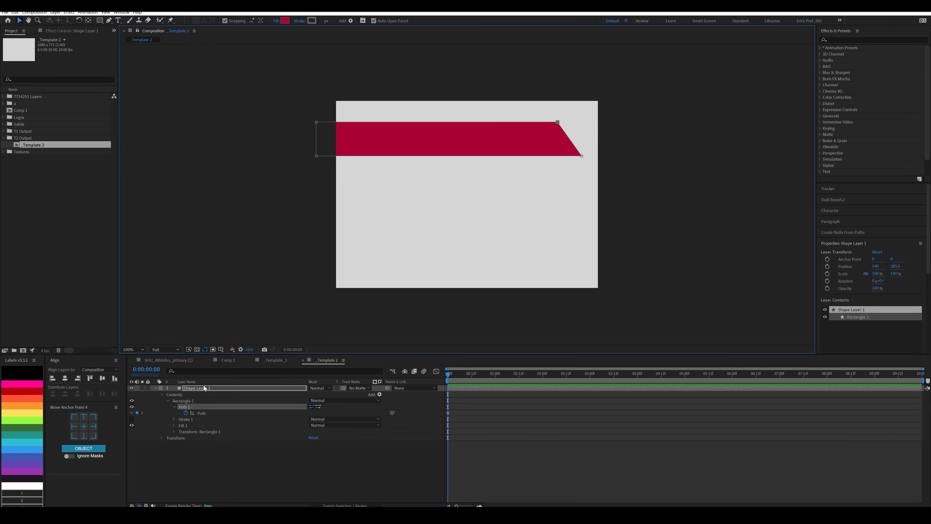
{"action": "left_click", "coordinate": [204, 387]}
{"action": "key", "text": "u"}
{"action": "key", "text": "alt+Tab"}
{"action": "key", "text": "alt+Tab"}
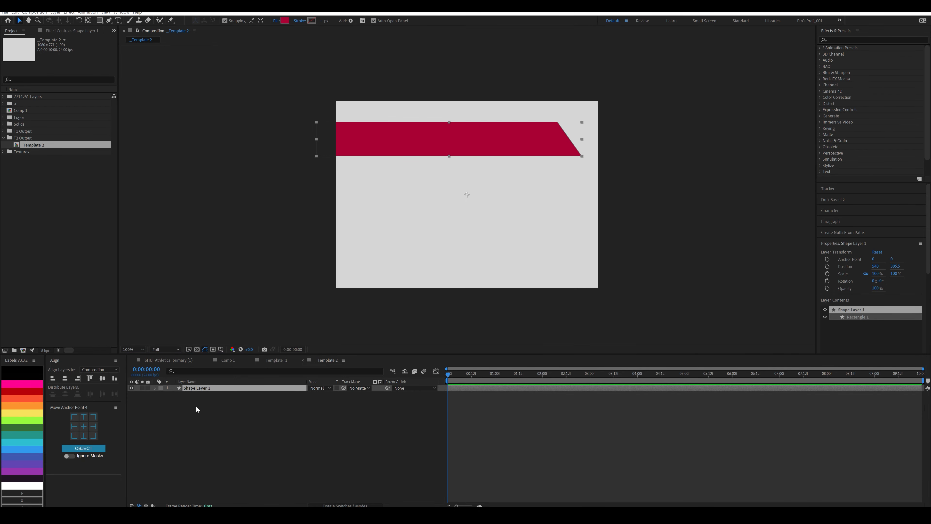
Step: Rename the crimson bar's shape layer to "Points_Graphic"
{"action": "left_click", "coordinate": [199, 388]}
{"action": "key", "text": "Return"}
{"action": "type", "text": "Points_GR"}
{"action": "key", "text": "BackSpace"}
{"action": "type", "text": "raphic"}
{"action": "key", "text": "Return"}
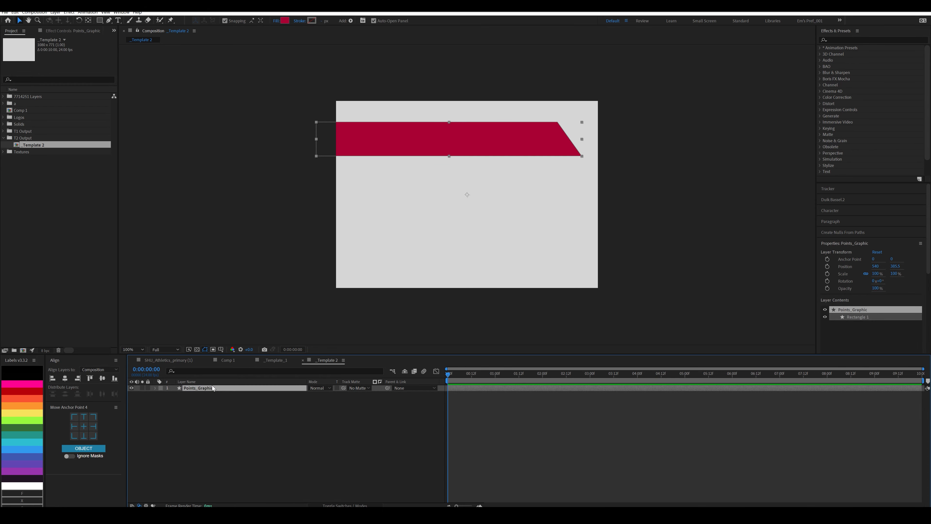
Step: Duplicate the Points_Graphic bar, order the copy beneath it in the layer stack, and move the copy down to the middle of the frame
{"action": "key", "text": "ctrl+d"}
{"action": "left_click_drag", "start_coordinate": [211, 387], "coordinate": [225, 399]}
{"action": "key", "text": "shift+Down"}
{"action": "key", "text": "shift+Down"}
{"action": "key", "text": "shift+Down"}
{"action": "key", "text": "shift+Down"}
{"action": "key", "text": "shift+Down"}
{"action": "key", "text": "shift+Down"}
{"action": "key", "text": "shift+Down"}
{"action": "key", "text": "shift+Down"}
{"action": "key", "text": "shift+Down"}
{"action": "key", "text": "shift+Down"}
{"action": "key", "text": "shift+Down"}
{"action": "key", "text": "shift+Down"}
{"action": "key", "text": "shift+Down"}
{"action": "key", "text": "shift+Down"}
{"action": "key", "text": "shift+Down"}
{"action": "key", "text": "shift+Down"}
{"action": "key", "text": "shift+Down"}
{"action": "key", "text": "shift+Down"}
{"action": "key", "text": "shift+Down"}
{"action": "key", "text": "shift+Down"}
{"action": "left_click", "coordinate": [266, 389], "text": "shift"}
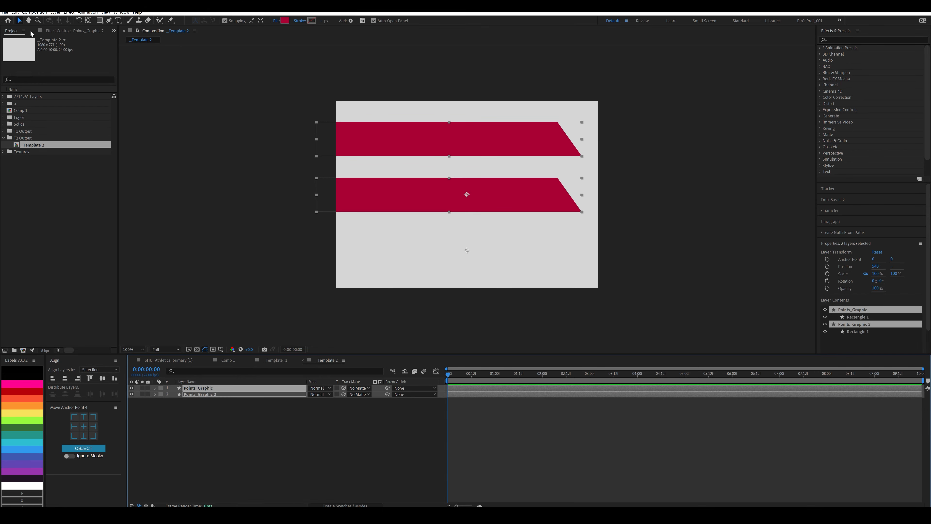
Step: Rename the duplicated bar layer "Assist Graphic" and the original bar layer "Points Graphic"
{"action": "key", "text": "y"}
{"action": "left_click", "coordinate": [200, 409]}
{"action": "left_click", "coordinate": [227, 395]}
{"action": "key", "text": "Return"}
{"action": "type", "text": "Assist Graphic"}
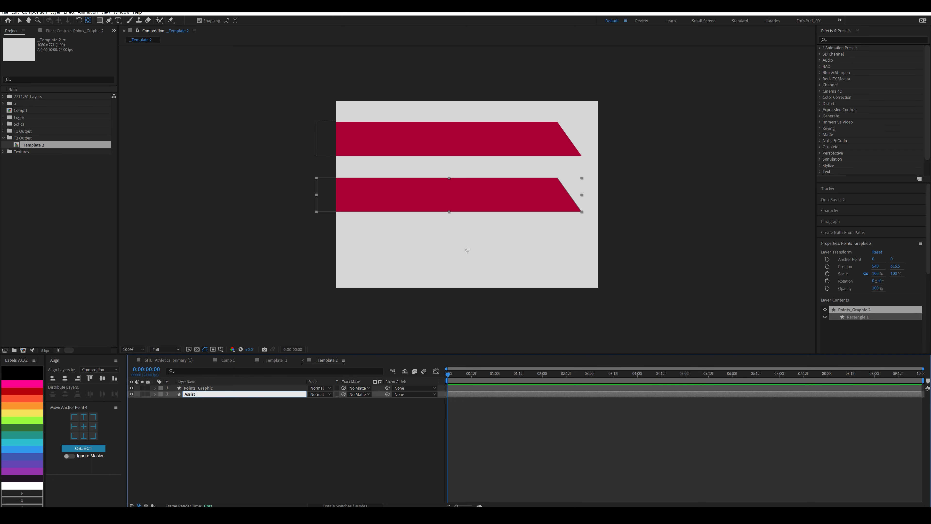
{"action": "key", "text": "Return"}
{"action": "left_click", "coordinate": [205, 387]}
{"action": "key", "text": "Return"}
Step: Duplicate the Assist Graphic bar, move one bar down to form a third row, and distribute all three bars evenly by vertical centers
{"action": "left_click", "coordinate": [204, 394]}
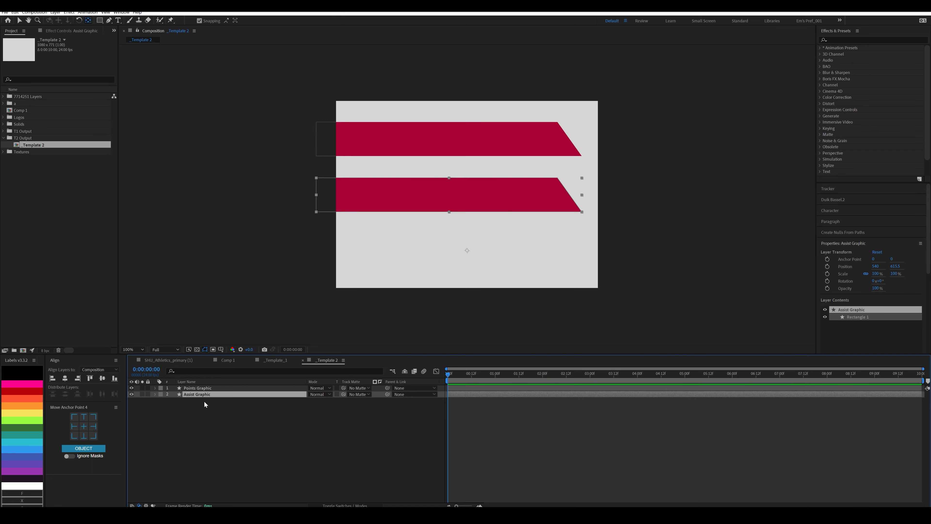
{"action": "key", "text": "ctrl+d"}
{"action": "key", "text": "v"}
{"action": "left_click_drag", "start_coordinate": [449, 200], "coordinate": [449, 253]}
{"action": "left_click_drag", "start_coordinate": [227, 415], "coordinate": [211, 388]}
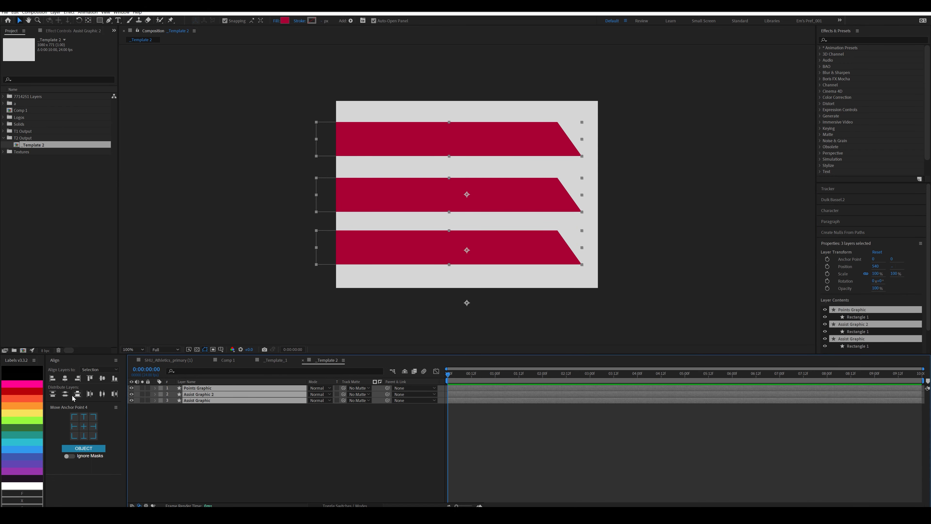
{"action": "left_click", "coordinate": [65, 394]}
{"action": "left_click", "coordinate": [216, 414]}
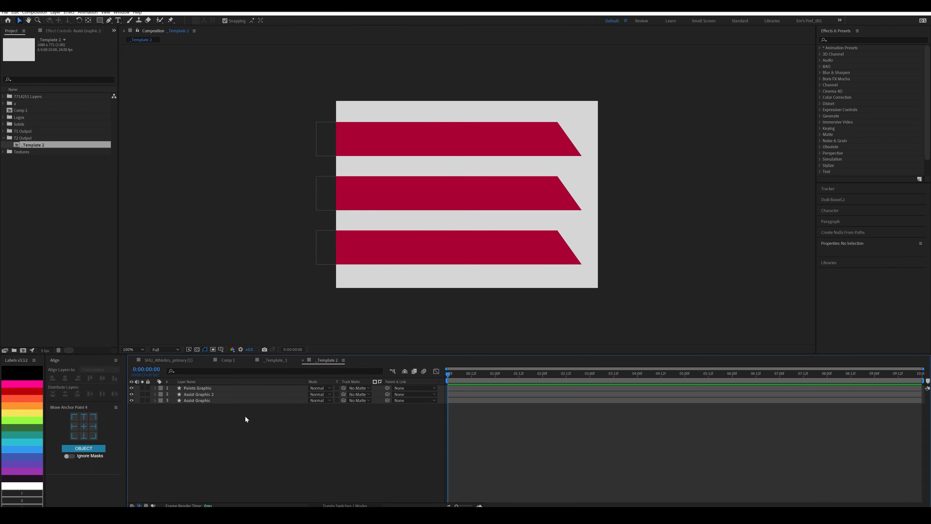
Step: Move the lowest bar's layer to the end of the layer stack and rename it "Rebound Graphic"
{"action": "left_click", "coordinate": [205, 394]}
{"action": "left_click_drag", "start_coordinate": [206, 394], "coordinate": [212, 410]}
{"action": "key", "text": "Return"}
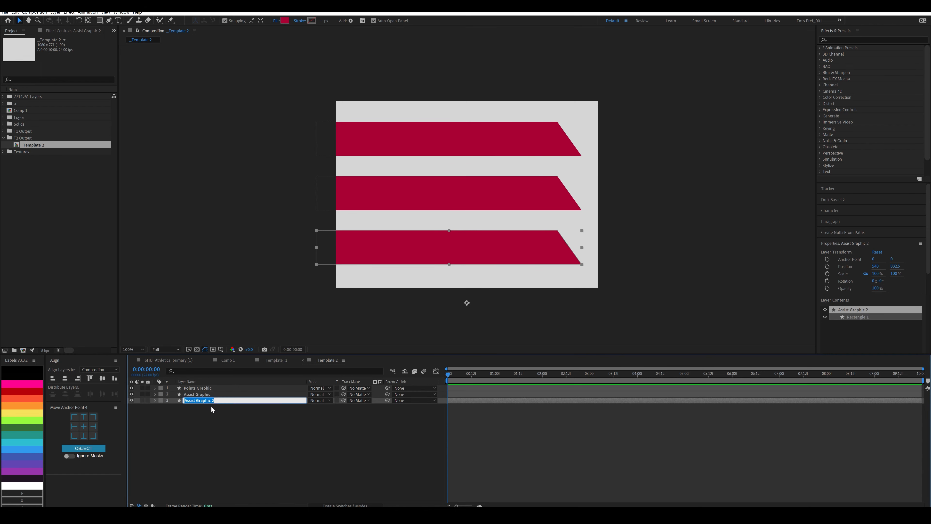
{"action": "type", "text": "Rebound Graphic"}
{"action": "key", "text": "Return"}
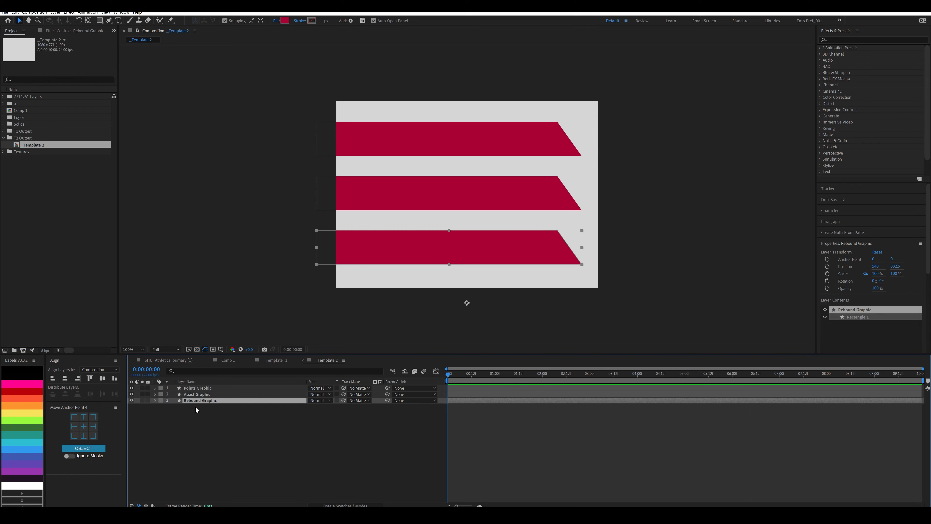
{"action": "left_click", "coordinate": [216, 394], "text": "shift"}
{"action": "key", "text": "shift+Left"}
{"action": "key", "text": "shift+Left"}
{"action": "key", "text": "shift+Left"}
{"action": "key", "text": "shift+Left"}
{"action": "key", "text": "shift+Left"}
{"action": "key", "text": "shift+Left"}
{"action": "key", "text": "shift+Left"}
{"action": "key", "text": "shift+Right"}
{"action": "key", "text": "shift+Right"}
{"action": "key", "text": "shift+Right"}
{"action": "key", "text": "shift+Right"}
{"action": "key", "text": "shift+Right"}
{"action": "key", "text": "shift+Right"}
{"action": "key", "text": "shift+Right"}
Step: Shift the Points Graphic and Assist Graphic bars left together so they end short of the Rebound Graphic bar
{"action": "left_click", "coordinate": [207, 387]}
{"action": "left_click", "coordinate": [205, 394], "text": "shift"}
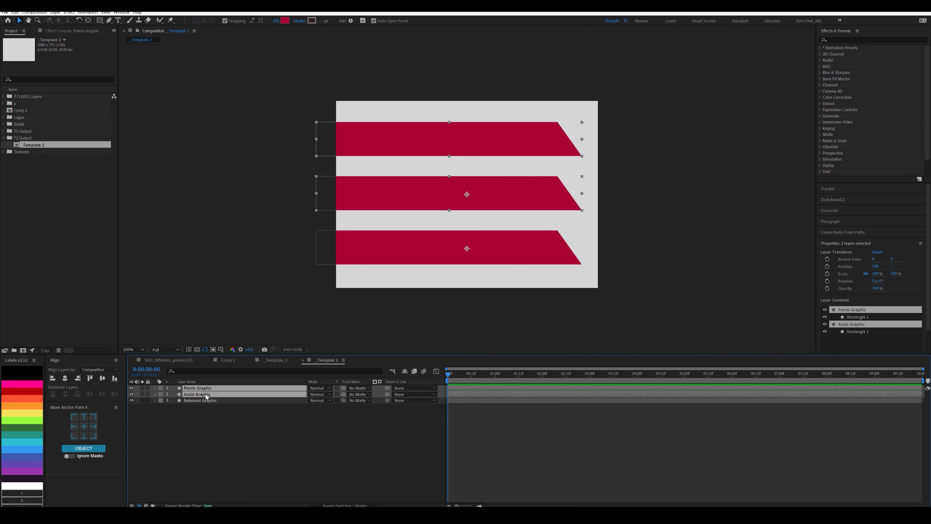
{"action": "key", "text": "shift+Left"}
{"action": "key", "text": "shift+Left"}
{"action": "key", "text": "shift+Left"}
{"action": "key", "text": "shift+Left"}
{"action": "key", "text": "shift+Left"}
{"action": "key", "text": "shift+Left"}
{"action": "key", "text": "shift+Left"}
{"action": "key", "text": "shift+Left"}
{"action": "key", "text": "shift+Left"}
{"action": "key", "text": "shift+Left"}
{"action": "key", "text": "shift+Left"}
{"action": "key", "text": "shift+Left"}
{"action": "key", "text": "shift+Left"}
{"action": "key", "text": "shift+Left"}
Step: Shift only the Points Graphic bar further left to complete the staggered slope of the three bar ends
{"action": "left_click", "coordinate": [216, 394], "text": "ctrl"}
{"action": "key", "text": "shift+Left"}
{"action": "key", "text": "shift+Left"}
{"action": "key", "text": "shift+Left"}
{"action": "key", "text": "shift+Left"}
{"action": "key", "text": "shift+Left"}
{"action": "key", "text": "shift+Left"}
{"action": "key", "text": "shift+Left"}
{"action": "key", "text": "shift+Left"}
{"action": "key", "text": "shift+Left"}
{"action": "key", "text": "shift+Left"}
{"action": "key", "text": "shift+Left"}
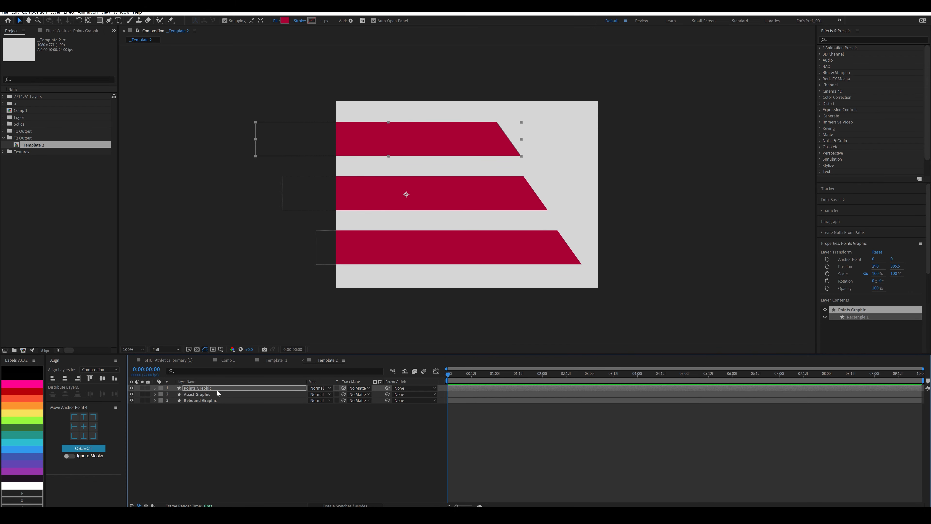
{"action": "key", "text": "shift+Left"}
{"action": "key", "text": "shift+Left"}
Step: Keyframe the position of all three bars at 1 second, then move them off the frame's left side at 0 seconds
{"action": "key", "text": "ctrl+shift+a"}
{"action": "key", "text": "ctrl+a"}
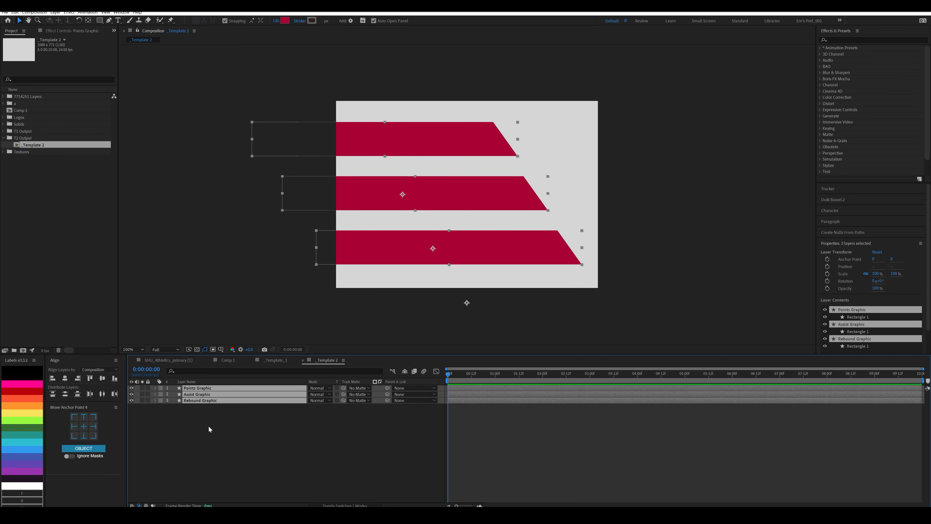
{"action": "left_click", "coordinate": [198, 387]}
{"action": "left_click", "coordinate": [196, 400], "text": "shift"}
{"action": "key", "text": "p"}
{"action": "left_click_drag", "start_coordinate": [461, 374], "coordinate": [495, 385]}
{"action": "key", "text": "alt+shift+p"}
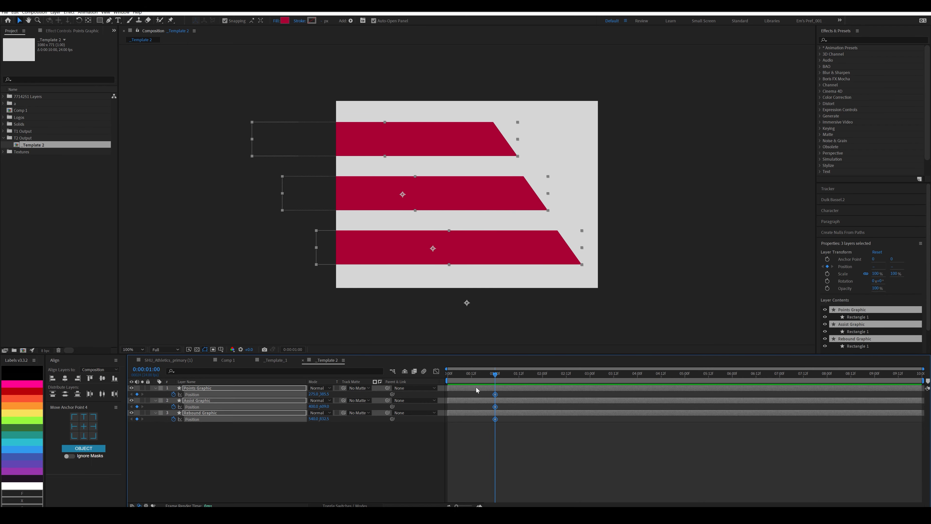
{"action": "key", "text": "Home"}
{"action": "left_click_drag", "start_coordinate": [315, 393], "coordinate": [225, 394]}
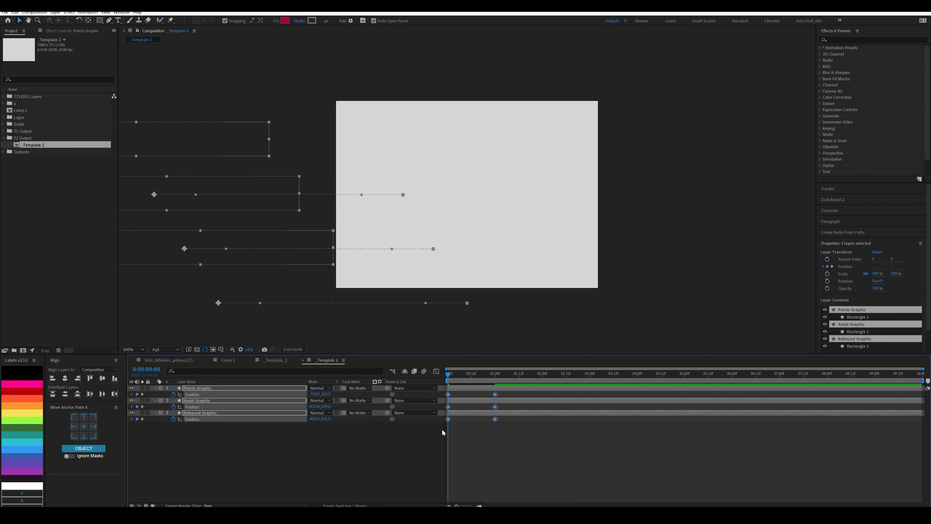
Step: Ease the position keyframes of all three bars and shift them to run from 1 to 2 seconds
{"action": "left_click", "coordinate": [436, 370]}
{"action": "left_click", "coordinate": [436, 371]}
{"action": "left_click_drag", "start_coordinate": [448, 405], "coordinate": [497, 400]}
{"action": "left_click_drag", "start_coordinate": [497, 399], "coordinate": [494, 399]}
{"action": "left_click_drag", "start_coordinate": [490, 391], "coordinate": [550, 408]}
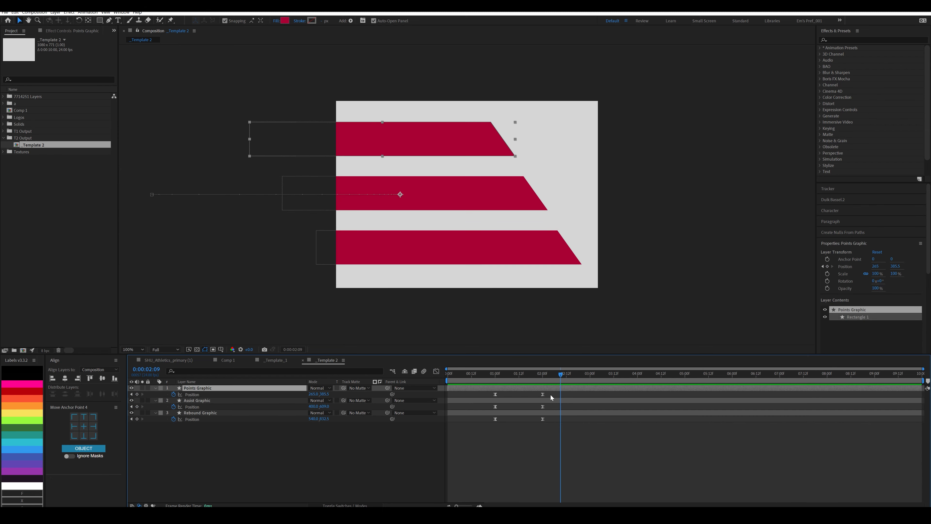
Step: Delay the Assist Graphic keyframes slightly and the Points Graphic keyframes further so the bars slide in staggered, and preview the animation
{"action": "left_click_drag", "start_coordinate": [495, 407], "coordinate": [507, 407]}
{"action": "left_click_drag", "start_coordinate": [499, 392], "coordinate": [517, 393]}
{"action": "left_click", "coordinate": [468, 376]}
{"action": "key", "text": "space"}
{"action": "key", "text": "space"}
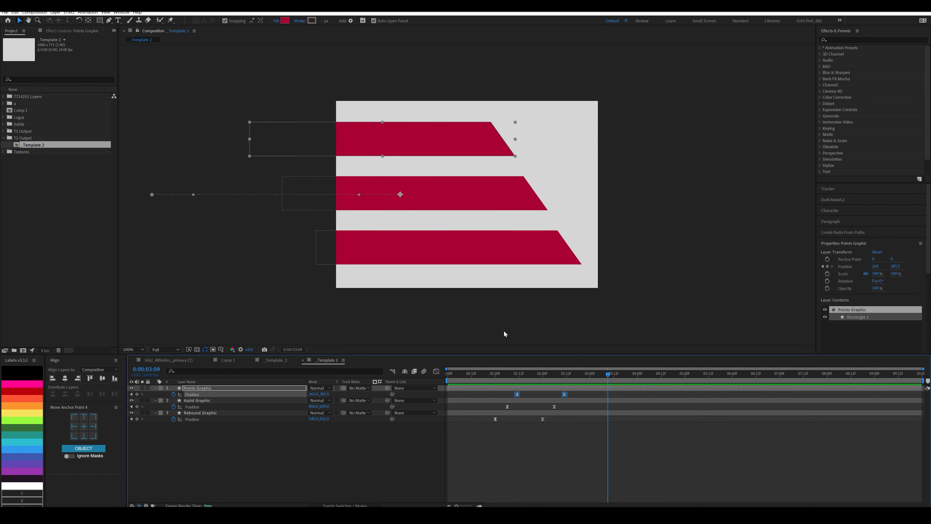
Step: Collapse the bars' keyframed properties and add a new text layer reading "Pts" at the top bar
{"action": "key", "text": "ctrl+shift+a"}
{"action": "key", "text": "ctrl+a"}
{"action": "key", "text": "u"}
{"action": "key", "text": "ctrl+shift+a"}
{"action": "key", "text": "ctrl+t"}
{"action": "left_click", "coordinate": [362, 136]}
{"action": "type", "text": "Pts"}
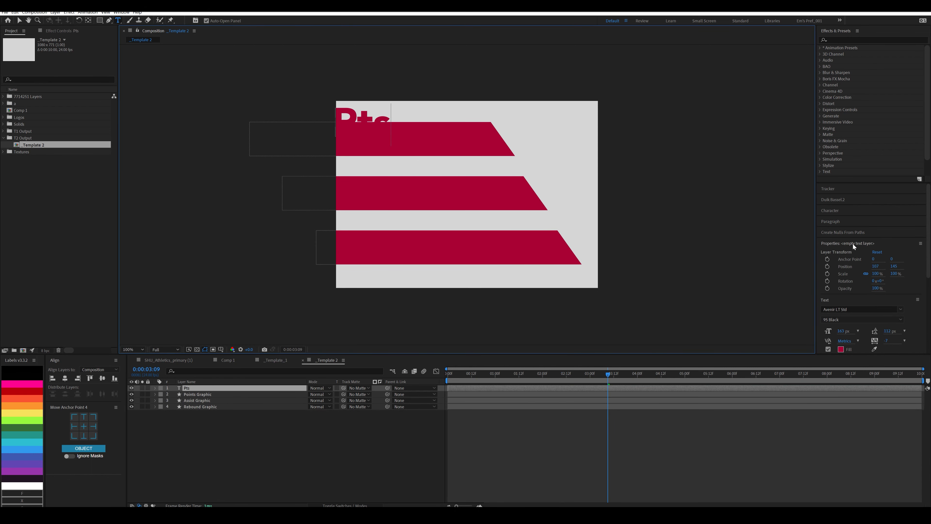
Step: Make the Pts text white, left-aligned and all caps at 111 px, and place it inside the top bar near its left end
{"action": "key", "text": "ctrl+a"}
{"action": "scroll", "coordinate": [903, 318], "scroll_direction": "down", "scroll_amount": 2}
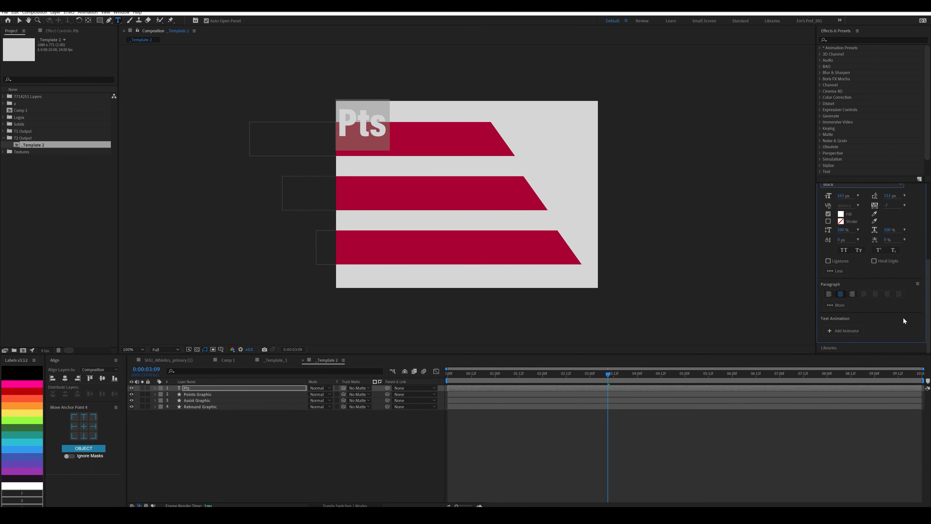
{"action": "left_click", "coordinate": [829, 293]}
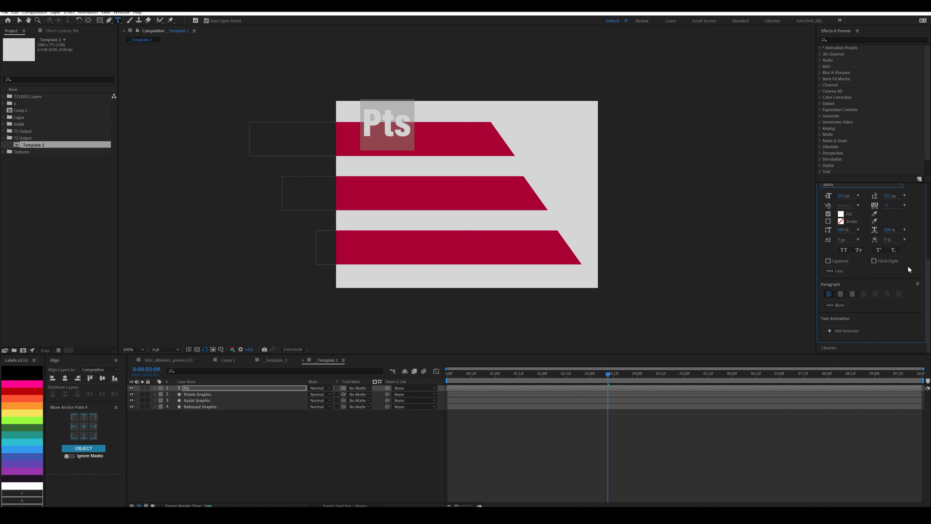
{"action": "left_click_drag", "start_coordinate": [840, 195], "coordinate": [821, 195]}
{"action": "left_click", "coordinate": [843, 250]}
{"action": "key", "text": "v"}
{"action": "left_click_drag", "start_coordinate": [379, 125], "coordinate": [362, 139]}
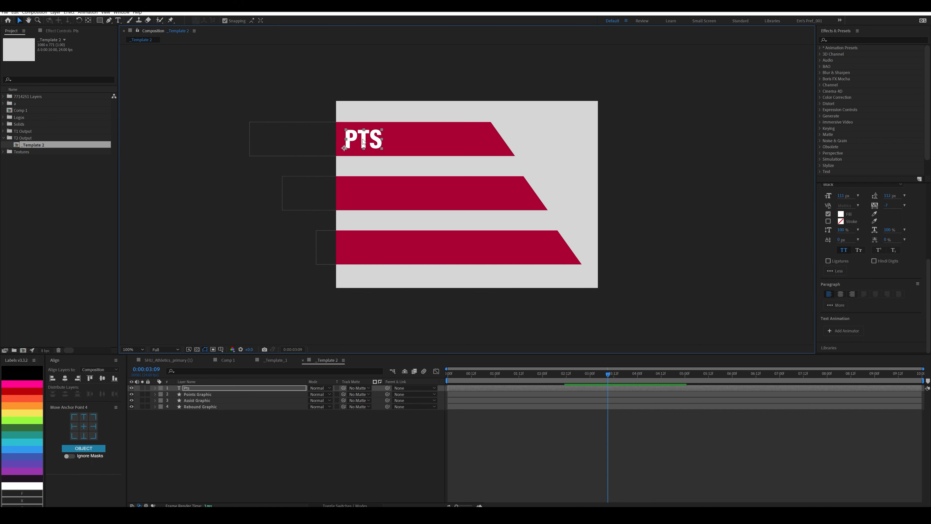
Step: Reduce the PTS text size to 94 px, adjust its placement in the bar, and center its anchor point
{"action": "left_click_drag", "start_coordinate": [840, 195], "coordinate": [834, 195]}
{"action": "left_click_drag", "start_coordinate": [361, 139], "coordinate": [363, 139]}
{"action": "double_click", "coordinate": [88, 20], "text": "ctrl"}
{"action": "key", "text": "v"}
Step: Rename the PTS text layer to "Pts_Title"
{"action": "left_click", "coordinate": [198, 387]}
{"action": "key", "text": "Return"}
{"action": "left_click", "coordinate": [197, 388]}
{"action": "type", "text": "_Title"}
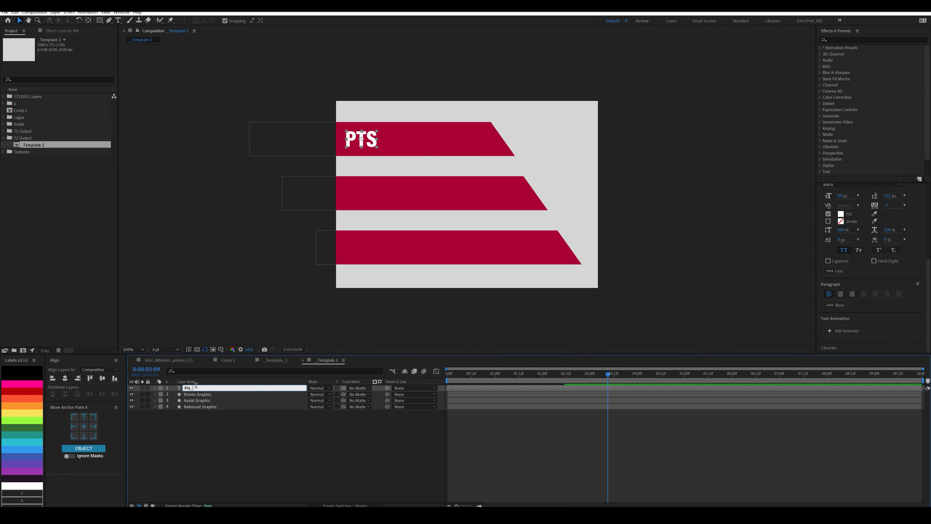
{"action": "key", "text": "Return"}
Step: Duplicate Pts_Title beneath the original, place the copy in the middle bar, and change its text to "AST"
{"action": "key", "text": "ctrl+d"}
{"action": "key", "text": "ctrl+bracketleft"}
{"action": "left_click_drag", "start_coordinate": [361, 140], "coordinate": [360, 194]}
{"action": "key", "text": "ctrl+z"}
{"action": "double_click", "coordinate": [361, 195]}
{"action": "type", "text": "AST"}
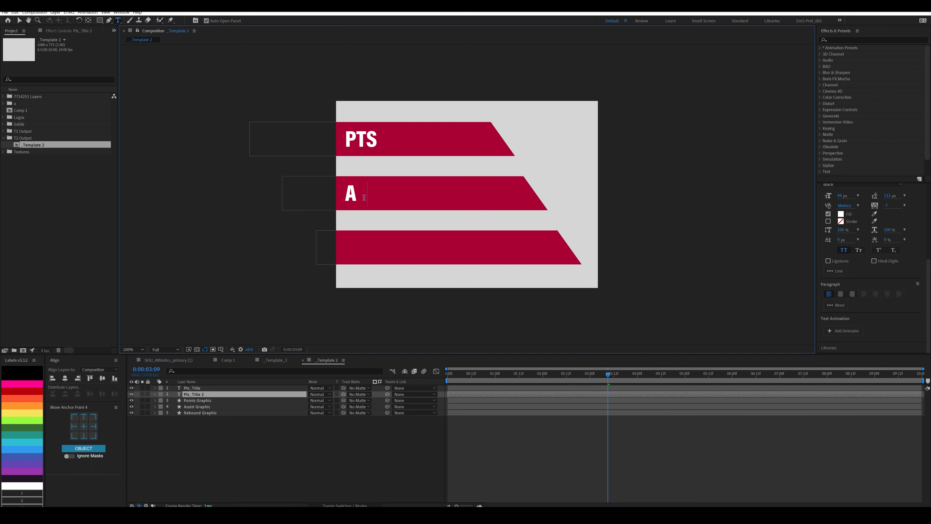
Step: Rename the AST text layer to "Ast_Title"
{"action": "left_click", "coordinate": [201, 406]}
{"action": "left_click", "coordinate": [195, 394]}
{"action": "key", "text": "Return"}
{"action": "type", "text": "Ast_Title"}
{"action": "key", "text": "Return"}
Step: Duplicate Ast_Title, order the copy beneath it, and lower the copy vertically into the third bar
{"action": "key", "text": "ctrl+d"}
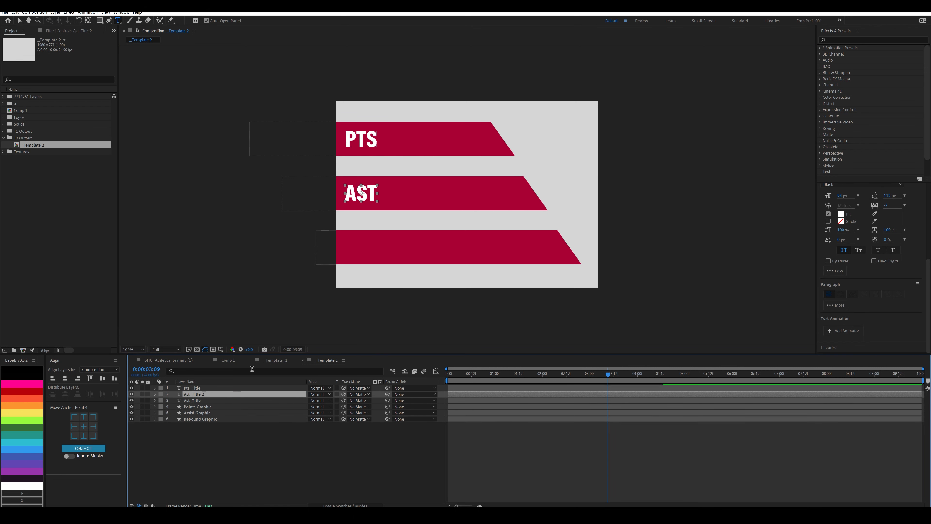
{"action": "left_click_drag", "start_coordinate": [200, 394], "coordinate": [202, 403]}
{"action": "key", "text": "p"}
{"action": "left_click_drag", "start_coordinate": [325, 406], "coordinate": [413, 401]}
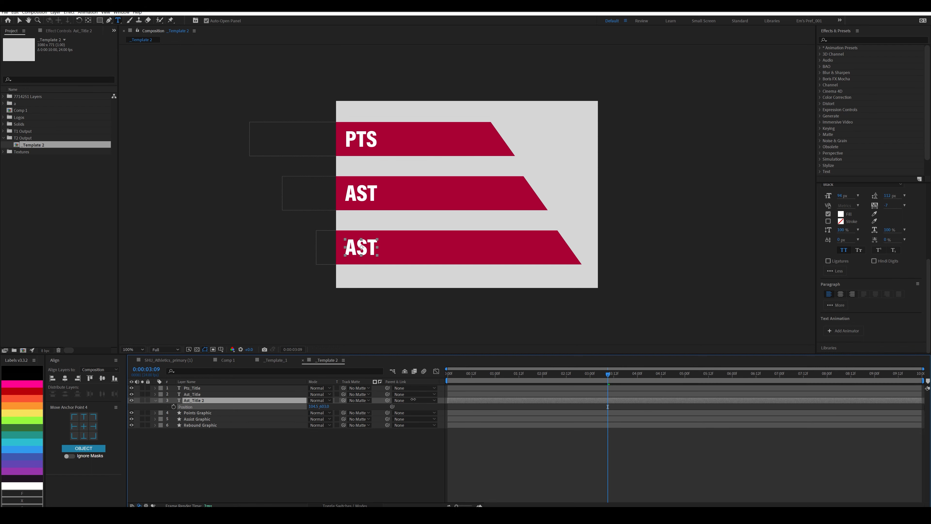
Step: Change the third bar's title text to "REB" and rename its layer "Reb_Title"
{"action": "left_click", "coordinate": [360, 247]}
{"action": "double_click", "coordinate": [361, 247]}
{"action": "type", "text": "REB"}
{"action": "left_click", "coordinate": [196, 401]}
{"action": "key", "text": "Return"}
{"action": "type", "text": "Reb_Title"}
{"action": "key", "text": "Return"}
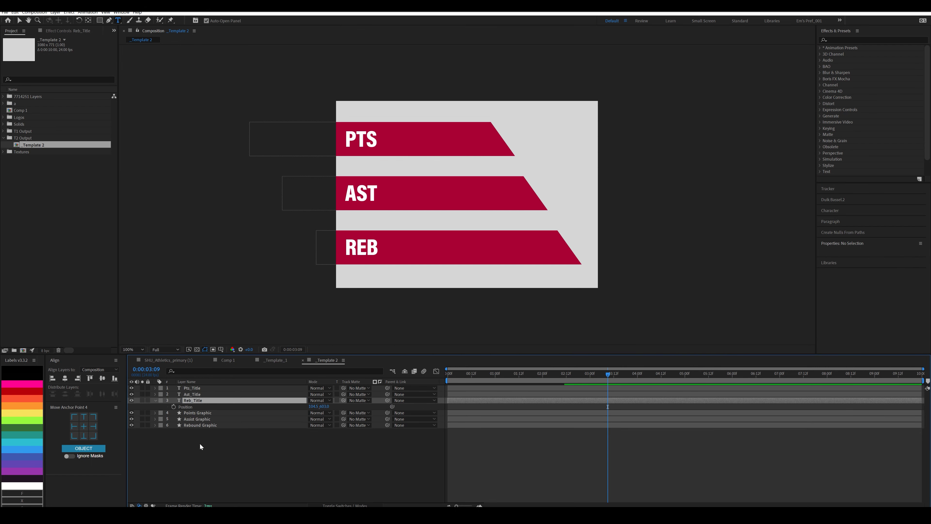
Step: Label the three bar graphic layers blue and the three title layers pink, and collapse all revealed layer properties
{"action": "left_click_drag", "start_coordinate": [199, 443], "coordinate": [192, 388]}
{"action": "left_click", "coordinate": [30, 447]}
{"action": "left_click", "coordinate": [27, 401]}
{"action": "left_click", "coordinate": [26, 384]}
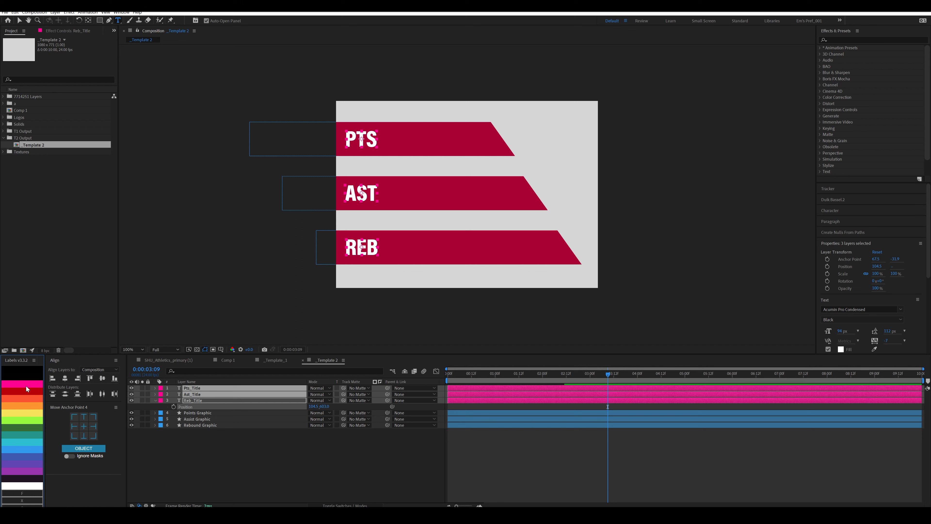
{"action": "left_click_drag", "start_coordinate": [189, 444], "coordinate": [214, 385]}
{"action": "key", "text": "u"}
{"action": "left_click", "coordinate": [240, 441]}
Step: Parent Reb_Title, Ast_Title and Pts_Title to the Rebound, Assist and Points Graphic layers respectively
{"action": "left_click", "coordinate": [249, 400]}
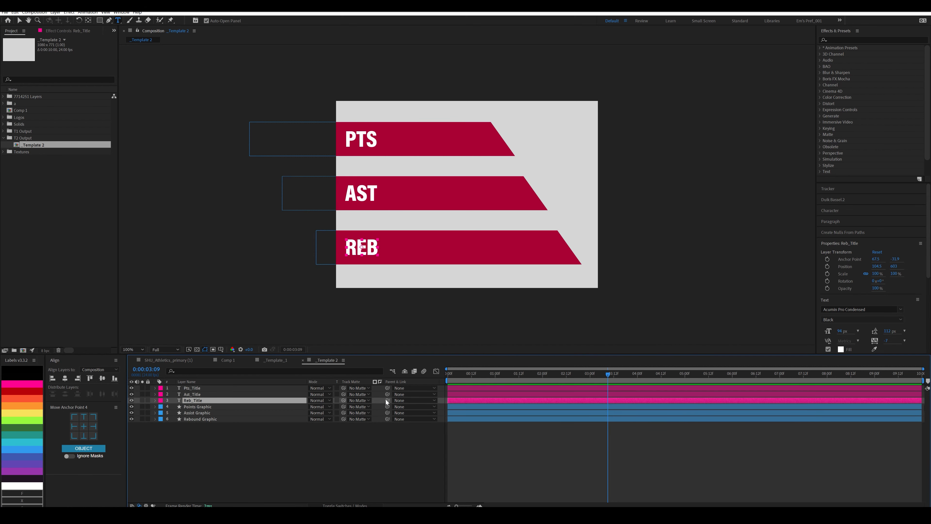
{"action": "left_click_drag", "start_coordinate": [387, 400], "coordinate": [198, 412]}
{"action": "left_click", "coordinate": [193, 394]}
{"action": "left_click", "coordinate": [193, 388]}
{"action": "left_click_drag", "start_coordinate": [387, 388], "coordinate": [211, 406]}
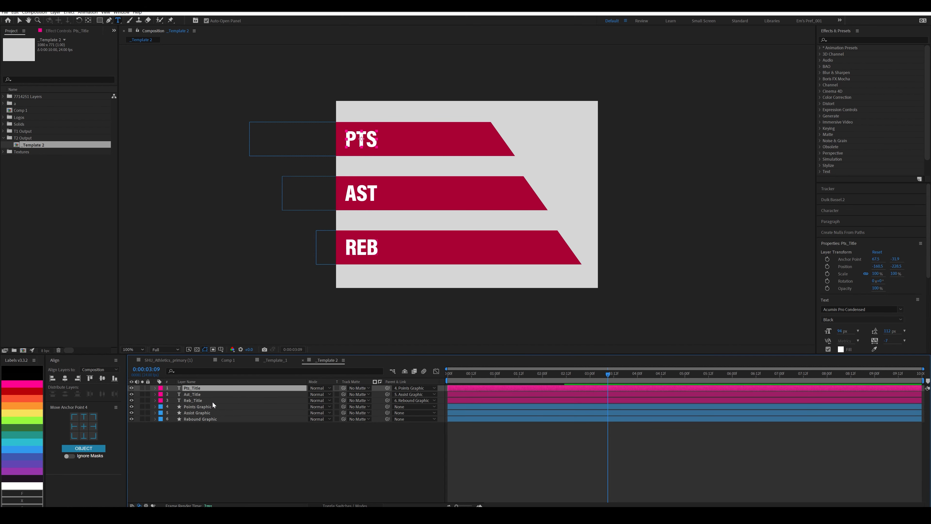
{"action": "mouse_move", "coordinate": [607, 374]}
{"action": "left_mouse_down"}
{"action": "mouse_move", "coordinate": [497, 376]}
{"action": "mouse_move", "coordinate": [596, 373]}
{"action": "left_mouse_up"}
Step: Set the text alignment to right, remove the stray empty text layer, and add the text "00" near the right end of the PTS bar
{"action": "left_click", "coordinate": [203, 453]}
{"action": "left_click", "coordinate": [470, 153]}
{"action": "scroll", "coordinate": [884, 289], "scroll_direction": "down", "scroll_amount": 4}
{"action": "left_click", "coordinate": [855, 295]}
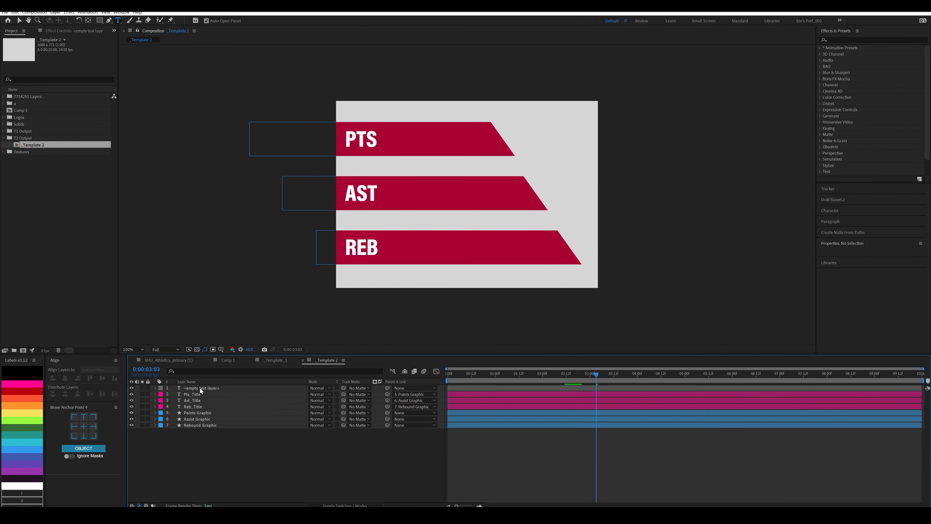
{"action": "left_click", "coordinate": [200, 388]}
{"action": "key", "text": "Delete"}
{"action": "left_click", "coordinate": [473, 152]}
{"action": "type", "text": "00"}
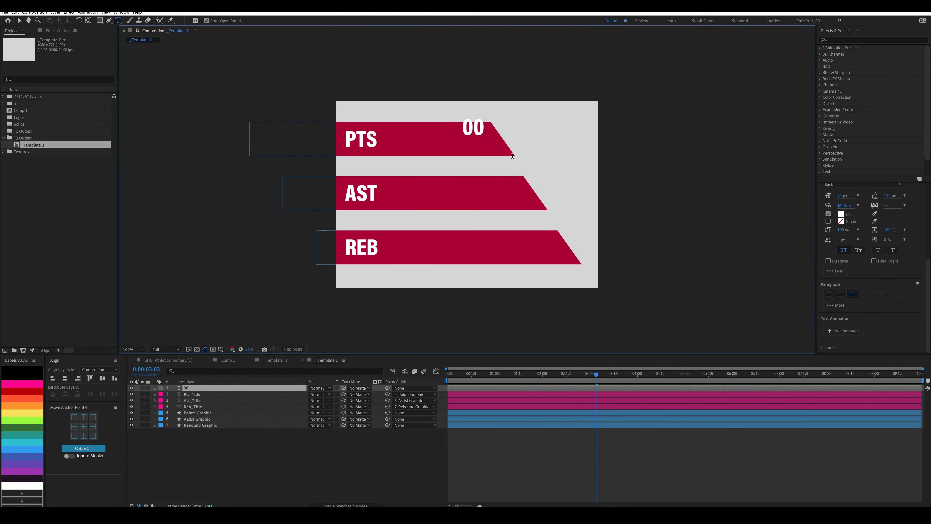
Step: Centre the "00" vertically inside the PTS bar and rename its layer "Pts"
{"action": "left_click", "coordinate": [19, 20]}
{"action": "left_click_drag", "start_coordinate": [473, 128], "coordinate": [473, 194]}
{"action": "key", "text": "ctrl+z"}
{"action": "left_click", "coordinate": [188, 388]}
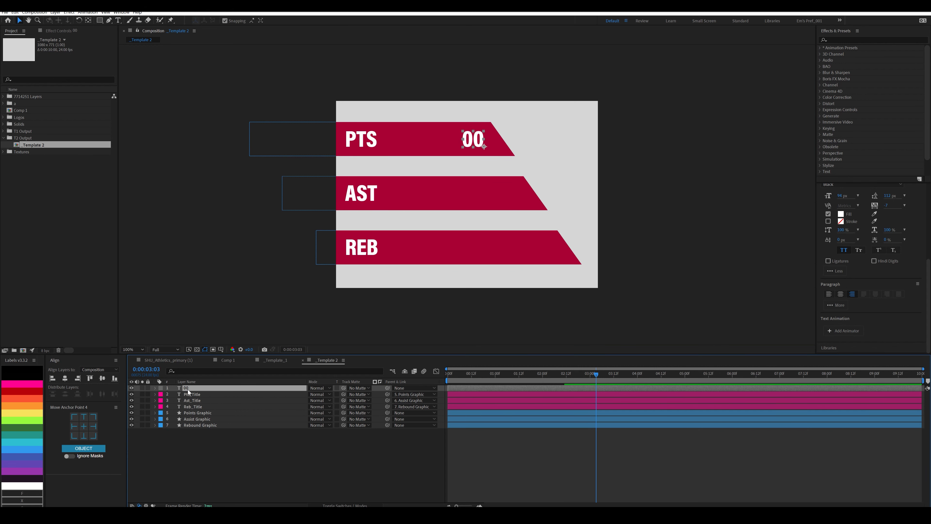
{"action": "key", "text": "Return"}
{"action": "type", "text": "Pts"}
{"action": "key", "text": "Return"}
Step: Duplicate the Pts value, move the copy down into the AST bar, and rename its layer "Ast"
{"action": "key", "text": "ctrl+d"}
{"action": "left_click_drag", "start_coordinate": [473, 141], "coordinate": [474, 194]}
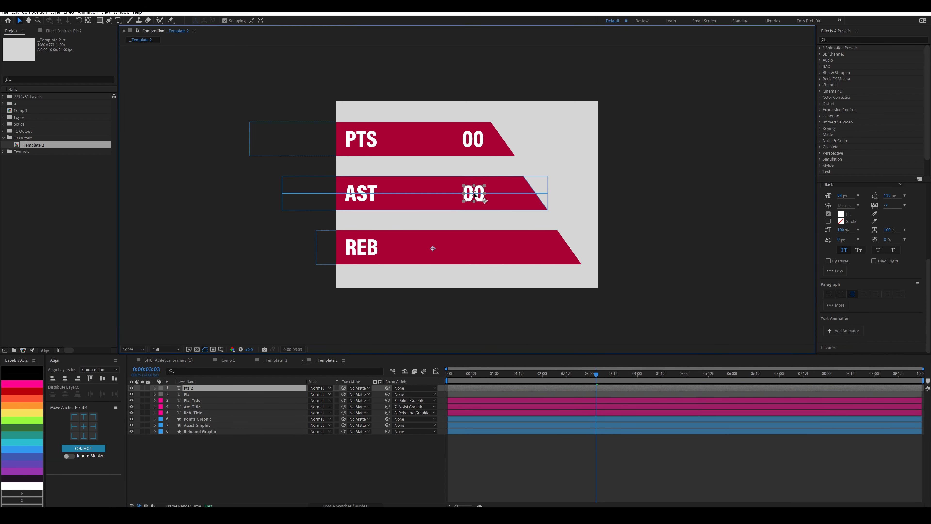
{"action": "left_click", "coordinate": [195, 390]}
{"action": "key", "text": "Return"}
{"action": "type", "text": "Ast"}
{"action": "key", "text": "Return"}
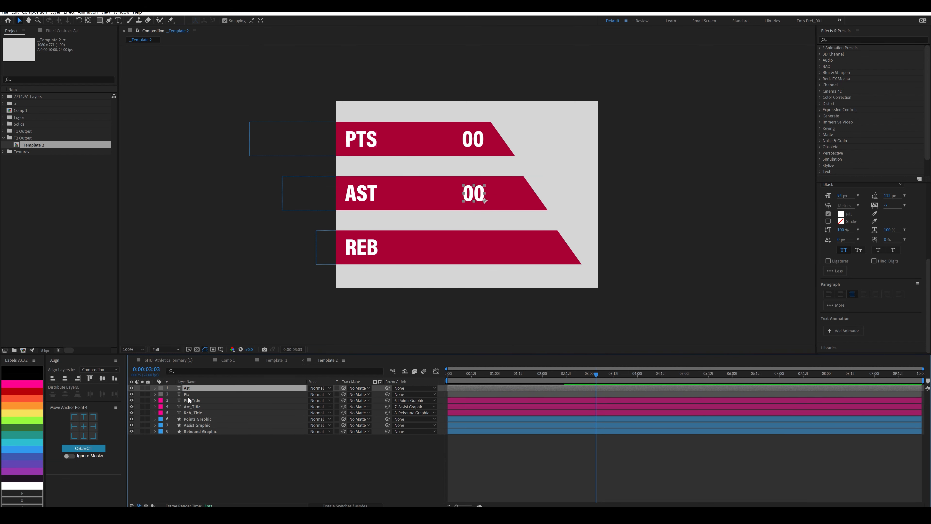
Step: Duplicate the Ast value, move the copy down into the REB bar, and rename its layer "Reb"
{"action": "key", "text": "ctrl+d"}
{"action": "left_click_drag", "start_coordinate": [473, 194], "coordinate": [475, 248]}
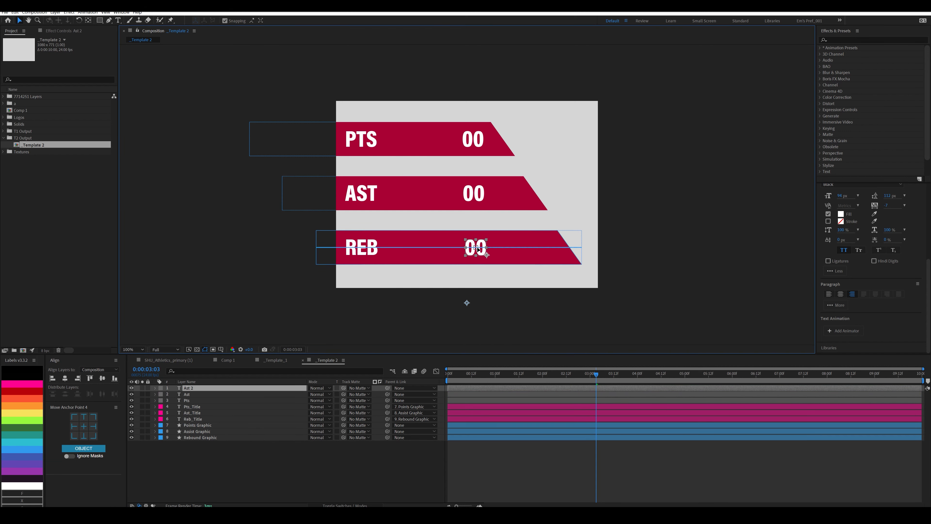
{"action": "left_click", "coordinate": [195, 389]}
{"action": "key", "text": "Return"}
{"action": "type", "text": "Reb"}
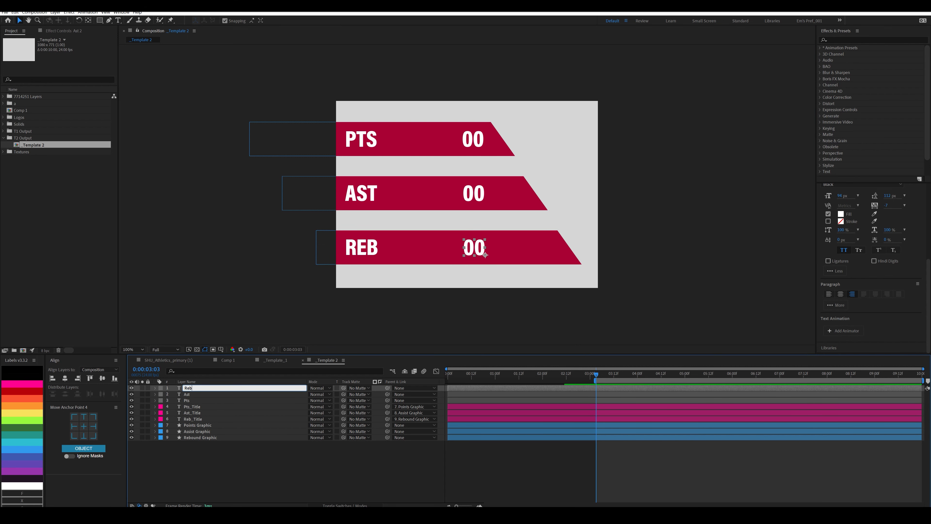
{"action": "key", "text": "Return"}
{"action": "left_click", "coordinate": [242, 468]}
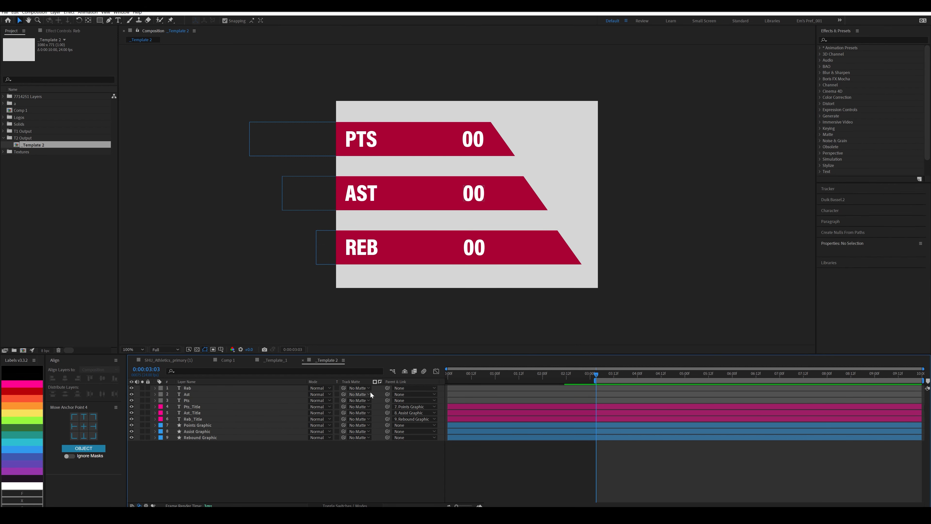
Step: Parent the Pts, Ast and Reb value layers to their matching bar graphics and stack them in the order Pts, Ast, Reb
{"action": "left_click_drag", "start_coordinate": [387, 388], "coordinate": [205, 431]}
{"action": "left_click_drag", "start_coordinate": [387, 400], "coordinate": [195, 386]}
{"action": "left_click", "coordinate": [190, 394]}
{"action": "left_click", "coordinate": [190, 388]}
{"action": "left_click_drag", "start_coordinate": [197, 399], "coordinate": [197, 392]}
Step: Label the Pts, Ast and Reb value layers yellow
{"action": "left_click", "coordinate": [195, 400]}
{"action": "left_click", "coordinate": [191, 388], "text": "shift"}
{"action": "left_click", "coordinate": [21, 413]}
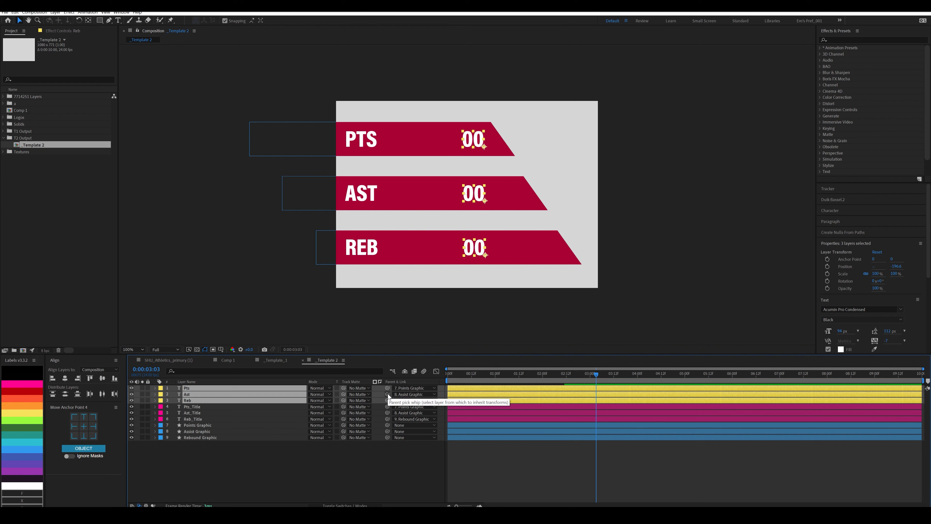
{"action": "left_click_drag", "start_coordinate": [453, 377], "coordinate": [577, 359]}
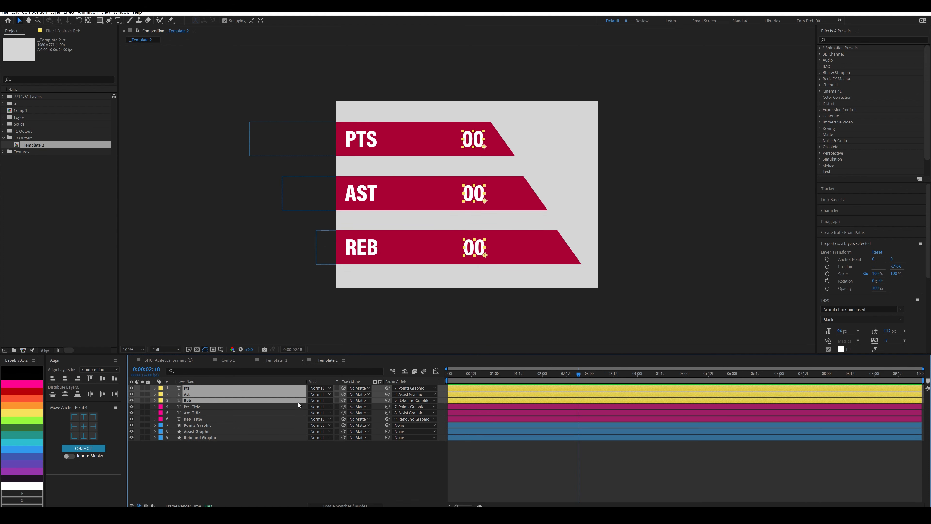
Step: Switch to Excel to compare the value layer names with the SHUMBStats column headers, and return to After Effects
{"action": "left_click", "coordinate": [199, 418]}
{"action": "left_click", "coordinate": [187, 388]}
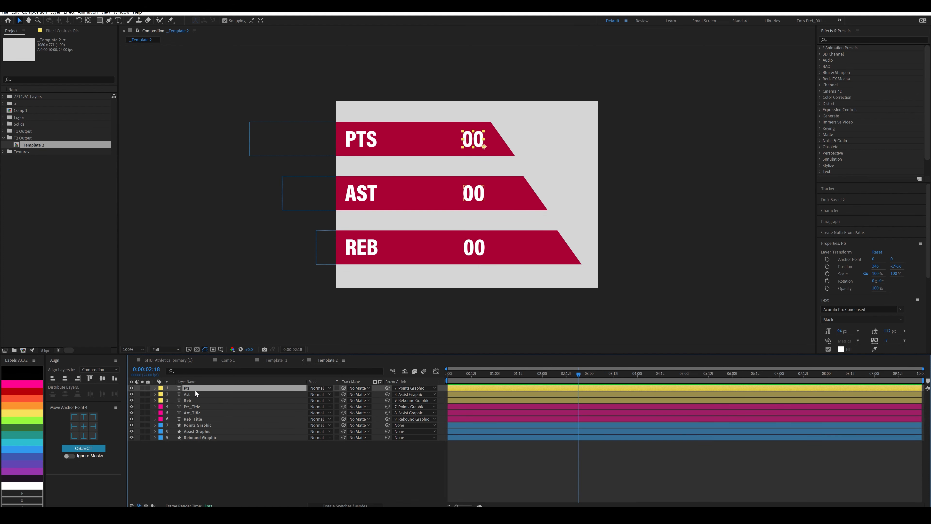
{"action": "key", "text": "alt+Tab"}
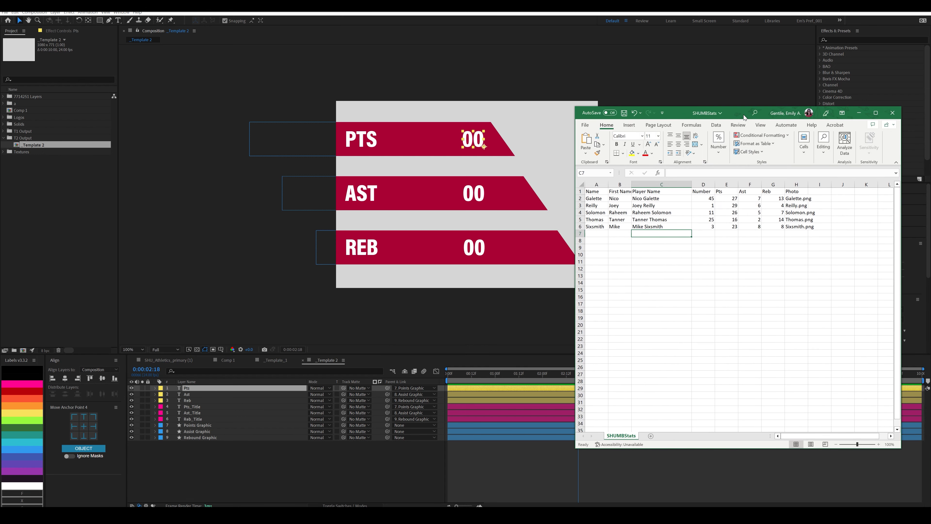
{"action": "key", "text": "alt+Tab"}
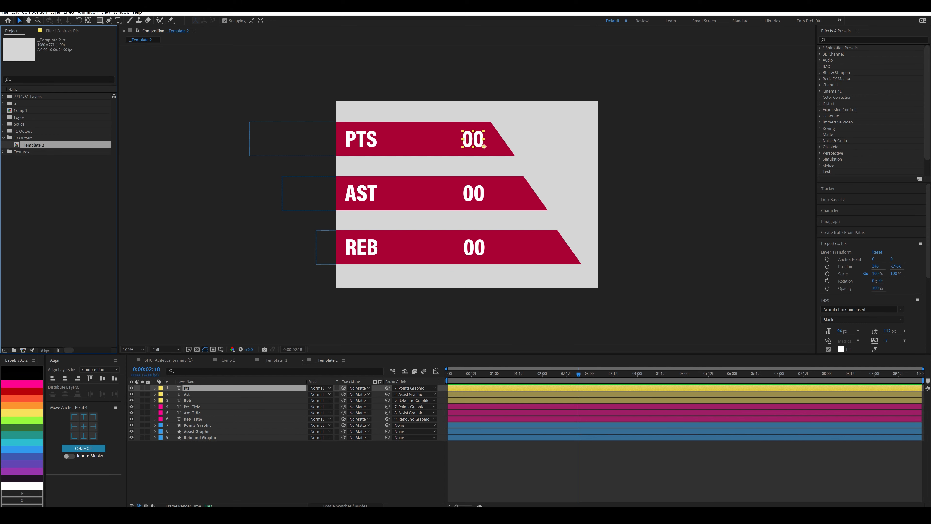
Step: Run the Batch It up script with CSV path D:\_TUT\Script Tutorial\SHUMBStats.csv and photo folder "a", and dismiss its alerts
{"action": "left_click", "coordinate": [5, 11]}
{"action": "mouse_move", "coordinate": [33, 193]}
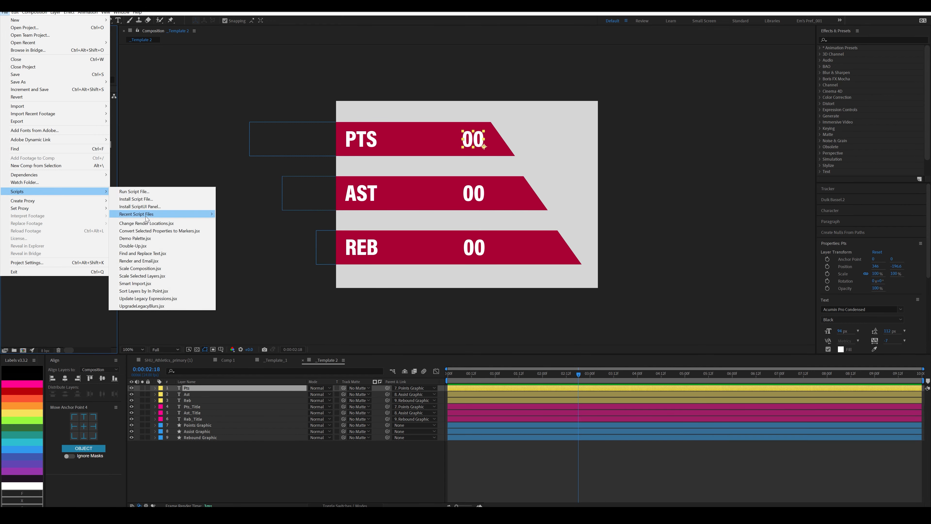
{"action": "mouse_move", "coordinate": [154, 214]}
{"action": "left_click", "coordinate": [271, 215]}
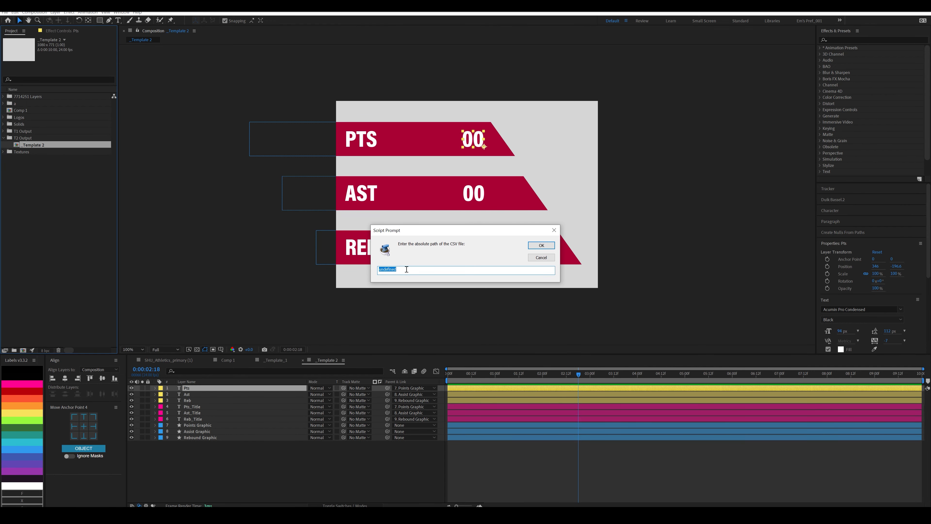
{"action": "type", "text": "\"D:\\_TUT\\Script Tutorial\\SHUMBStats.csv\""}
{"action": "left_click", "coordinate": [540, 245]}
{"action": "type", "text": "a"}
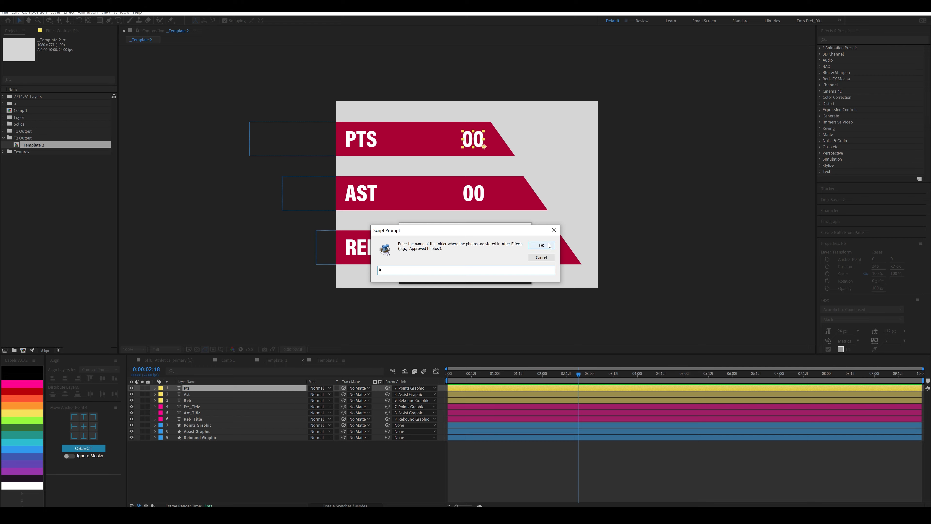
{"action": "left_click", "coordinate": [541, 245]}
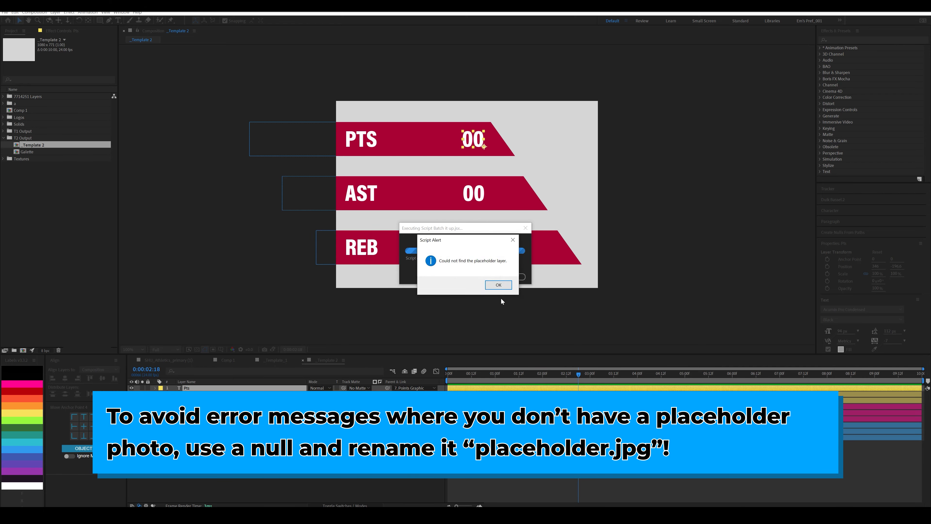
{"action": "left_click", "coordinate": [498, 285]}
{"action": "left_click", "coordinate": [497, 285]}
{"action": "left_click", "coordinate": [496, 286]}
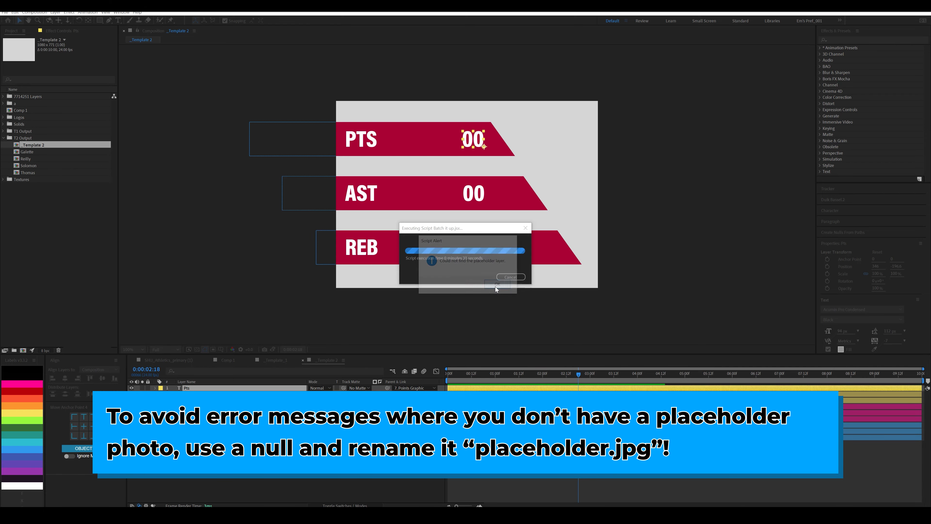
{"action": "left_click", "coordinate": [495, 287]}
{"action": "left_click", "coordinate": [530, 267]}
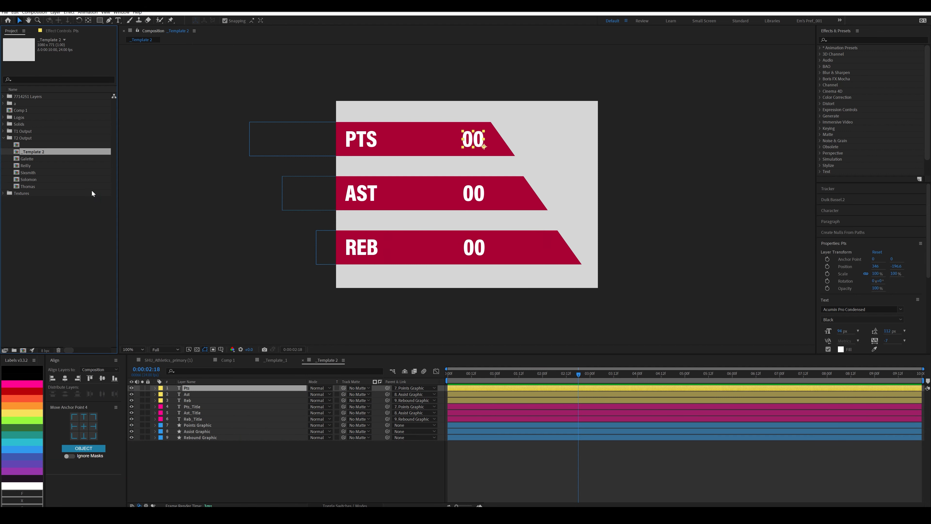
Step: Delete the composition with the blank name from the T2 Output folder
{"action": "left_click", "coordinate": [35, 144]}
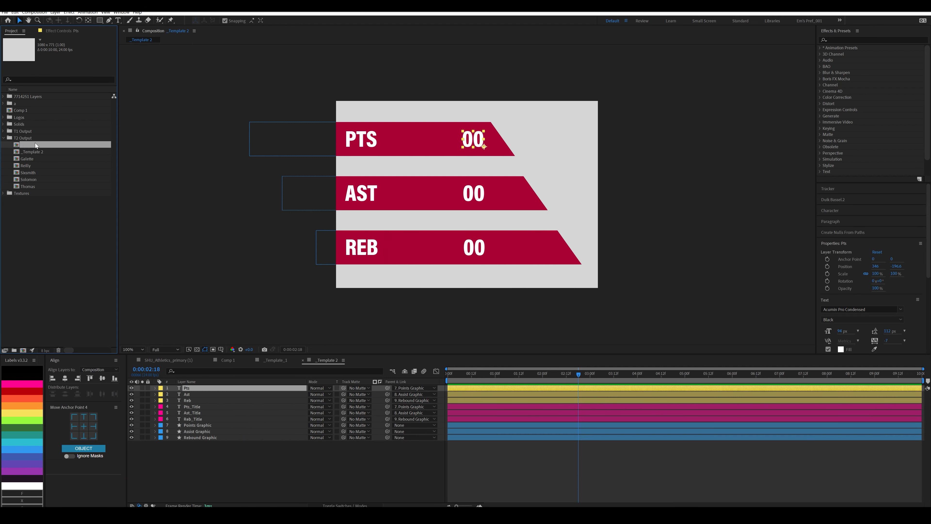
{"action": "key", "text": "Delete"}
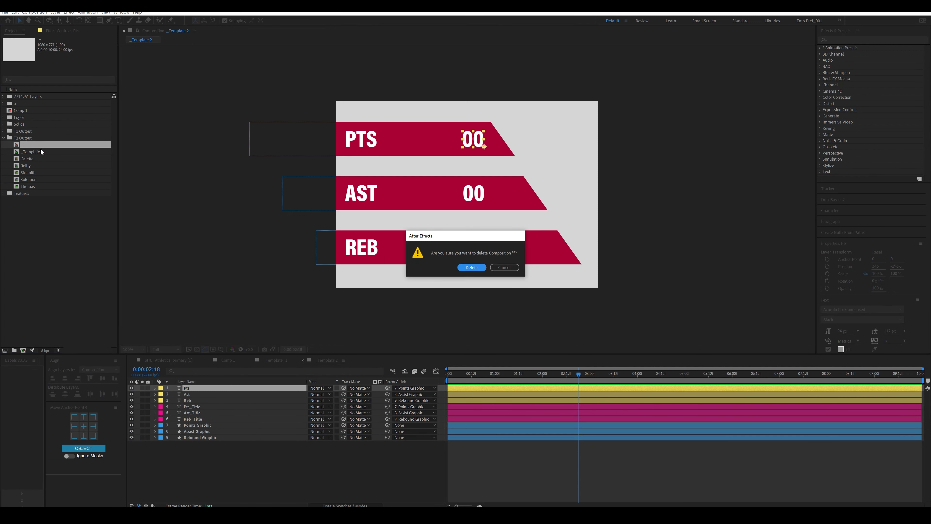
{"action": "left_click", "coordinate": [471, 267]}
Step: Preview the stat-bar animation and values in generated player compositions, and return to _Template 2
{"action": "left_click_drag", "start_coordinate": [477, 375], "coordinate": [590, 374]}
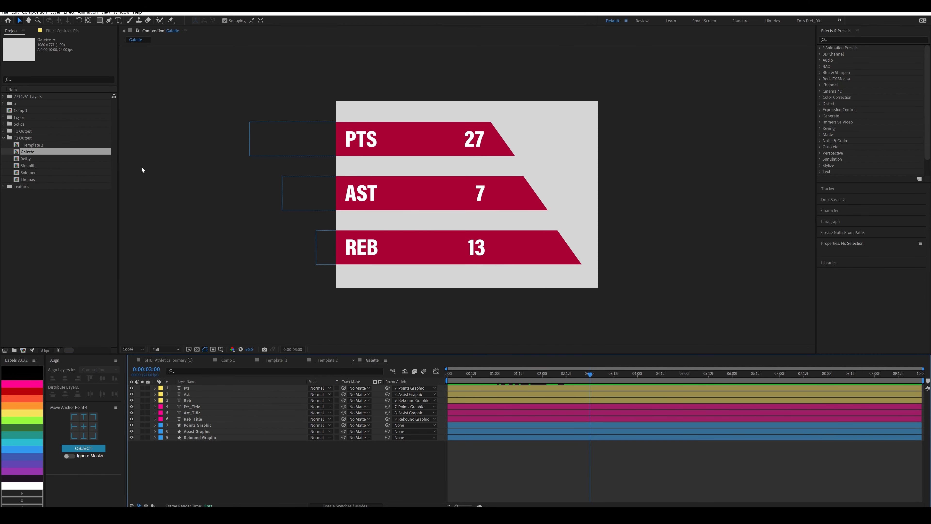
{"action": "left_click", "coordinate": [28, 165]}
{"action": "left_click_drag", "start_coordinate": [531, 374], "coordinate": [567, 374]}
{"action": "left_click", "coordinate": [353, 360]}
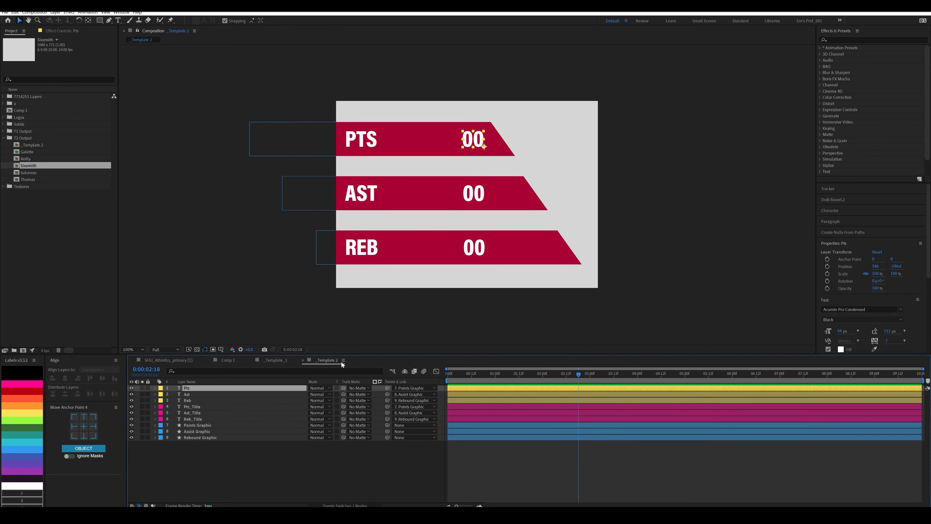
{"action": "left_click", "coordinate": [31, 179]}
Step: Delete all the generated player compositions from the T2 Output folder, keeping _Template 2
{"action": "left_click", "coordinate": [41, 152]}
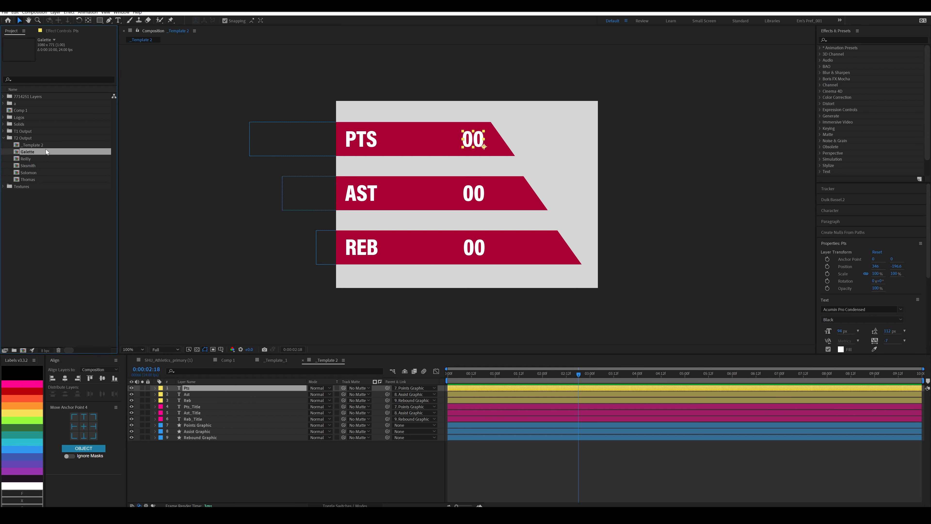
{"action": "left_click", "coordinate": [35, 178], "text": "shift"}
{"action": "key", "text": "Delete"}
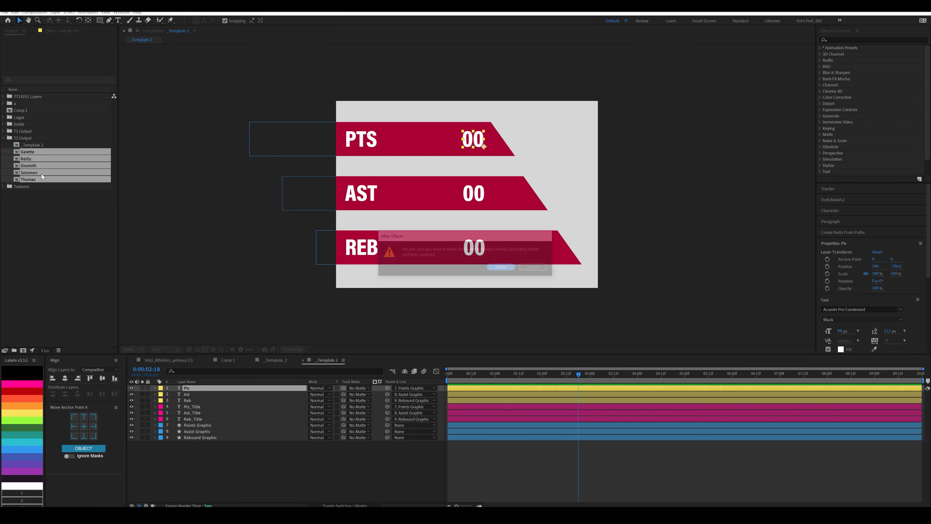
{"action": "key", "text": "Return"}
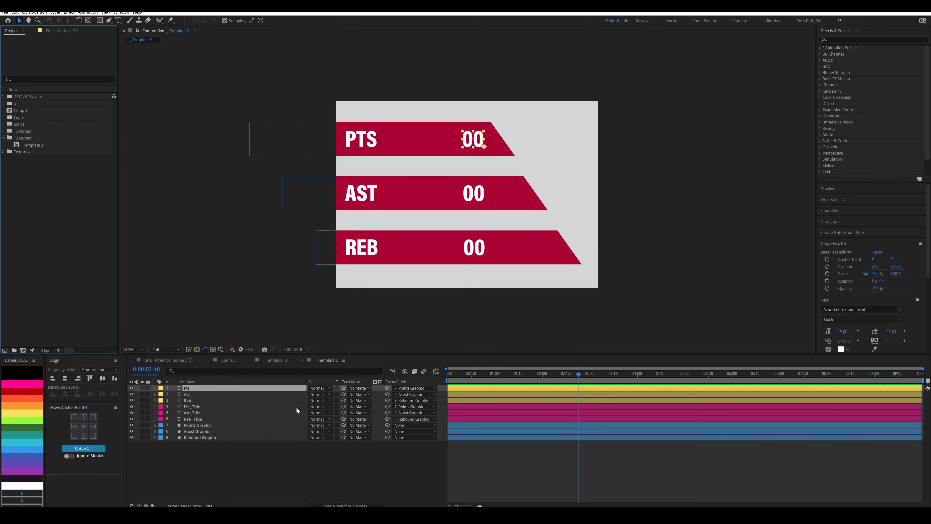
Step: Add a null object to _Template 2 and rename it "placeholder.jpg"
{"action": "right_click", "coordinate": [194, 468]}
{"action": "mouse_move", "coordinate": [232, 392]}
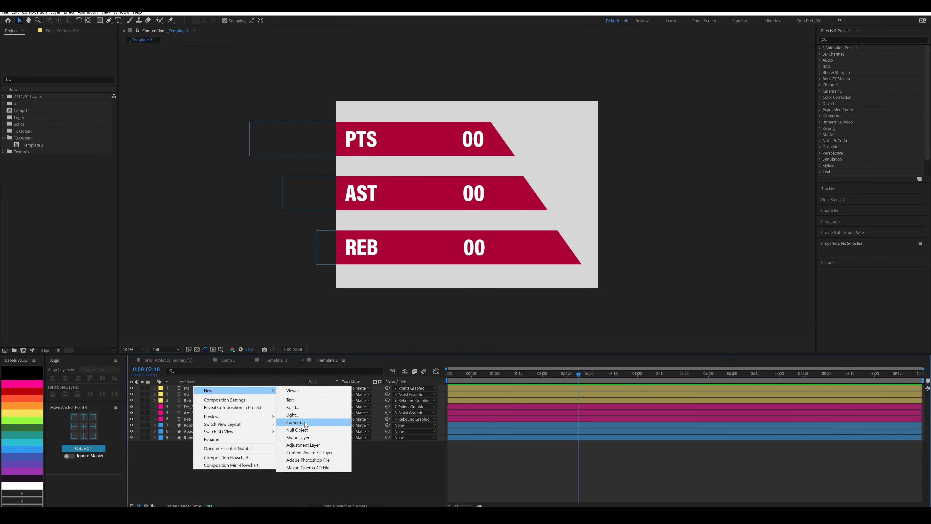
{"action": "left_click", "coordinate": [299, 429]}
{"action": "key", "text": "Return"}
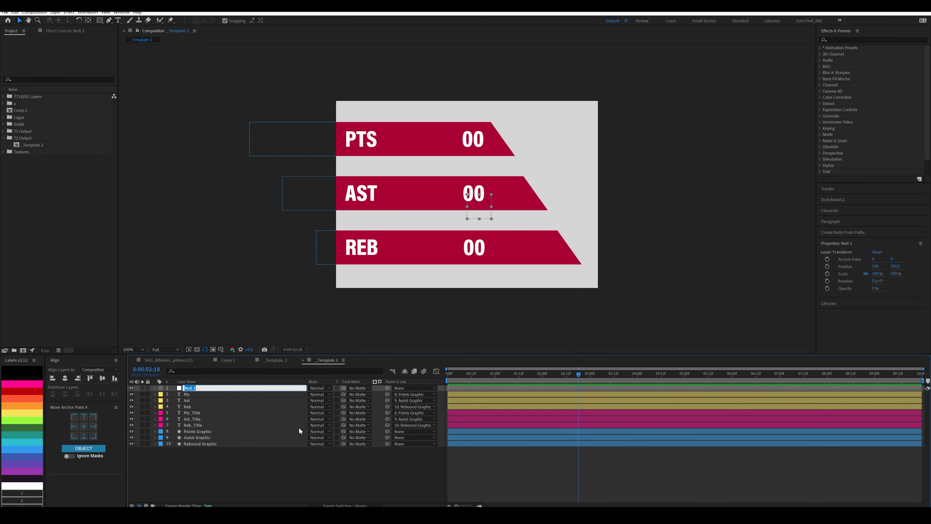
{"action": "type", "text": "PLACEHOLD"}
{"action": "key", "text": "ctrl+a"}
{"action": "type", "text": "place"}
{"action": "key", "text": "Return"}
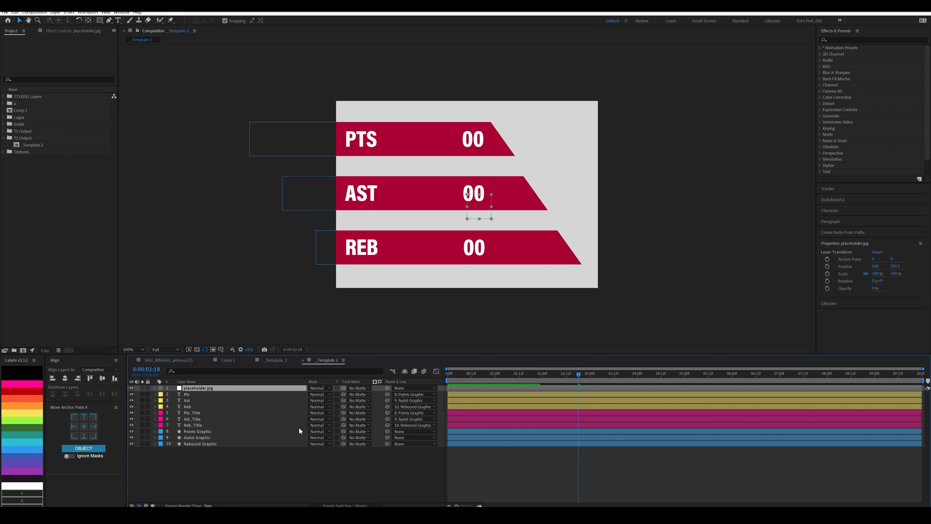
{"action": "left_click", "coordinate": [198, 287]}
Step: Rerun the Batch It up script on _Template 2 with D:\_TUT\Script Tutorial\SHUMBStats.csv and photo folder "a"
{"action": "left_click", "coordinate": [7, 13]}
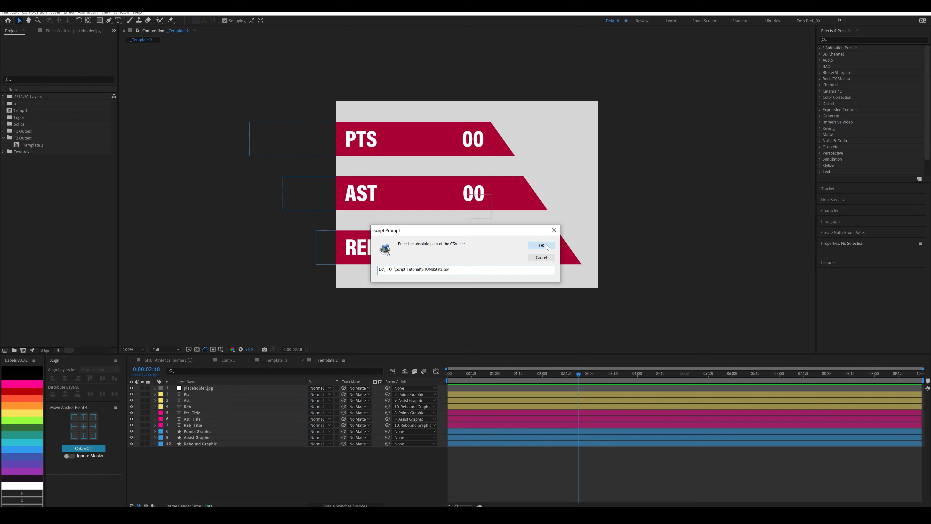
{"action": "left_click", "coordinate": [544, 246]}
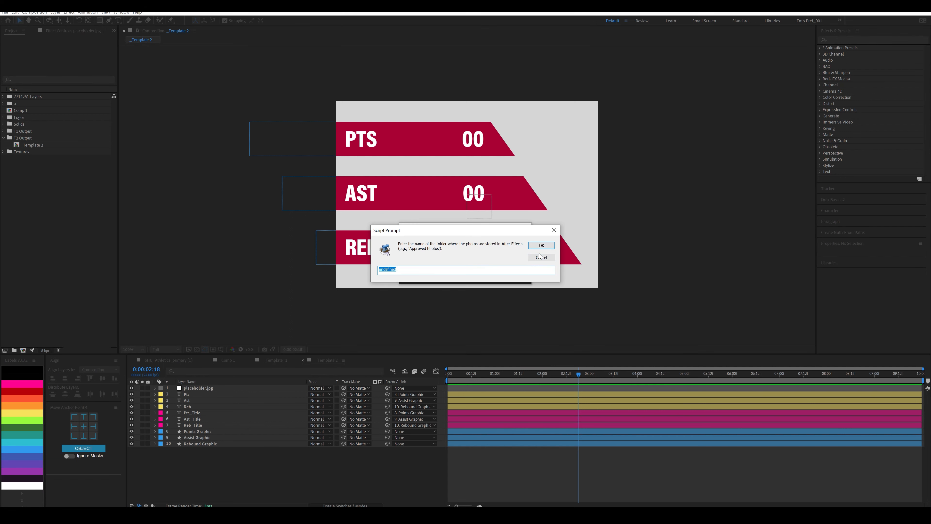
{"action": "type", "text": "a"}
{"action": "left_click", "coordinate": [545, 246]}
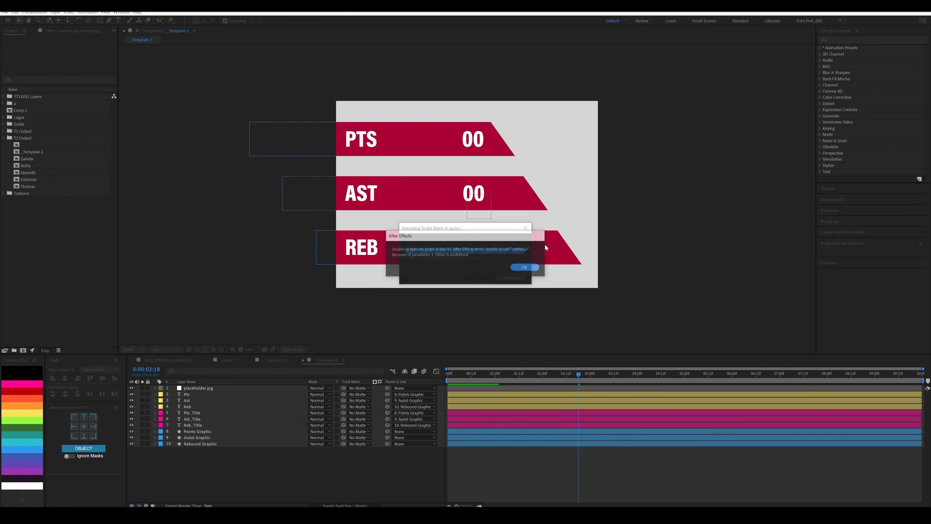
Step: Dismiss the script error and delete the unnamed composition from the T2 Output folder
{"action": "left_click", "coordinate": [525, 267]}
{"action": "left_click", "coordinate": [32, 145]}
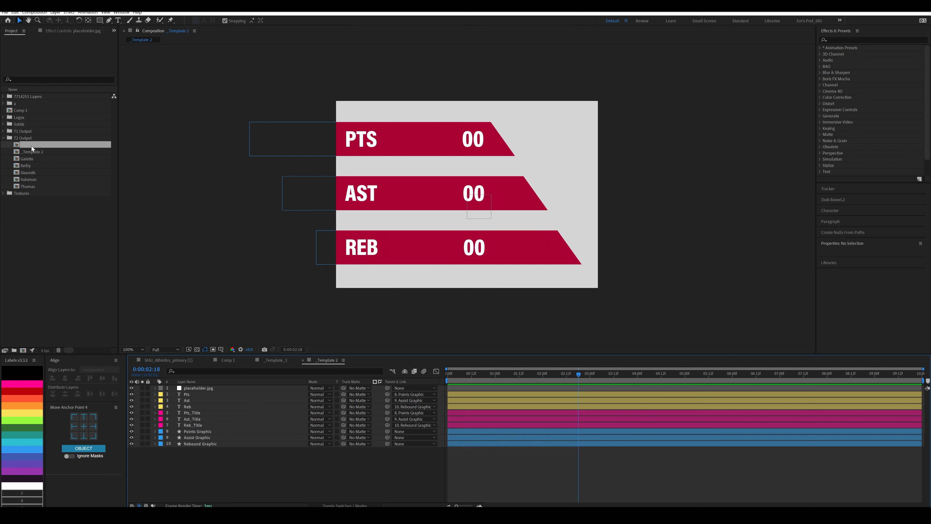
{"action": "key", "text": "Delete"}
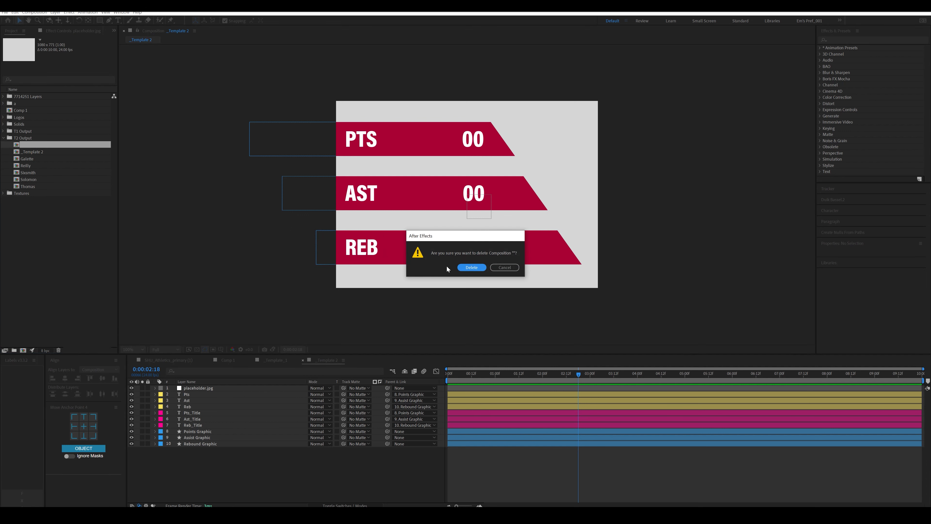
{"action": "left_click", "coordinate": [473, 268]}
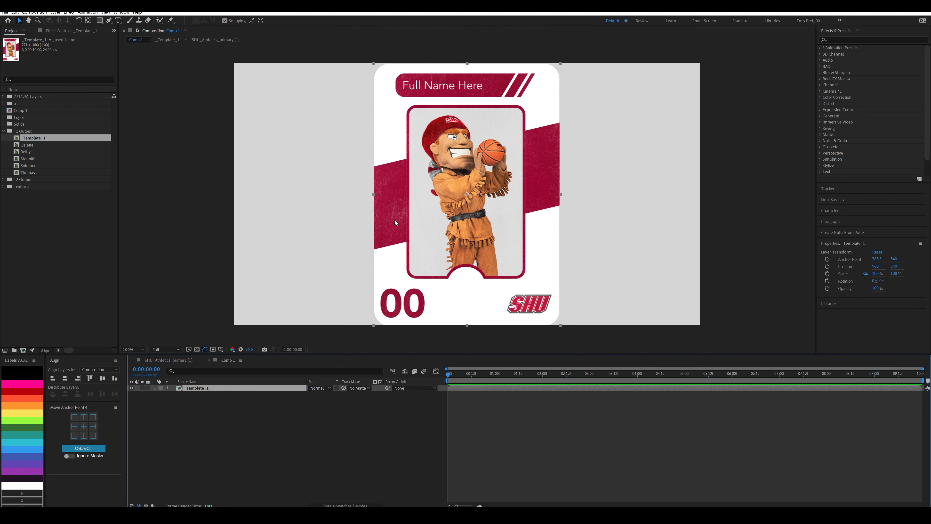
Step: Scale the _Template_1 layer in Comp 1 down to 59% and show the layer switches
{"action": "key", "text": "s"}
{"action": "left_click_drag", "start_coordinate": [332, 393], "coordinate": [317, 395]}
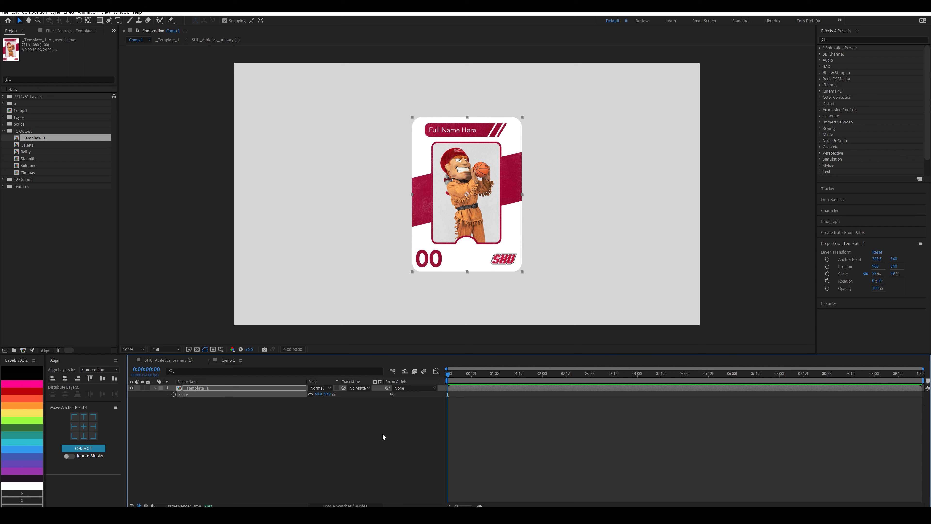
{"action": "left_click", "coordinate": [344, 505]}
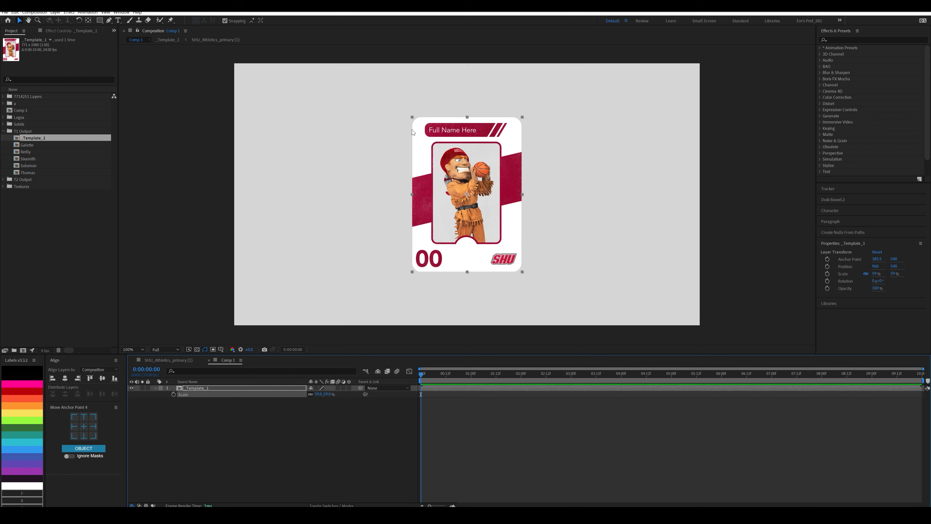
Step: Duplicate the _Template_1 composition outside the T1 Output folder and rename the copy BACK
{"action": "mouse_move", "coordinate": [36, 138]}
{"action": "left_mouse_down"}
{"action": "mouse_move", "coordinate": [21, 354]}
{"action": "mouse_move", "coordinate": [47, 254]}
{"action": "mouse_move", "coordinate": [35, 136]}
{"action": "left_mouse_up"}
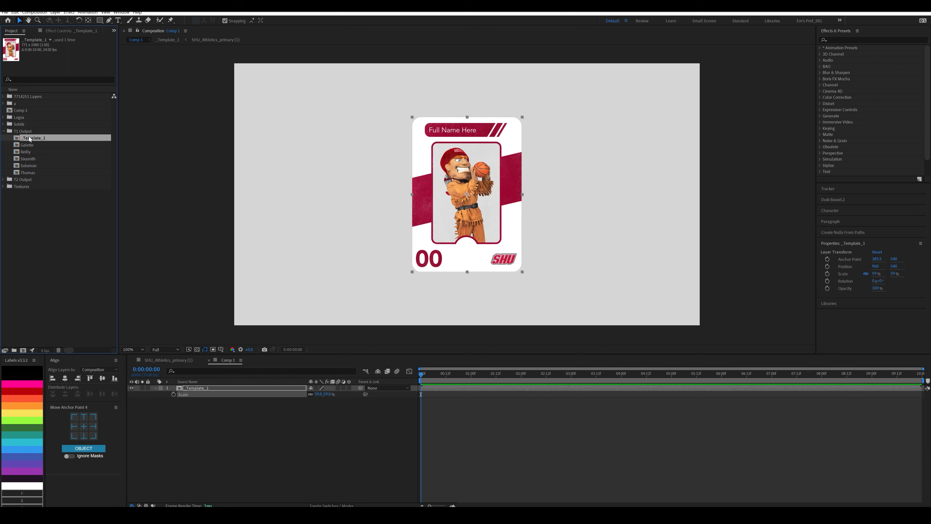
{"action": "key", "text": "ctrl+d"}
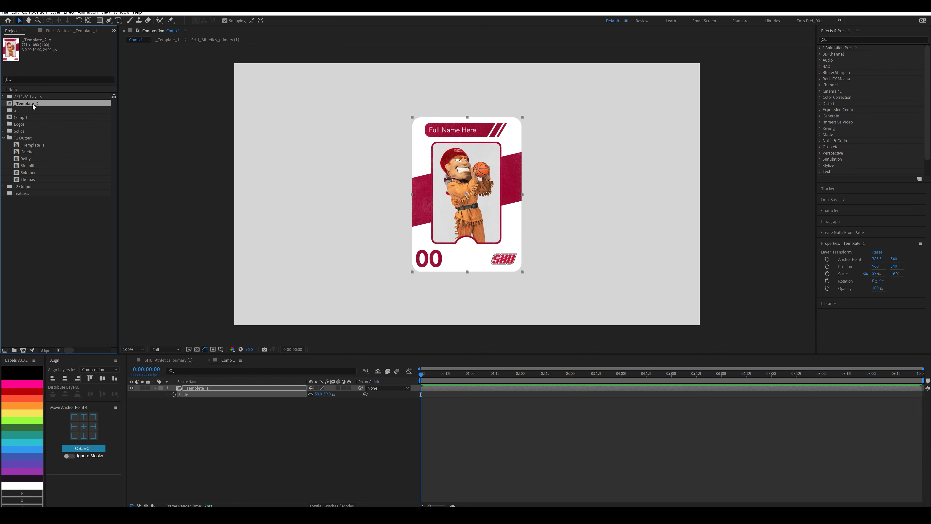
{"action": "key", "text": "Return"}
{"action": "type", "text": "BACK"}
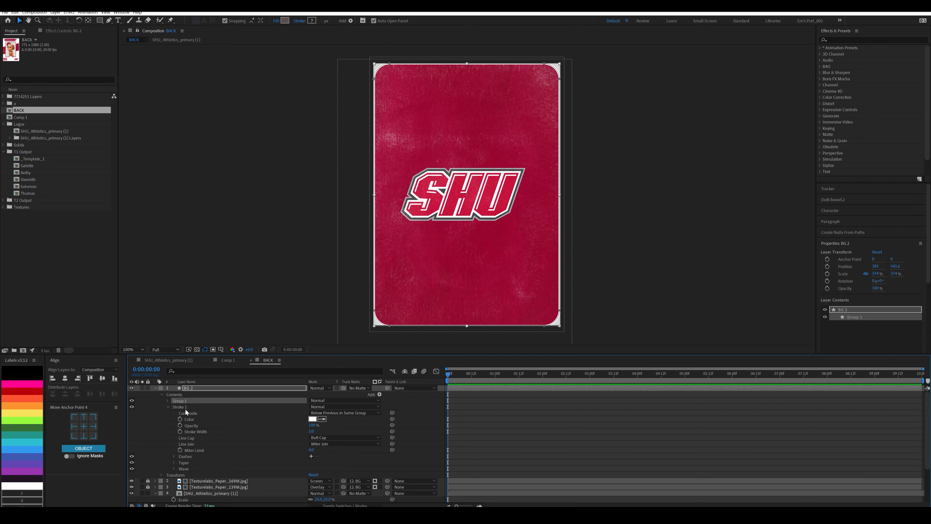
Step: Inset BG 2's thickened white stroke with Offset Paths and duplicate the layer as a second, inner border on the card back
{"action": "left_click", "coordinate": [219, 407]}
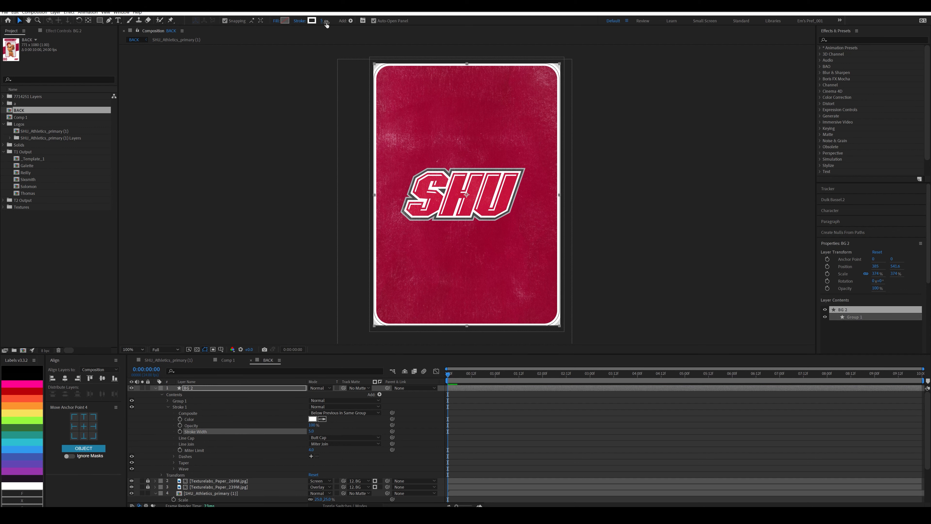
{"action": "left_click", "coordinate": [379, 394]}
{"action": "left_click", "coordinate": [328, 327]}
{"action": "left_click_drag", "start_coordinate": [312, 412], "coordinate": [300, 409]}
{"action": "left_click_drag", "start_coordinate": [322, 20], "coordinate": [314, 20]}
{"action": "left_click", "coordinate": [168, 407]}
{"action": "left_click", "coordinate": [180, 413]}
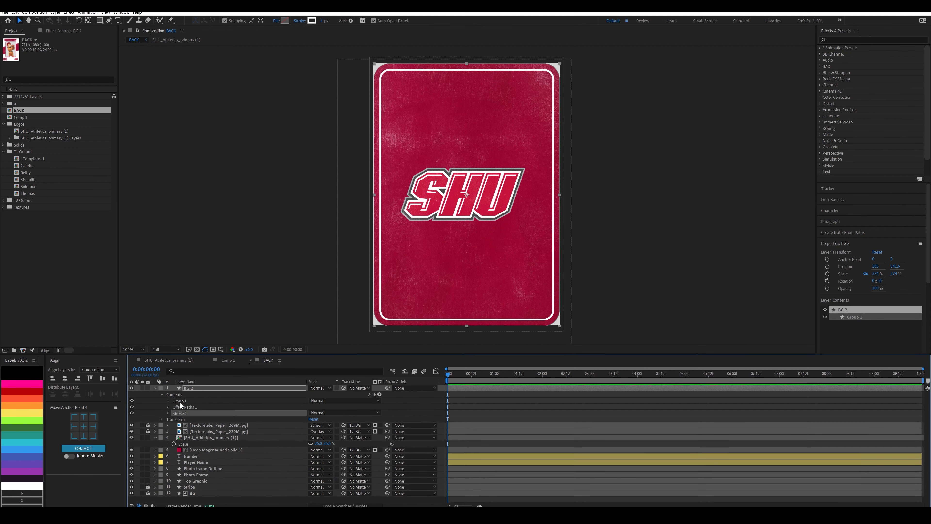
{"action": "left_click", "coordinate": [188, 387]}
{"action": "key", "text": "ctrl+d"}
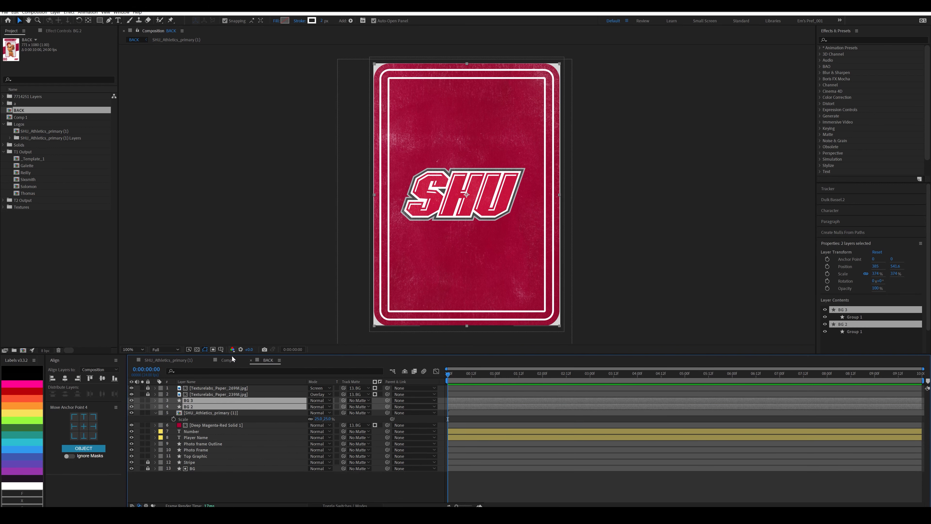
Step: Place BACK beneath _Template_1 in Comp 1 as 3D layers, parent _Template_1 to BACK, and scale BACK to 73%
{"action": "left_click", "coordinate": [231, 360]}
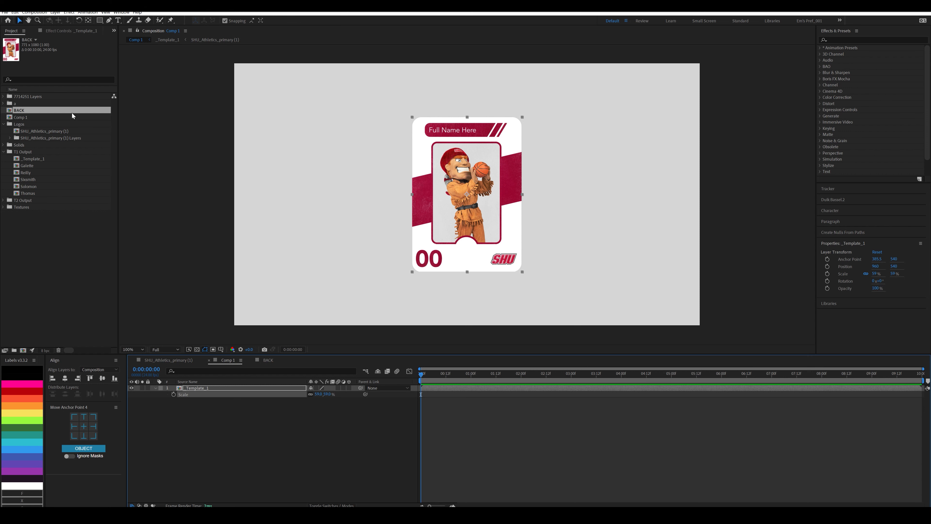
{"action": "left_click_drag", "start_coordinate": [72, 116], "coordinate": [199, 388]}
{"action": "left_click_drag", "start_coordinate": [349, 388], "coordinate": [191, 395]}
{"action": "left_click", "coordinate": [204, 394]}
{"action": "key", "text": "r"}
{"action": "key", "text": "ctrl+z"}
{"action": "left_click", "coordinate": [191, 394]}
{"action": "key", "text": "s"}
{"action": "left_click_drag", "start_coordinate": [319, 402], "coordinate": [309, 401]}
Step: Keyframe BACK's position to slide in from X -320 at 0:00 to the frame's centre at one second
{"action": "left_click", "coordinate": [197, 395]}
{"action": "key", "text": "p"}
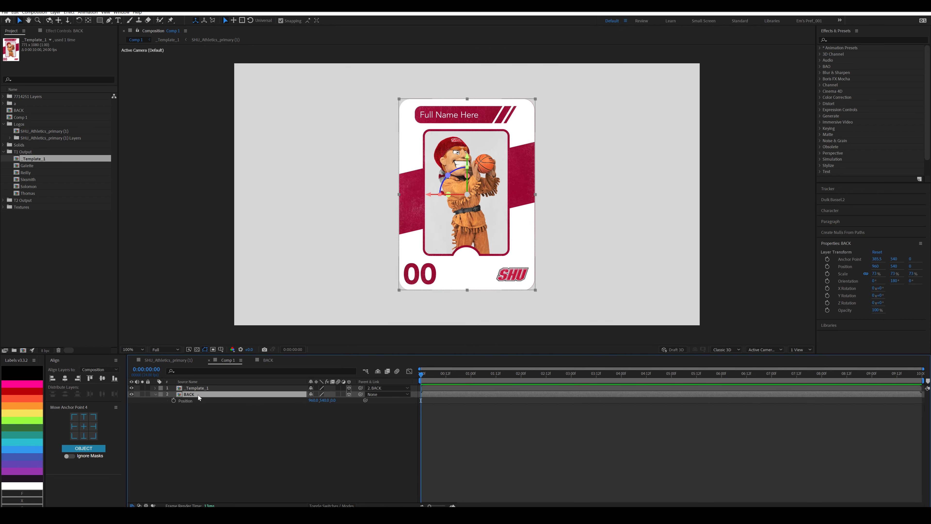
{"action": "left_click", "coordinate": [173, 400]}
{"action": "left_click_drag", "start_coordinate": [467, 377], "coordinate": [471, 378]}
{"action": "left_click", "coordinate": [137, 400]}
{"action": "left_click", "coordinate": [131, 400]}
{"action": "left_click_drag", "start_coordinate": [312, 400], "coordinate": [264, 400]}
{"action": "left_click_drag", "start_coordinate": [476, 408], "coordinate": [405, 399]}
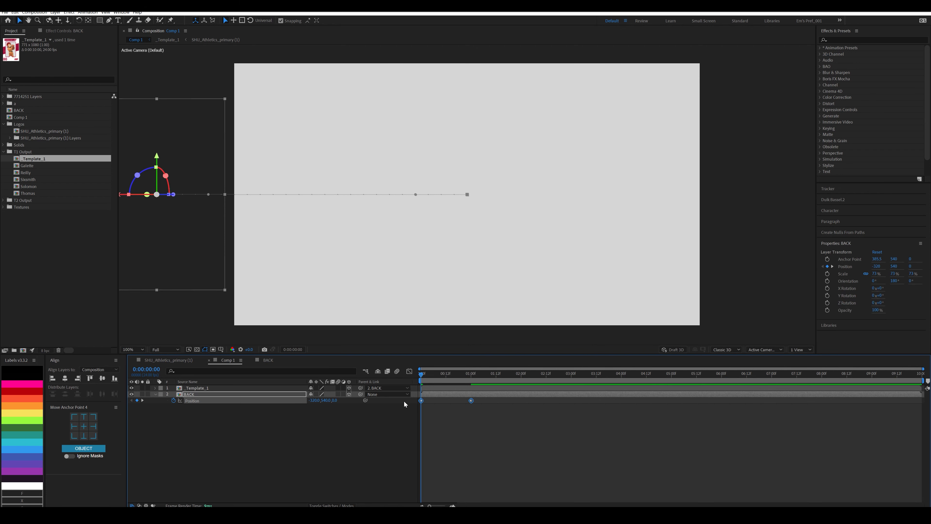
Step: Apply Easy Ease to BACK's position keyframes, shape the speed curve for a fast start and preview the slide-in
{"action": "key", "text": "F9"}
{"action": "key", "text": "space"}
{"action": "key", "text": "space"}
{"action": "left_click", "coordinate": [409, 371]}
{"action": "left_click_drag", "start_coordinate": [455, 484], "coordinate": [434, 488]}
{"action": "key", "text": "space"}
{"action": "key", "text": "space"}
{"action": "left_click", "coordinate": [408, 371]}
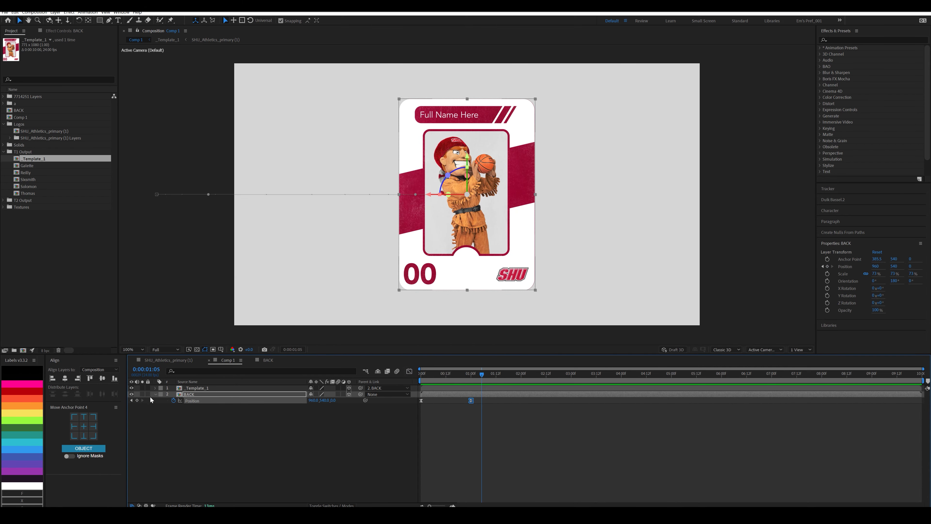
Step: Reveal BACK's rotation properties and test turning the card about its vertical axis
{"action": "left_click", "coordinate": [131, 400]}
{"action": "left_click", "coordinate": [190, 395]}
{"action": "key", "text": "r"}
{"action": "left_click_drag", "start_coordinate": [322, 400], "coordinate": [386, 398]}
{"action": "key", "text": "ctrl+z"}
Step: Separate _Template_1 from BACK by setting its Z position to 1, and test the card's rotation
{"action": "left_click", "coordinate": [222, 387]}
{"action": "key", "text": "p"}
{"action": "left_click", "coordinate": [332, 394]}
{"action": "type", "text": "1"}
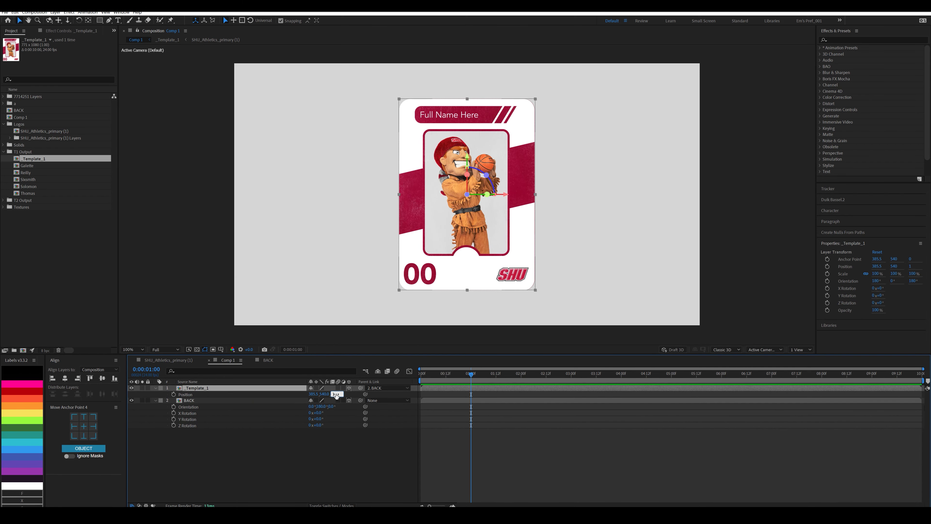
{"action": "key", "text": "Return"}
{"action": "left_click_drag", "start_coordinate": [318, 407], "coordinate": [321, 408]}
{"action": "key", "text": "ctrl+z"}
Step: Keyframe BACK's Y orientation to flip the card to 180° by about one second, apply Easy Ease and preview
{"action": "left_click_drag", "start_coordinate": [472, 376], "coordinate": [448, 374]}
{"action": "left_click", "coordinate": [174, 406]}
{"action": "left_click", "coordinate": [319, 406]}
{"action": "type", "text": "180"}
{"action": "key", "text": "Return"}
{"action": "key", "text": "F9"}
{"action": "key", "text": "space"}
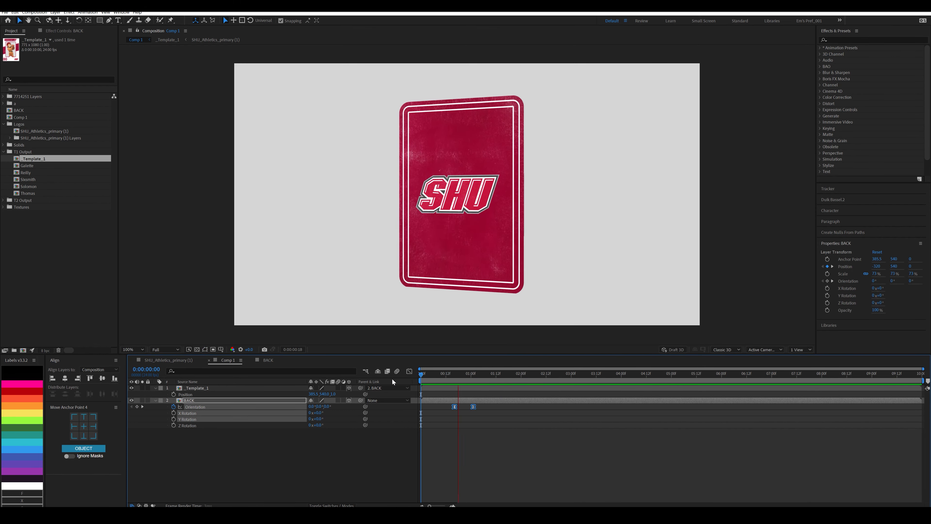
Step: Check the flip's speed graph, widen the spacing of BACK's orientation keyframes and preview the card animation
{"action": "left_click", "coordinate": [408, 371]}
{"action": "left_click", "coordinate": [421, 377]}
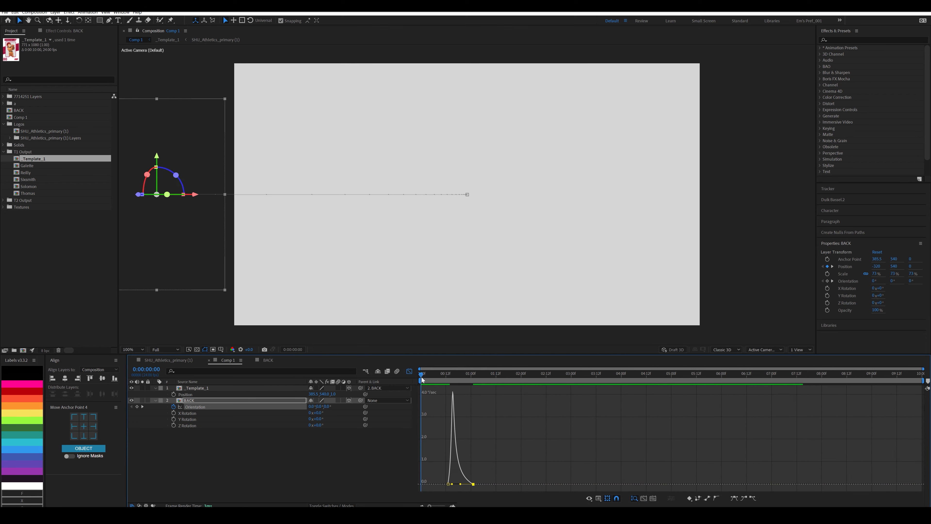
{"action": "key", "text": "space"}
{"action": "left_click_drag", "start_coordinate": [435, 373], "coordinate": [473, 373]}
{"action": "left_click", "coordinate": [409, 370]}
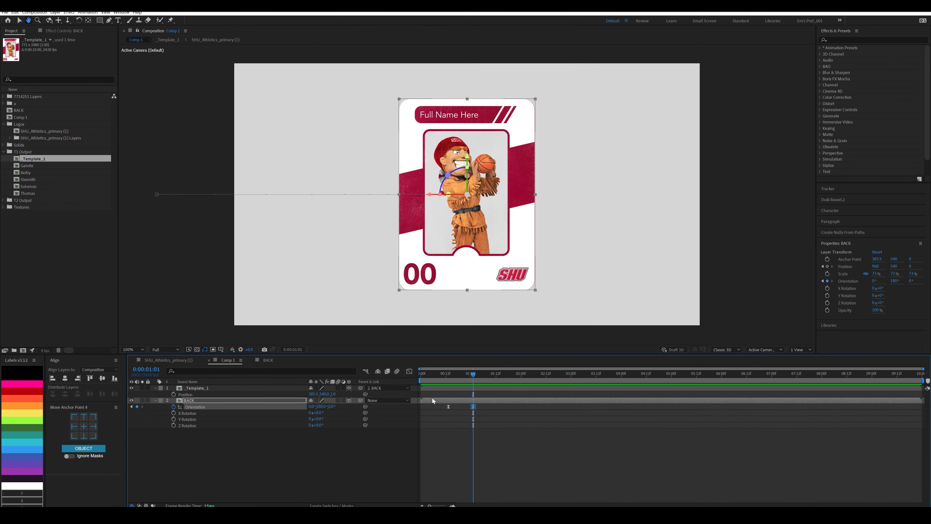
{"action": "left_click_drag", "start_coordinate": [448, 406], "coordinate": [441, 406]}
{"action": "left_click", "coordinate": [421, 375]}
{"action": "key", "text": "space"}
{"action": "key", "text": "space"}
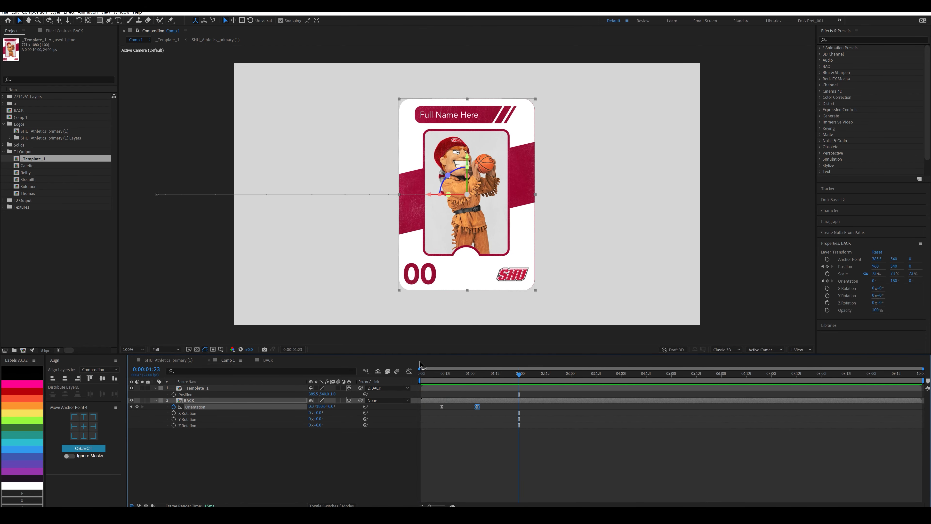
Step: Set BACK's X position to 704 at the one-second keyframe
{"action": "key", "text": "j"}
{"action": "left_click", "coordinate": [193, 400]}
{"action": "key", "text": "p"}
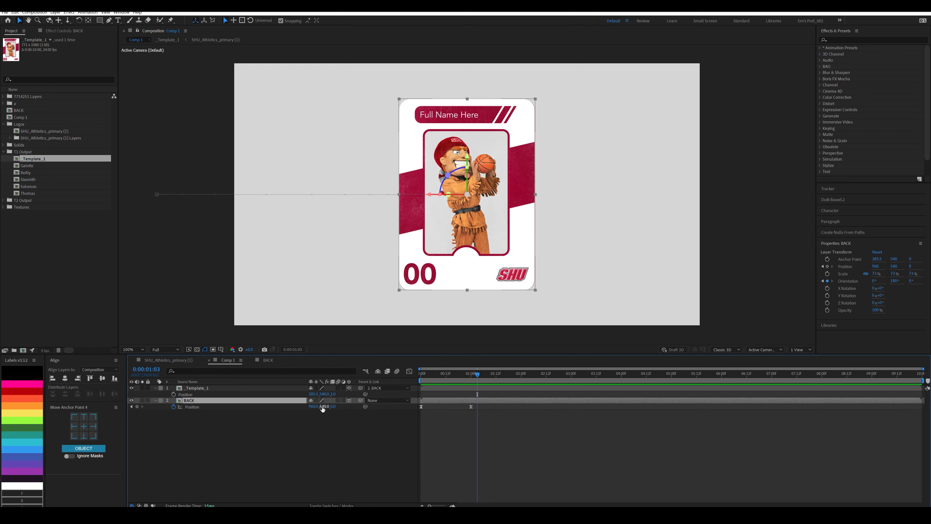
{"action": "left_click_drag", "start_coordinate": [316, 406], "coordinate": [250, 407]}
{"action": "key", "text": "ctrl+z"}
{"action": "key", "text": "j"}
Step: Add _Template 2 to Comp 1 beneath BACK and move it beside the card to X 1492
{"action": "left_click", "coordinate": [3, 200]}
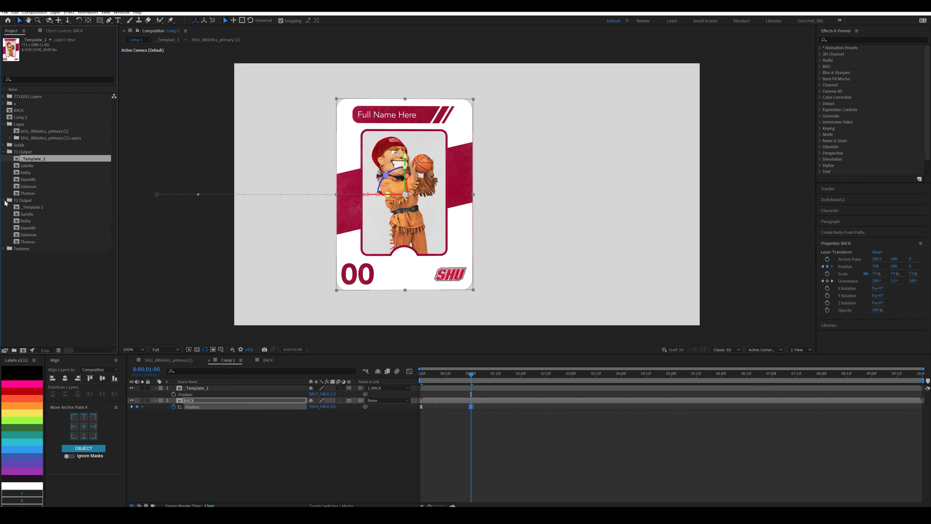
{"action": "left_click_drag", "start_coordinate": [33, 207], "coordinate": [212, 400]}
{"action": "left_click_drag", "start_coordinate": [473, 375], "coordinate": [417, 371]}
{"action": "left_click_drag", "start_coordinate": [447, 400], "coordinate": [472, 374]}
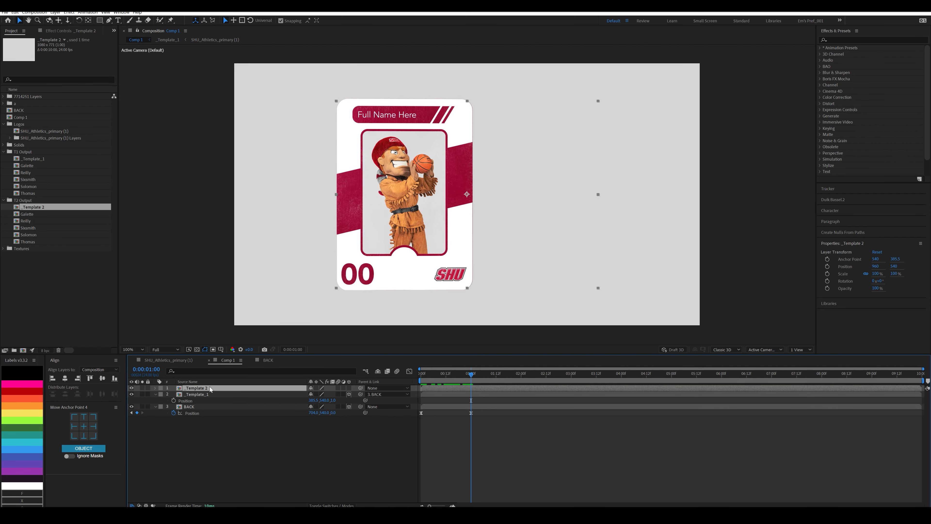
{"action": "left_click_drag", "start_coordinate": [210, 388], "coordinate": [210, 415]}
{"action": "left_click_drag", "start_coordinate": [458, 372], "coordinate": [544, 373]}
{"action": "key", "text": "p"}
{"action": "left_click_drag", "start_coordinate": [313, 418], "coordinate": [443, 418]}
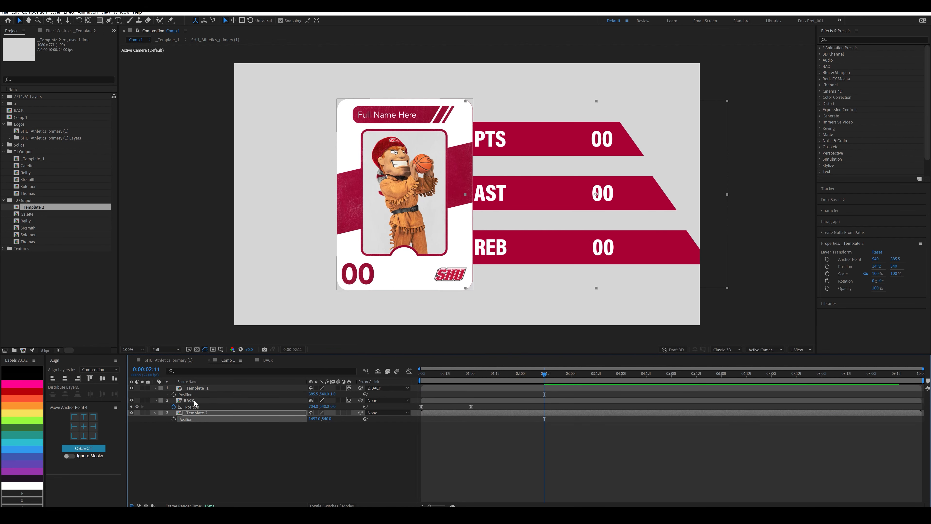
Step: Scale _Template 2 to 73%, slide it against the card's edge and make it a 3D layer
{"action": "key", "text": "s"}
{"action": "left_click", "coordinate": [194, 400]}
{"action": "key", "text": "s"}
{"action": "left_click", "coordinate": [318, 418]}
{"action": "type", "text": "73"}
{"action": "key", "text": "Return"}
{"action": "left_click_drag", "start_coordinate": [550, 193], "coordinate": [521, 194]}
{"action": "left_click", "coordinate": [348, 413]}
Step: Adjust the start time of the _Template 2 layer relative to the card flip and preview it
{"action": "left_click_drag", "start_coordinate": [436, 414], "coordinate": [495, 411]}
{"action": "left_click_drag", "start_coordinate": [495, 373], "coordinate": [466, 373]}
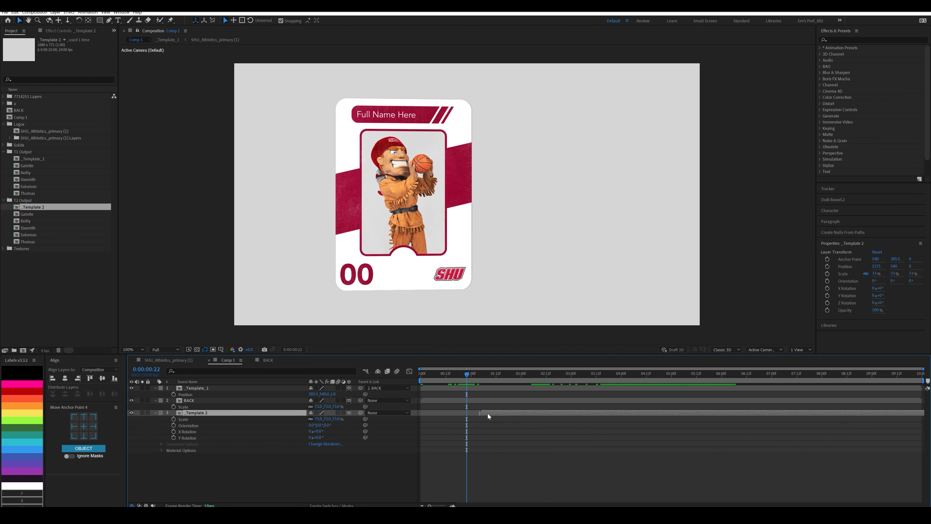
{"action": "left_click_drag", "start_coordinate": [488, 413], "coordinate": [444, 414]}
{"action": "key", "text": "space"}
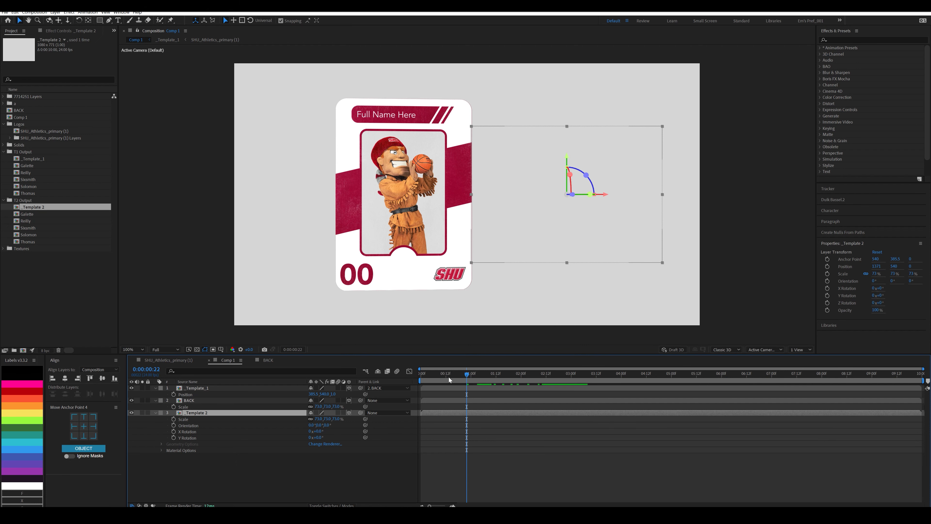
{"action": "key", "text": "space"}
{"action": "key", "text": "space"}
Step: Parent _Template 2 to BACK, set its Z position to 1 and preview the animation from the start
{"action": "left_click_drag", "start_coordinate": [360, 412], "coordinate": [194, 400]}
{"action": "key", "text": "p"}
{"action": "left_click", "coordinate": [337, 419]}
{"action": "type", "text": "1"}
{"action": "left_click", "coordinate": [336, 440]}
{"action": "key", "text": "Home"}
{"action": "key", "text": "space"}
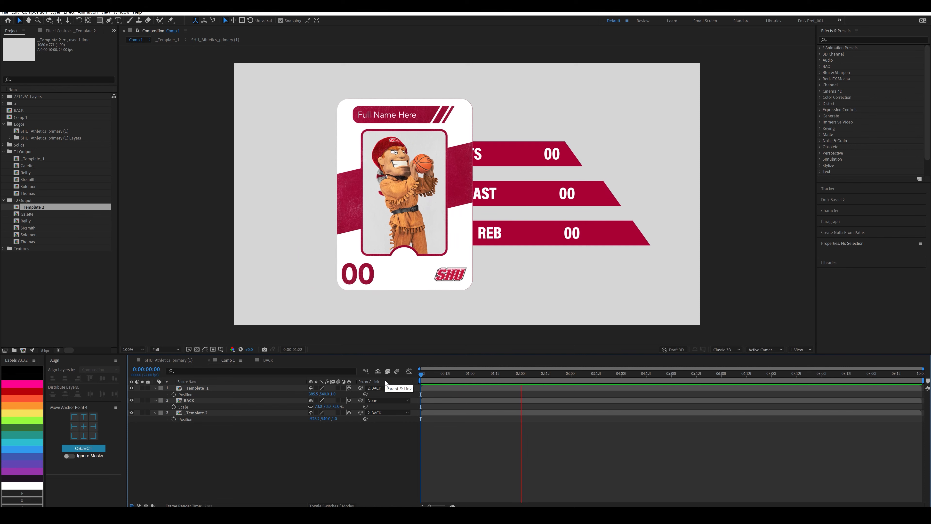
{"action": "key", "text": "space"}
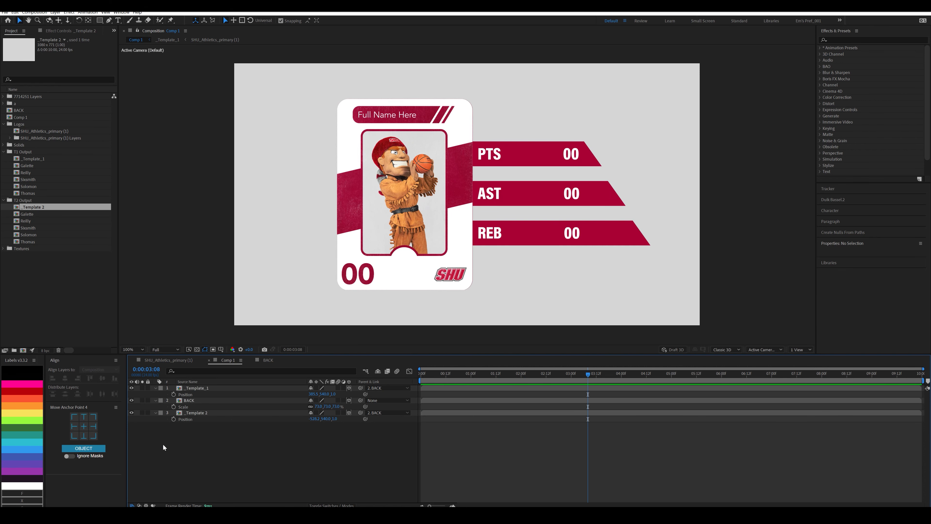
Step: Add exit position keyframes moving BACK off the frame's right side by six seconds, and end the work area there
{"action": "left_click", "coordinate": [194, 399]}
{"action": "key", "text": "p"}
{"action": "left_click_drag", "start_coordinate": [588, 374], "coordinate": [379, 372]}
{"action": "key", "text": "space"}
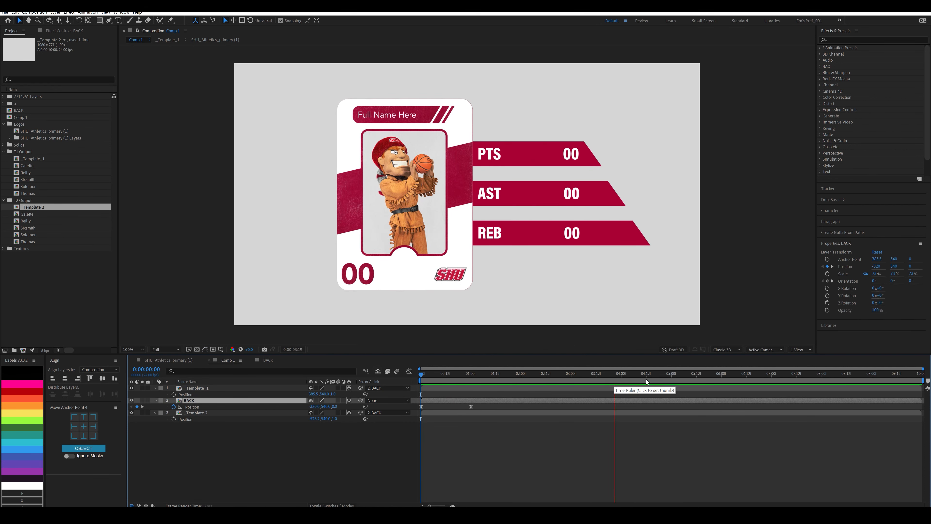
{"action": "left_click_drag", "start_coordinate": [667, 374], "coordinate": [721, 382]}
{"action": "left_click", "coordinate": [137, 407]}
{"action": "mouse_move", "coordinate": [313, 405]}
{"action": "left_mouse_down"}
{"action": "mouse_move", "coordinate": [368, 406]}
{"action": "mouse_move", "coordinate": [312, 405]}
{"action": "left_mouse_up"}
{"action": "key", "text": "n"}
Step: Enable motion blur in Comp 1, ease BACK's exit with a curve that builds speed, and preview the result
{"action": "left_click_drag", "start_coordinate": [721, 374], "coordinate": [406, 374]}
{"action": "left_click", "coordinate": [396, 370]}
{"action": "left_click", "coordinate": [409, 370]}
{"action": "left_click_drag", "start_coordinate": [679, 483], "coordinate": [696, 484]}
{"action": "key", "text": "space"}
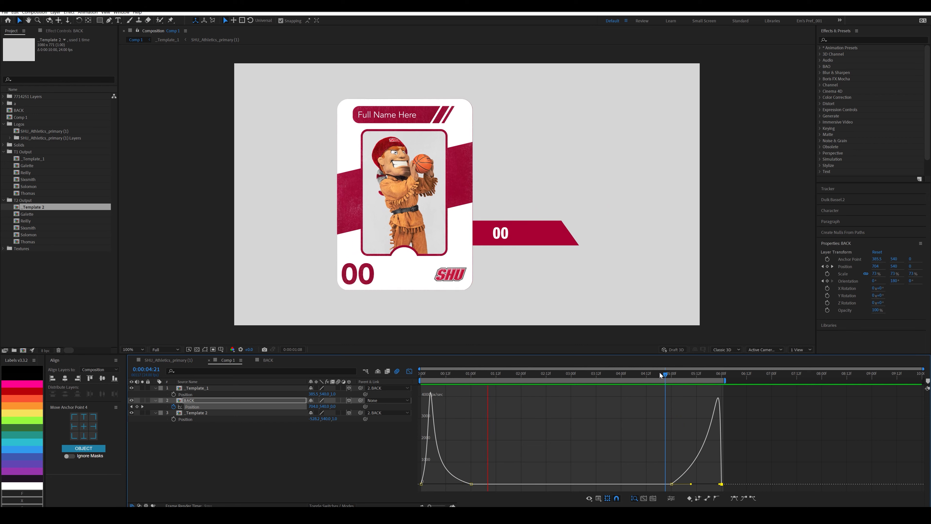
{"action": "left_click", "coordinate": [409, 370]}
{"action": "key", "text": "space"}
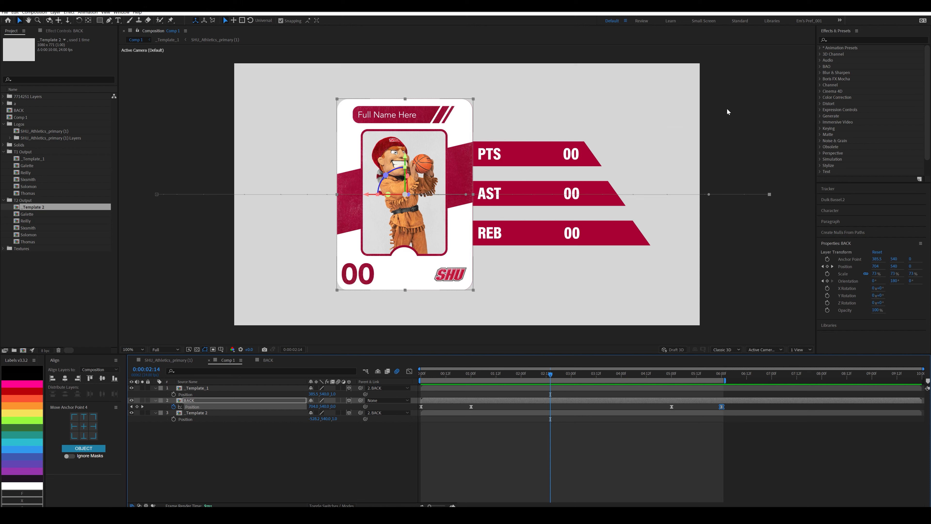
{"action": "left_click", "coordinate": [35, 186]}
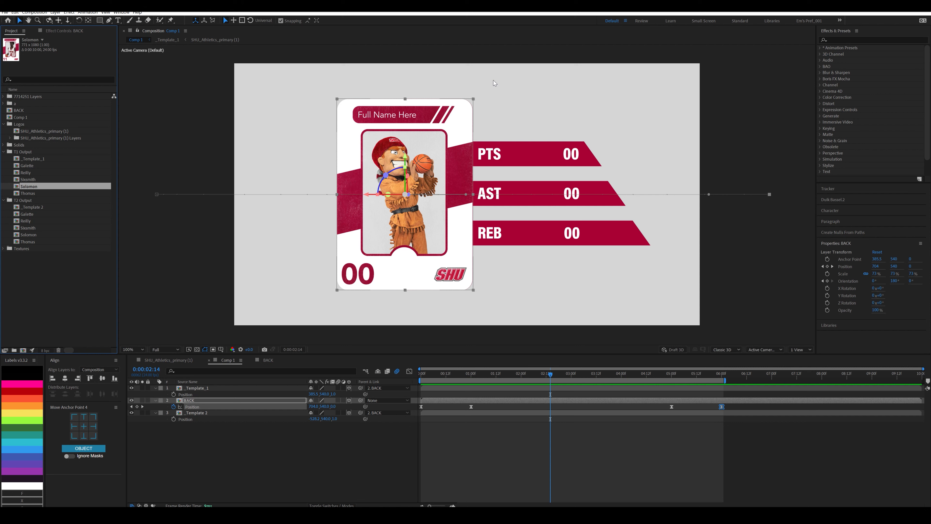
{"action": "left_click", "coordinate": [28, 166]}
{"action": "left_click", "coordinate": [31, 180]}
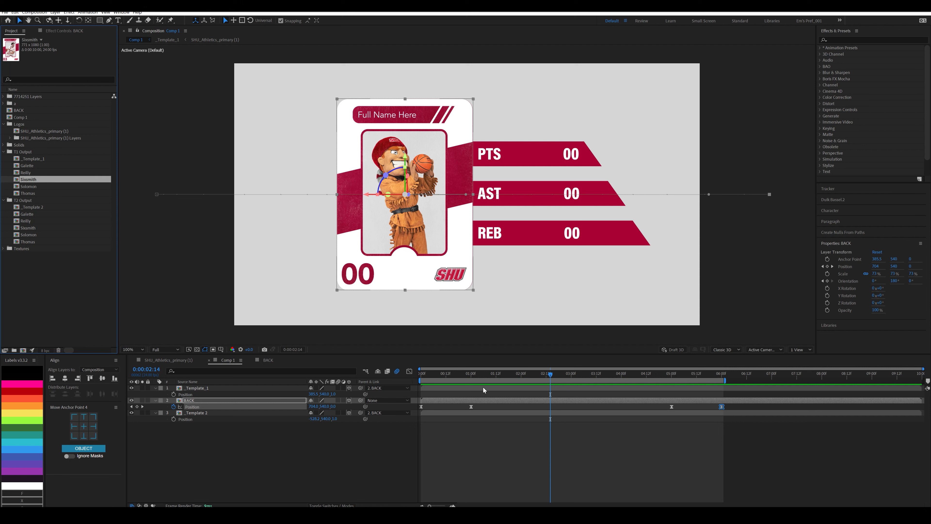
Step: Trim Comp 1 to its work area and collapse the properties of all three layers
{"action": "right_click", "coordinate": [478, 381]}
{"action": "left_click", "coordinate": [493, 384]}
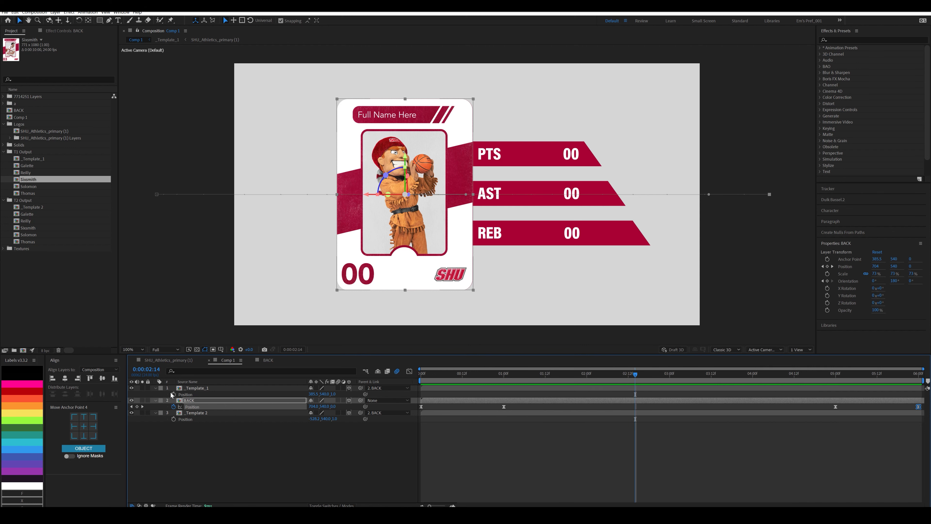
{"action": "left_click", "coordinate": [156, 387]}
{"action": "left_click", "coordinate": [154, 394]}
{"action": "left_click", "coordinate": [154, 400]}
Step: Add an adjustment layer to Comp 1 and place it at the top of the layer stack
{"action": "right_click", "coordinate": [185, 425]}
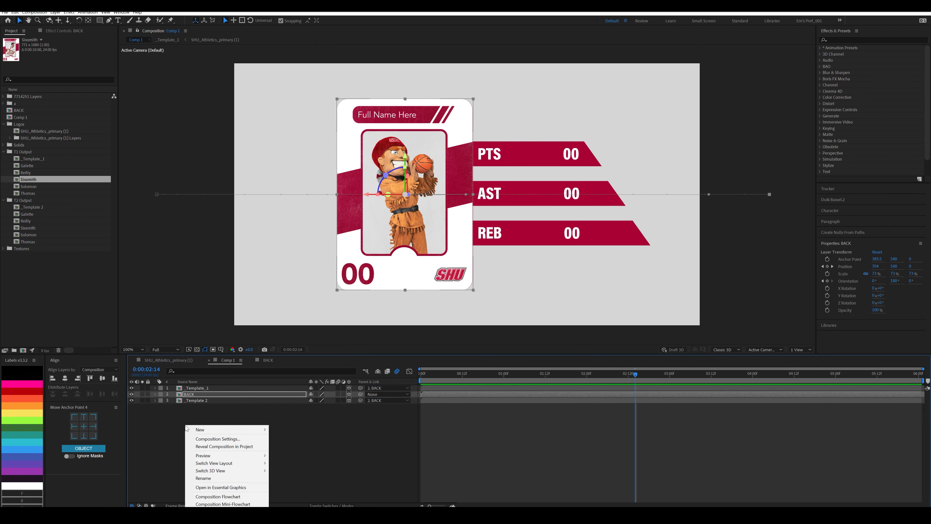
{"action": "mouse_move", "coordinate": [227, 429]}
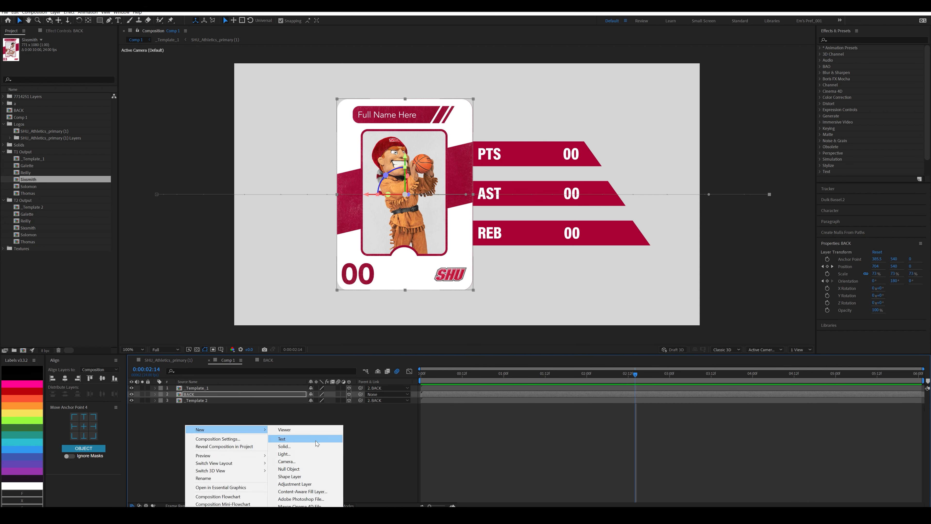
{"action": "left_click", "coordinate": [305, 484]}
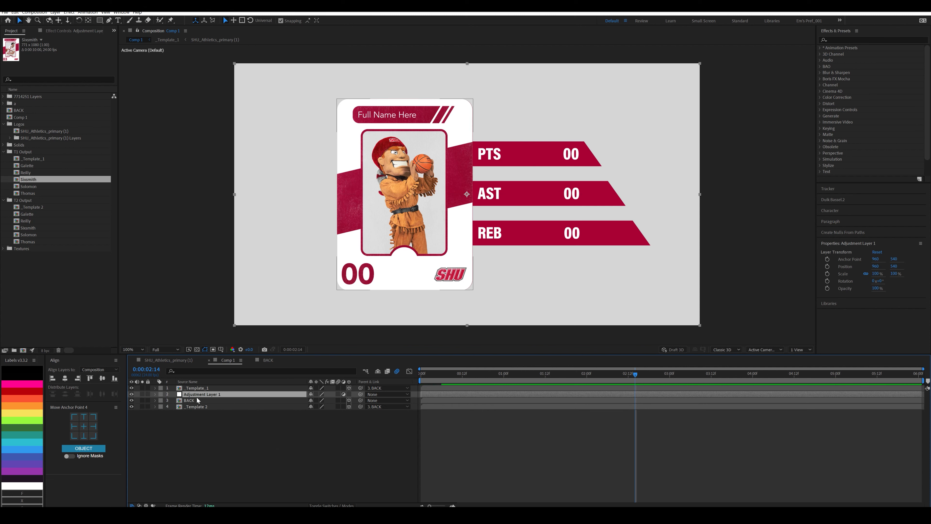
{"action": "left_click_drag", "start_coordinate": [196, 396], "coordinate": [196, 388]}
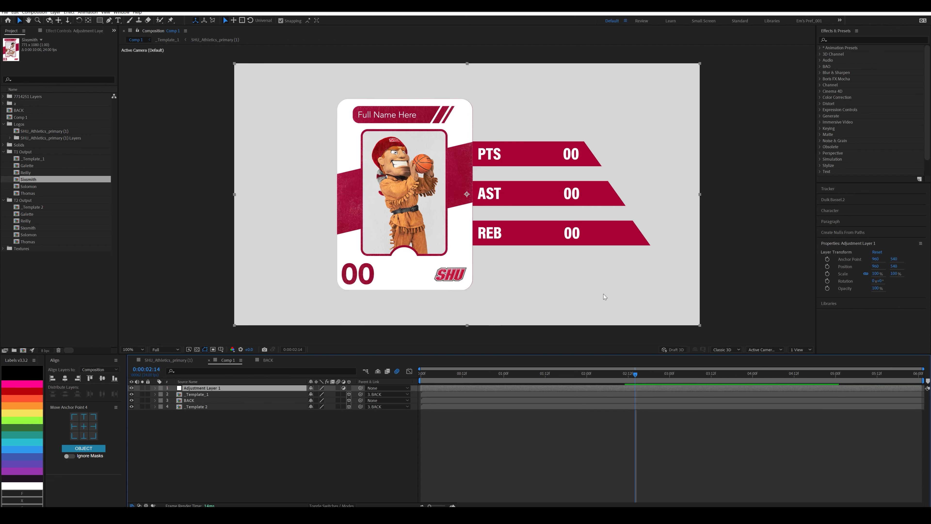
Step: Find the Dropdown Menu Control effect, apply it to Adjustment Layer 1, and lock its effect controls in view
{"action": "left_click", "coordinate": [844, 39]}
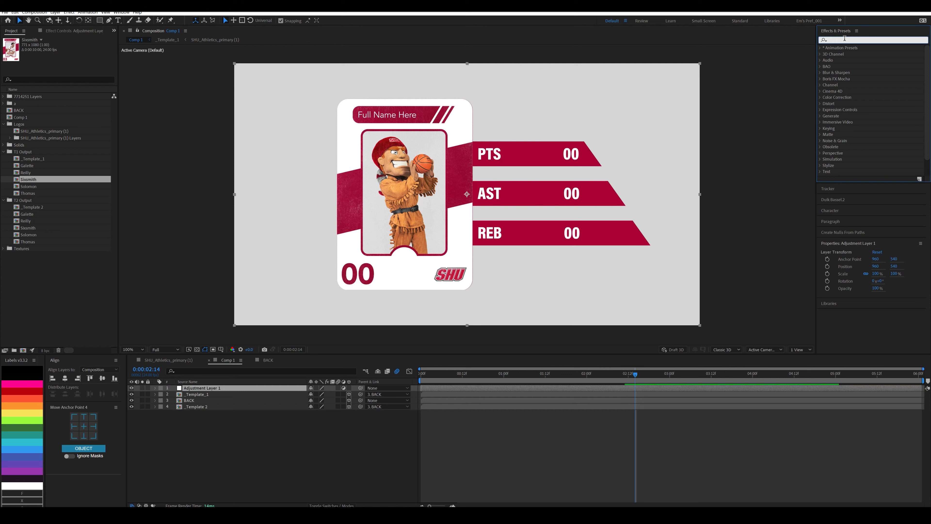
{"action": "type", "text": "control"}
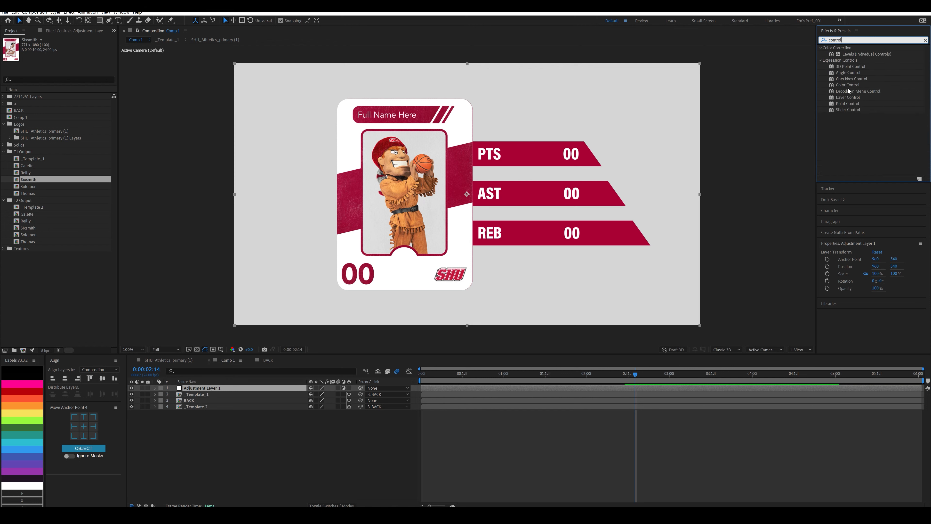
{"action": "left_click_drag", "start_coordinate": [849, 91], "coordinate": [226, 388]}
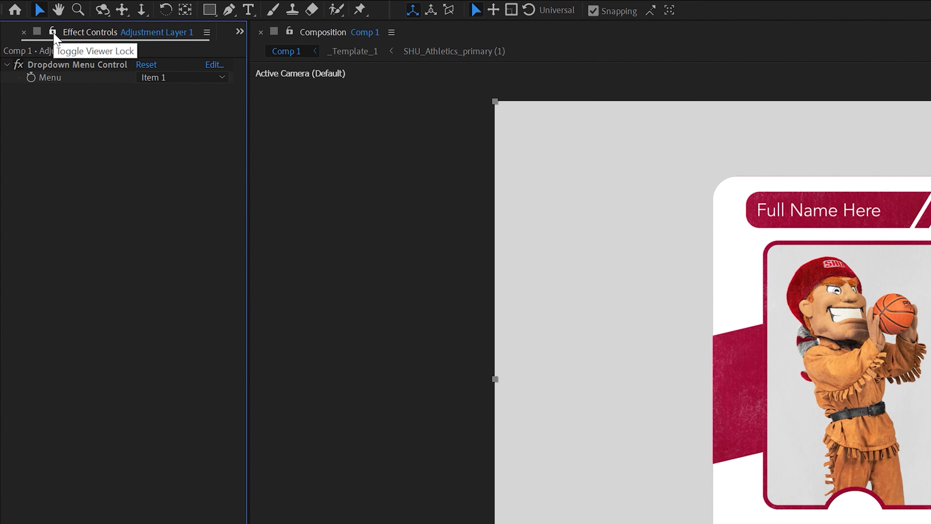
{"action": "left_click", "coordinate": [52, 32]}
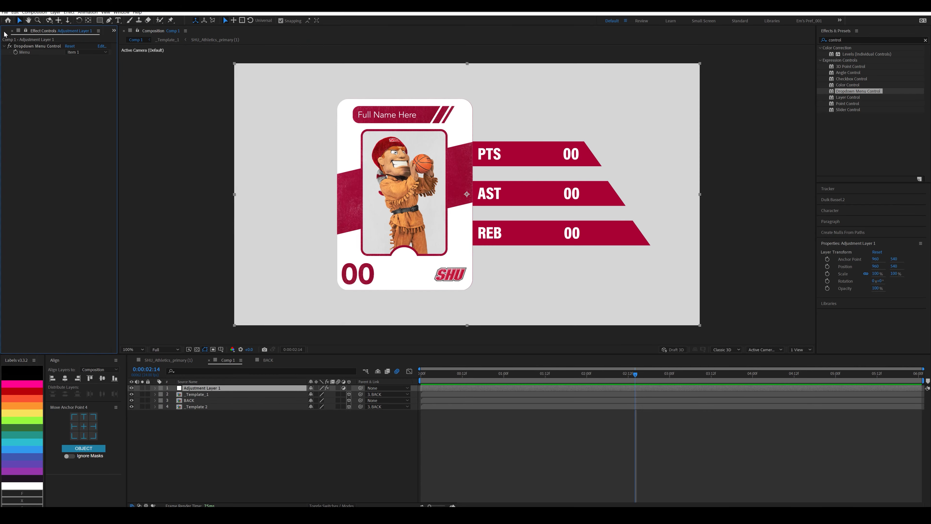
Step: Create a new composition from _Template_1 in T1 Output and add the five T1 player card comps above the template layer
{"action": "left_click", "coordinate": [8, 33]}
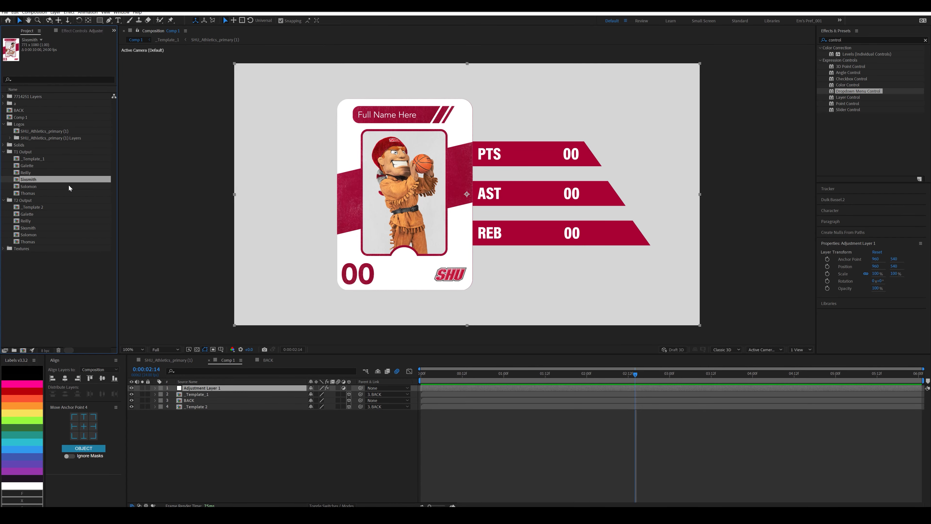
{"action": "left_click", "coordinate": [35, 160]}
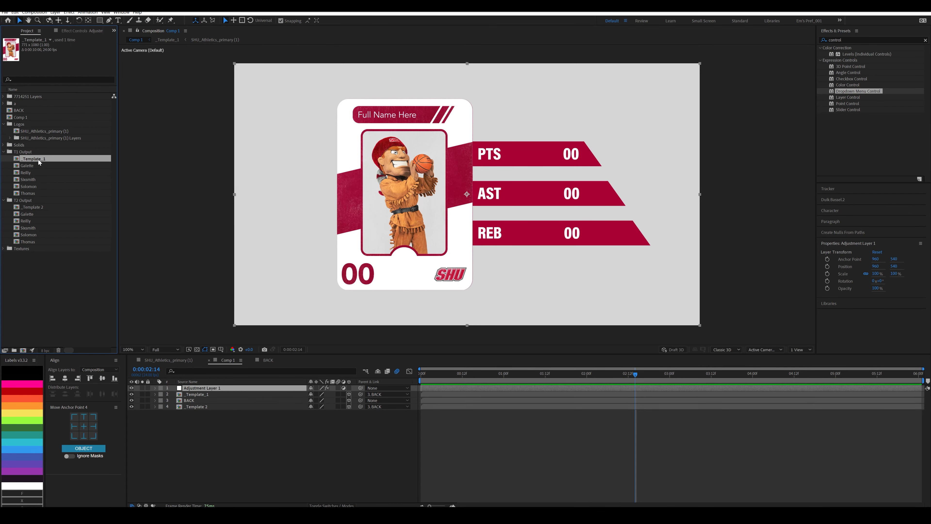
{"action": "left_click_drag", "start_coordinate": [32, 160], "coordinate": [25, 352]}
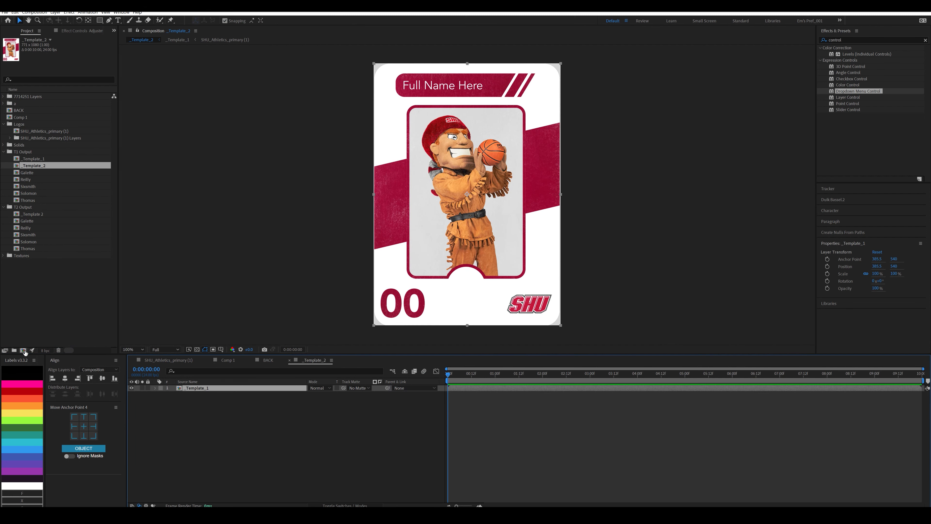
{"action": "left_click", "coordinate": [35, 172]}
{"action": "left_click", "coordinate": [30, 200], "text": "shift"}
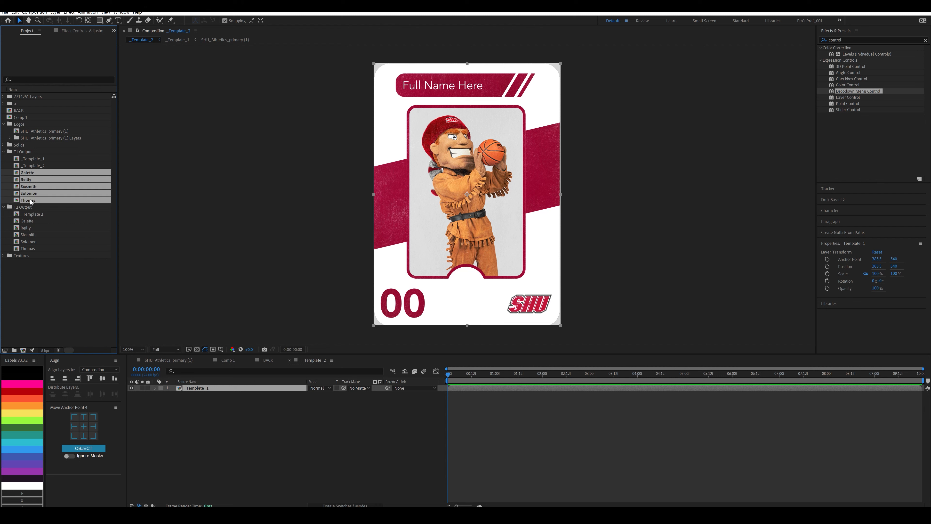
{"action": "left_click_drag", "start_coordinate": [30, 173], "coordinate": [197, 389]}
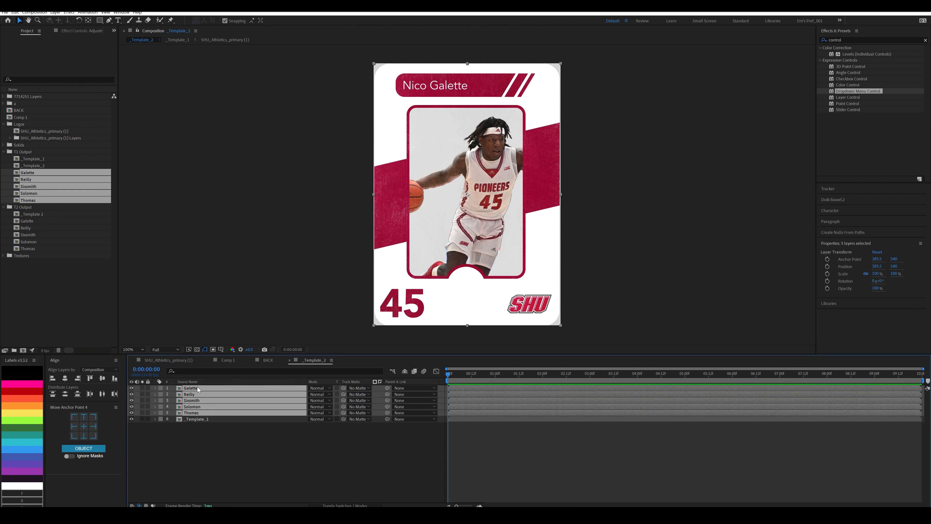
Step: Rename the new combined card composition as All Player Cards and deselect its layers
{"action": "left_click", "coordinate": [43, 166]}
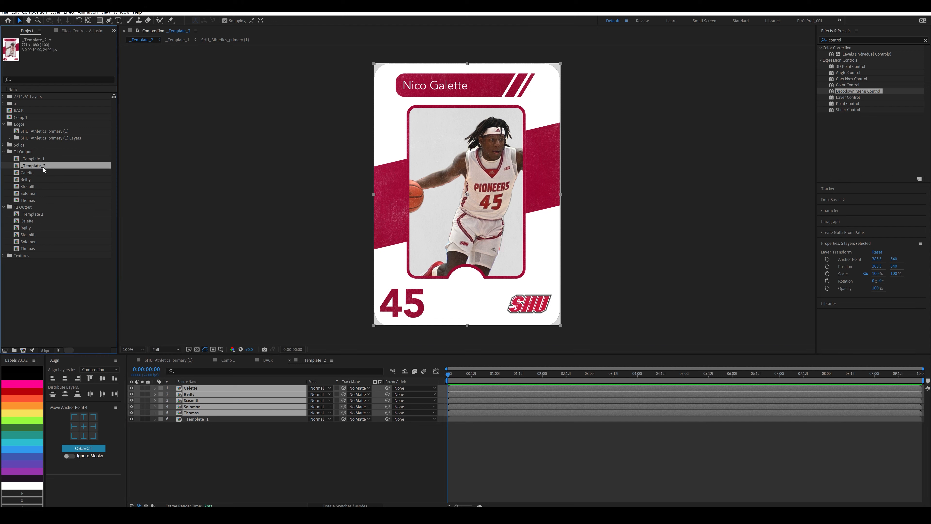
{"action": "key", "text": "Return"}
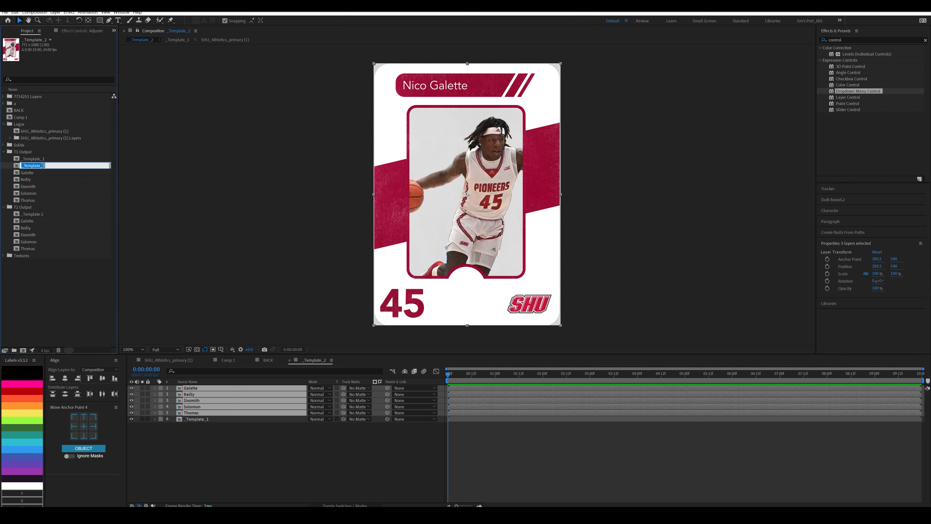
{"action": "type", "text": "All Player C ards"}
{"action": "key", "text": "Return"}
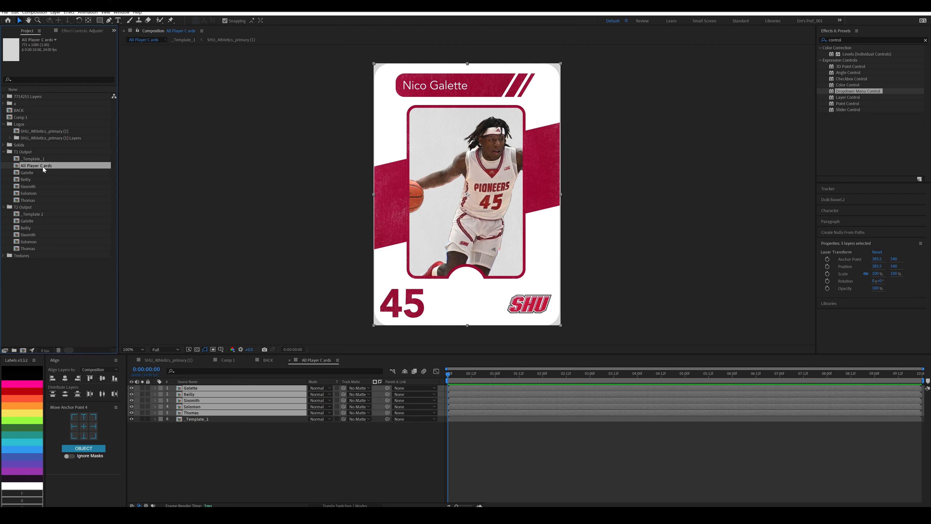
{"action": "left_click", "coordinate": [211, 451]}
Step: Edit the Dropdown Menu Control and name its three items after the first three player layers, in layer order
{"action": "left_click", "coordinate": [77, 32]}
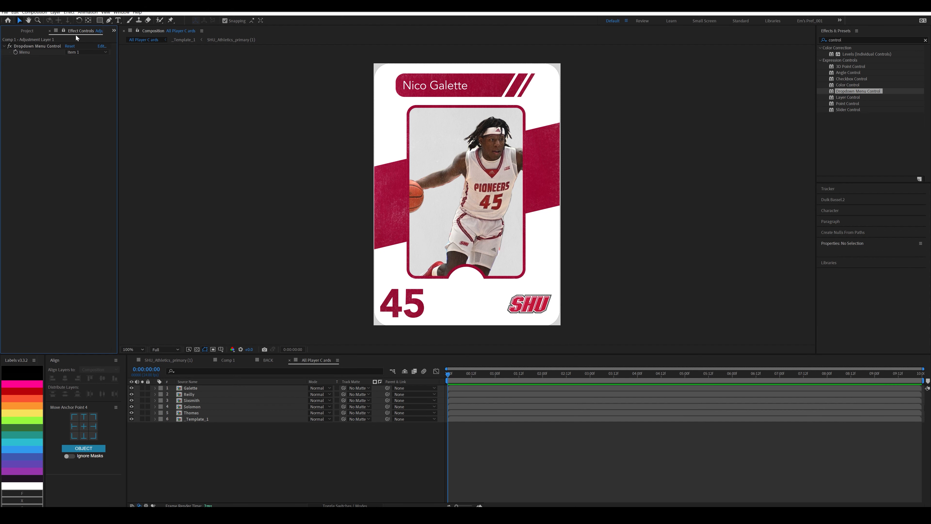
{"action": "left_click", "coordinate": [102, 46]}
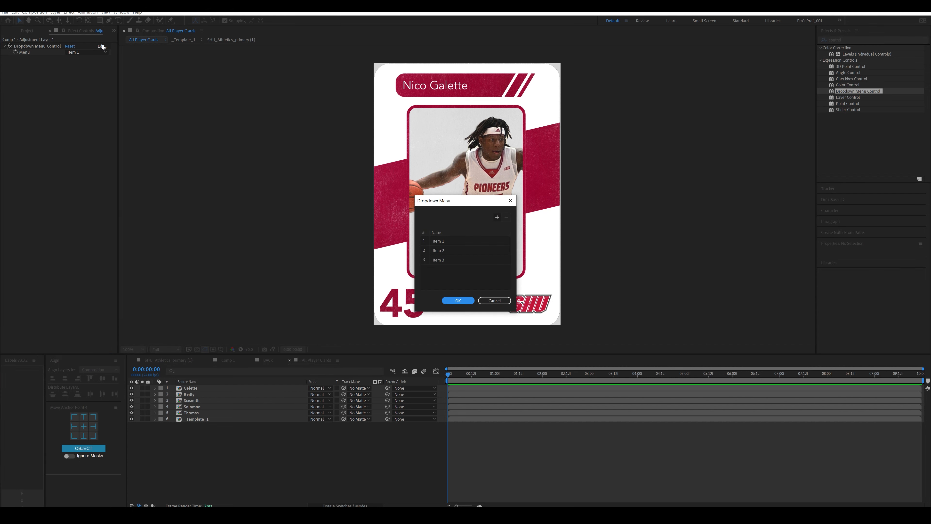
{"action": "double_click", "coordinate": [445, 240]}
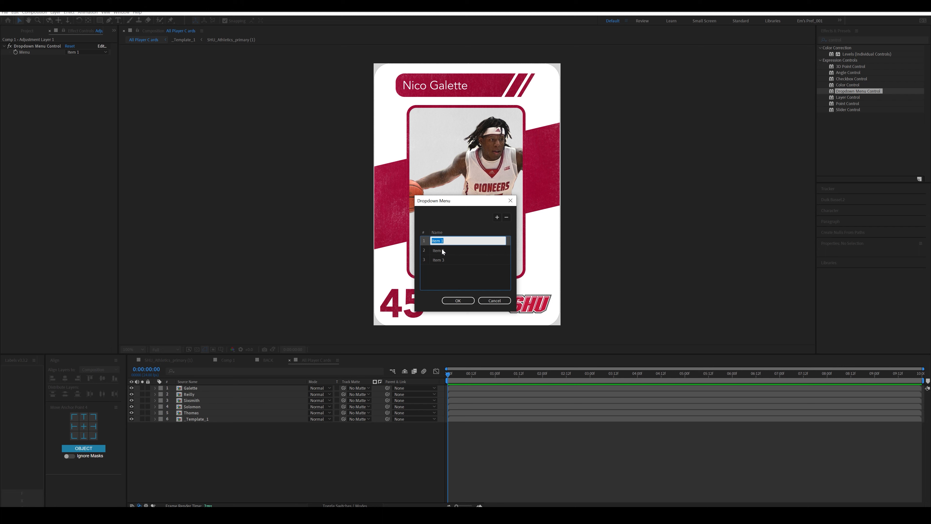
{"action": "double_click", "coordinate": [442, 259]}
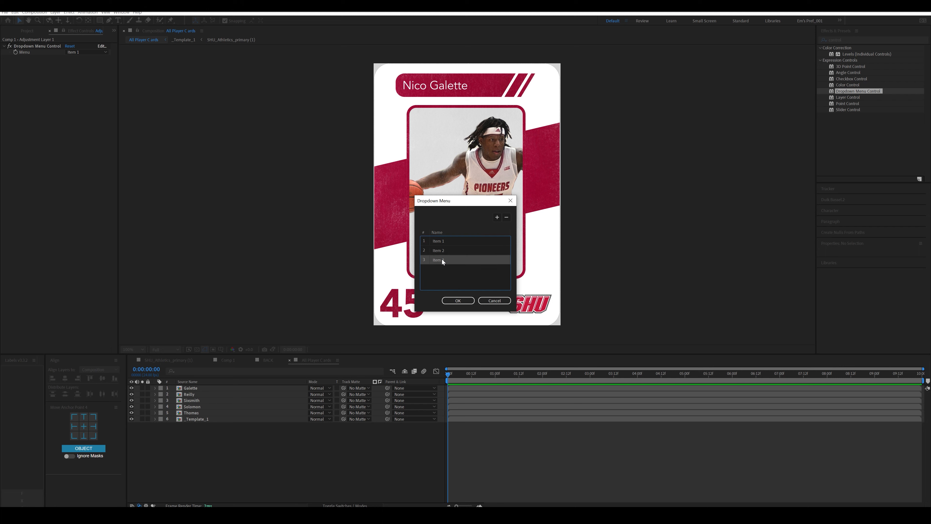
{"action": "double_click", "coordinate": [440, 241]}
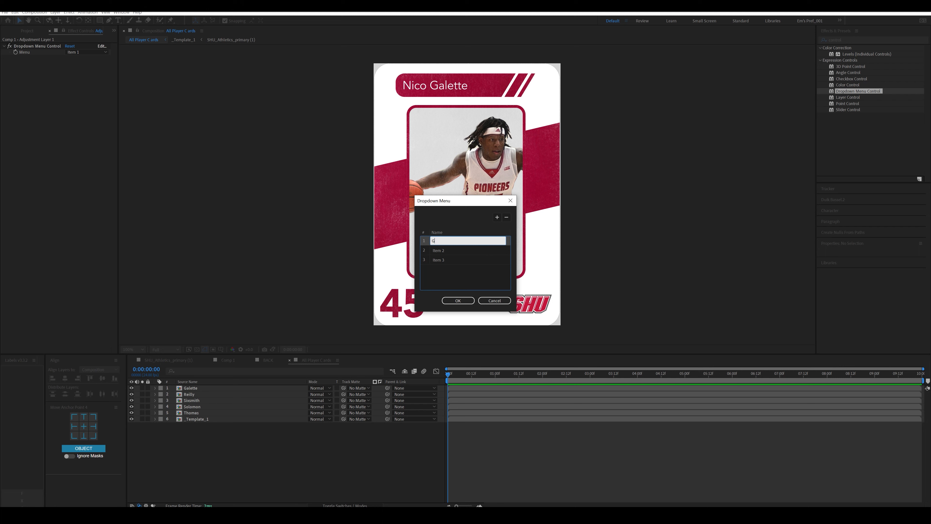
{"action": "type", "text": "Galette"}
{"action": "key", "text": "Tab"}
{"action": "type", "text": "Reilly"}
{"action": "key", "text": "Tab"}
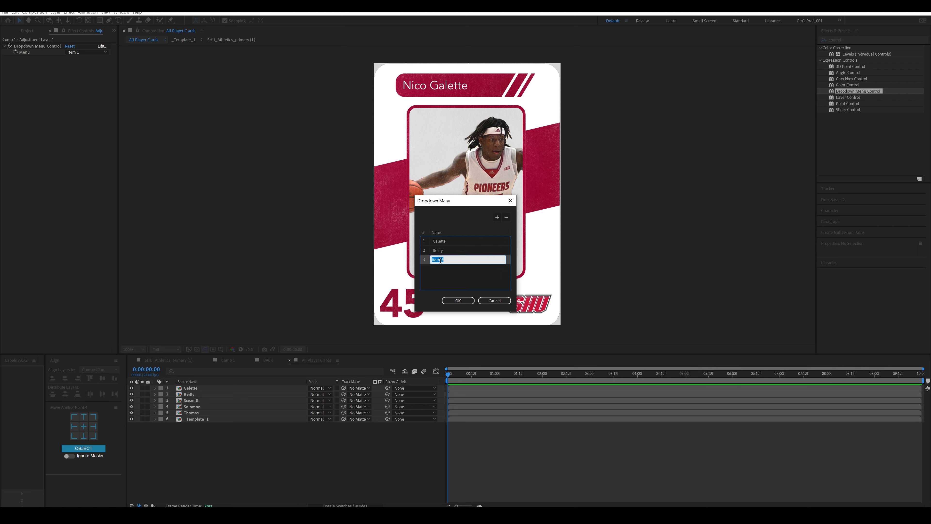
{"action": "type", "text": "Sixsmith"}
Step: Add three more dropdown items, named after the fourth and fifth player layers and Template, and apply the menu
{"action": "left_click", "coordinate": [497, 217]}
{"action": "left_click", "coordinate": [497, 217]}
{"action": "left_click", "coordinate": [497, 217]}
{"action": "double_click", "coordinate": [451, 264]}
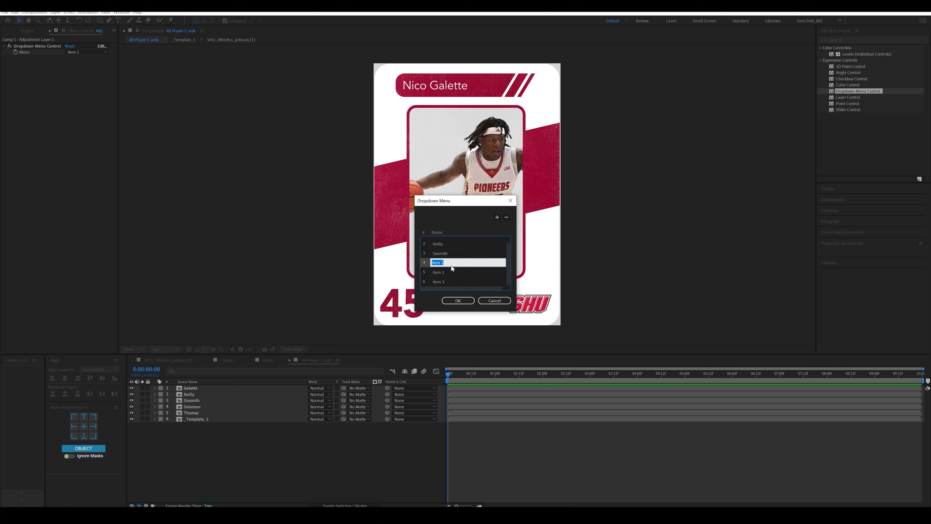
{"action": "type", "text": "Solomon"}
{"action": "key", "text": "Tab"}
{"action": "type", "text": "Thomas"}
{"action": "key", "text": "Tab"}
{"action": "type", "text": "Template"}
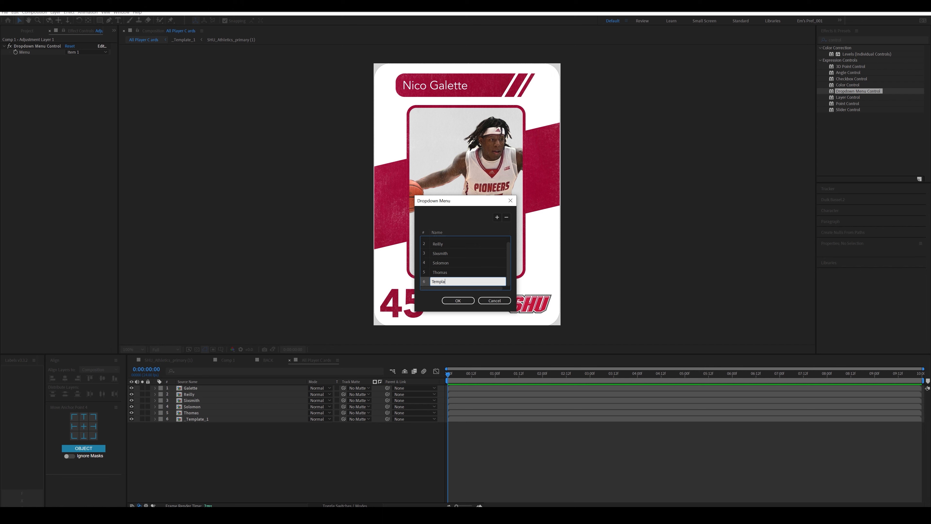
{"action": "left_click", "coordinate": [454, 300]}
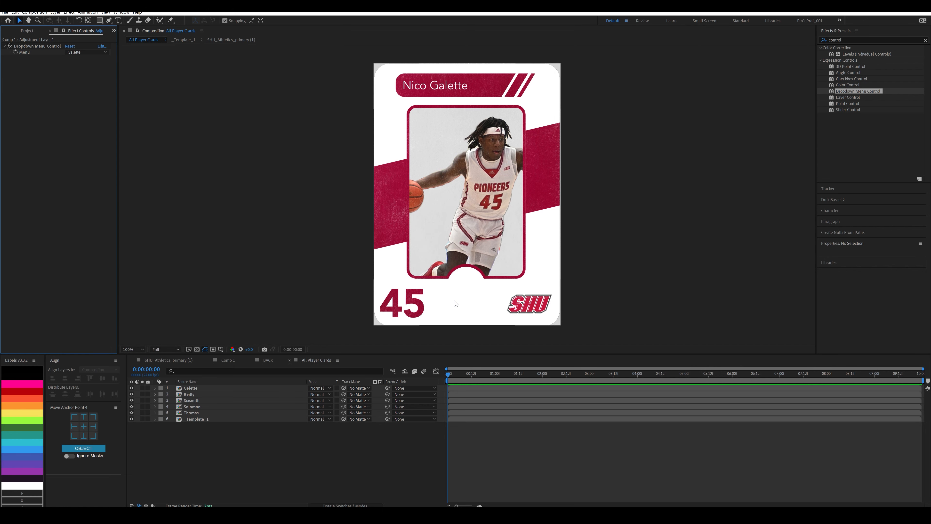
Step: Start an Opacity expression on the first player's layer, defining dm as a link to the adjustment layer's dropdown Menu property
{"action": "left_click", "coordinate": [194, 388]}
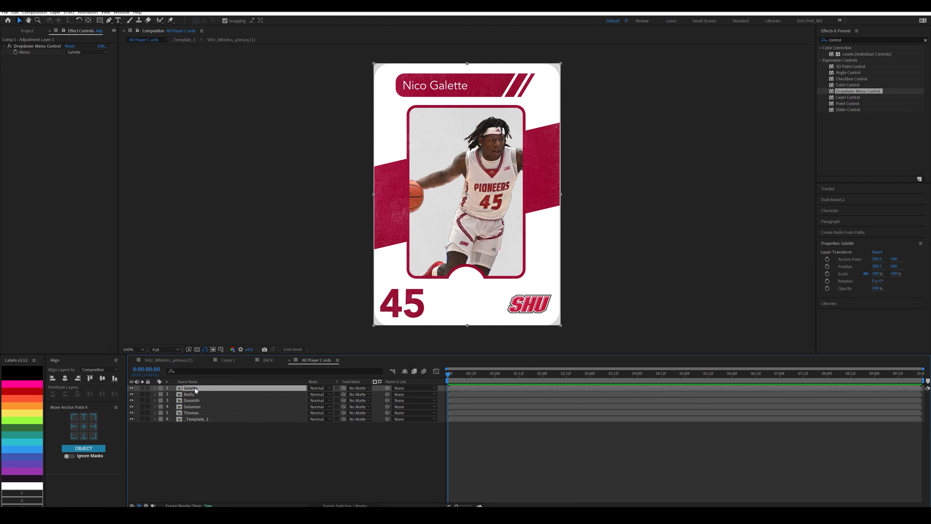
{"action": "key", "text": "t"}
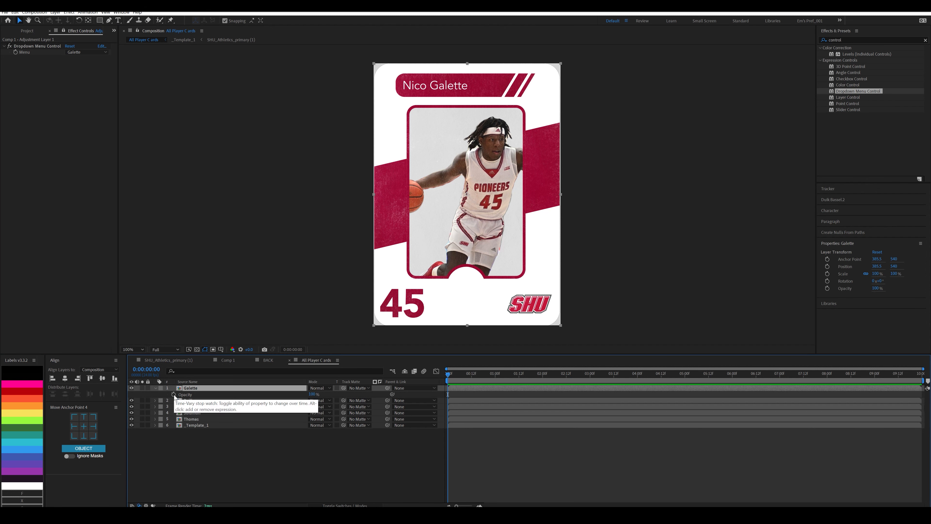
{"action": "left_click", "coordinate": [174, 395], "text": "alt"}
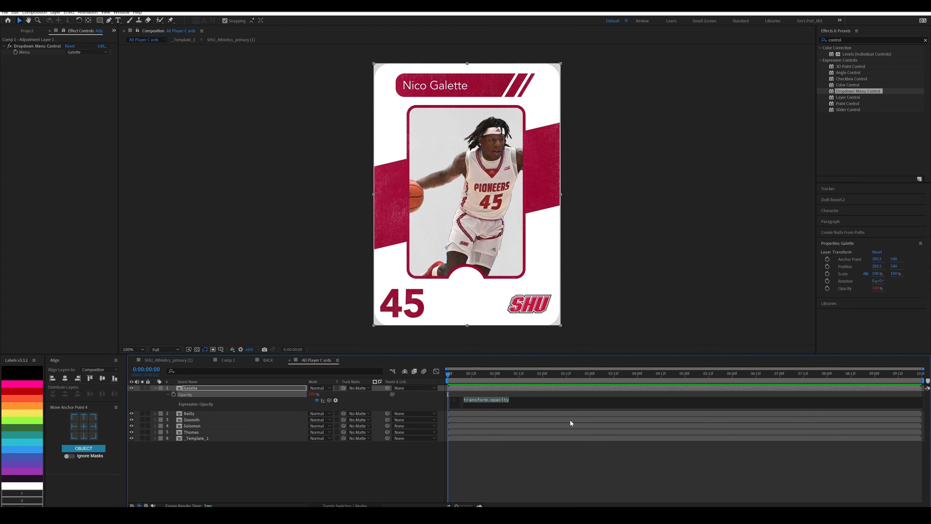
{"action": "type", "text": "dm ="}
{"action": "left_click_drag", "start_coordinate": [391, 394], "coordinate": [34, 53]}
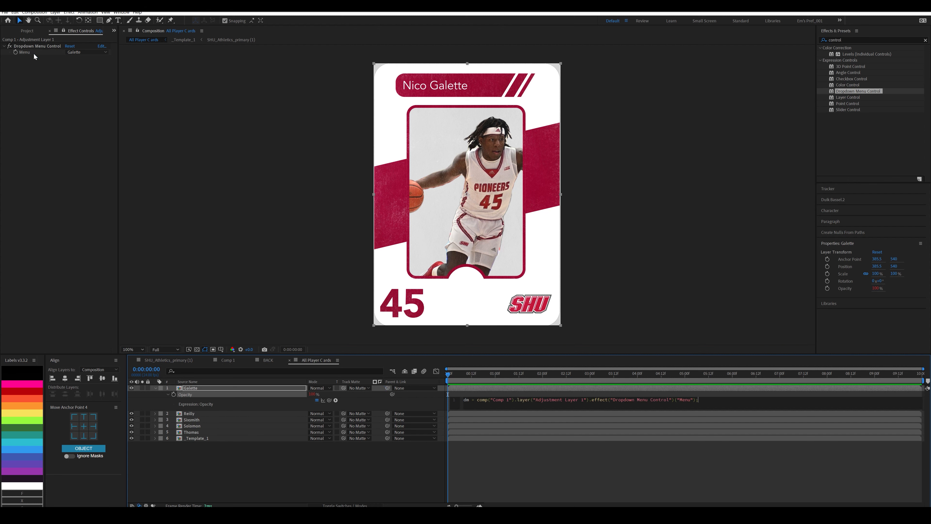
{"action": "type", "text": ";"}
{"action": "key", "text": "Return"}
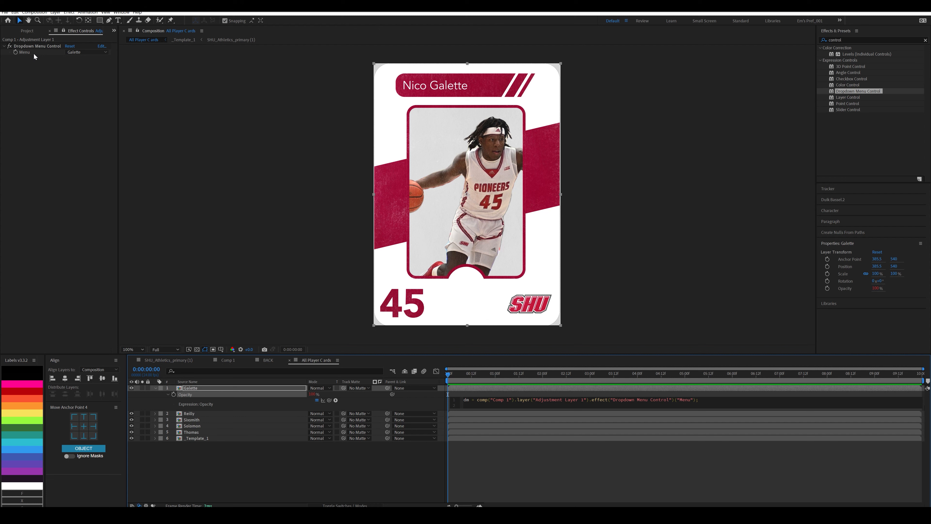
Step: Complete the Opacity expression with the condition if(dm == index) {100} else {0}; and apply it
{"action": "type", "text": "if"}
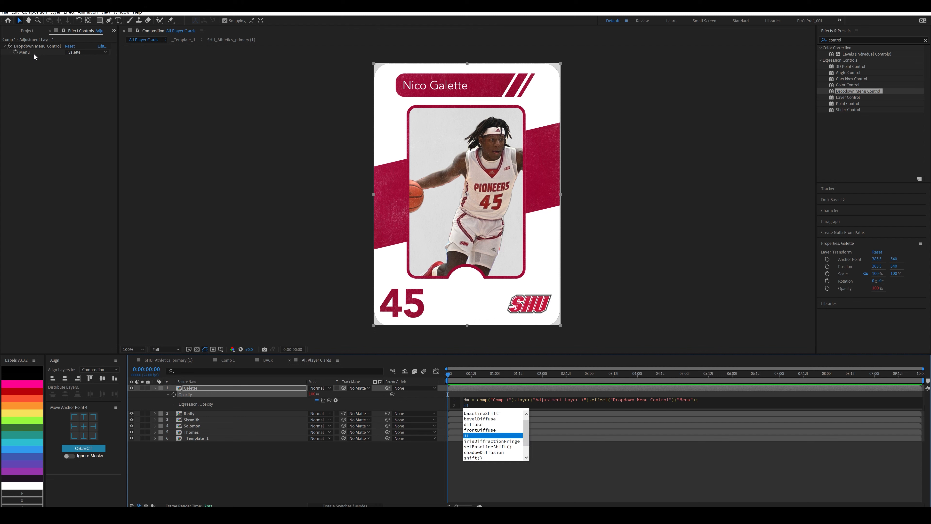
{"action": "type", "text": "(dm =="}
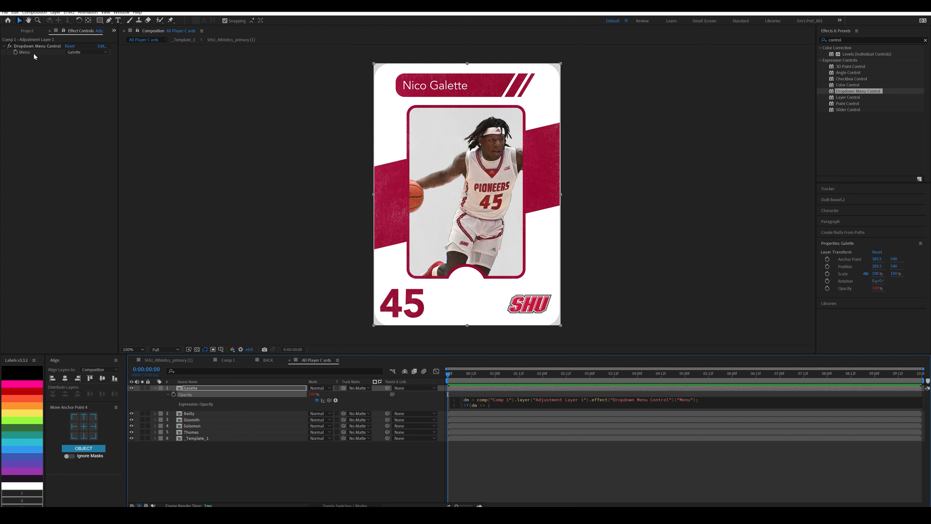
{"action": "type", "text": "index) {100} else {0};"}
{"action": "left_click", "coordinate": [276, 451]}
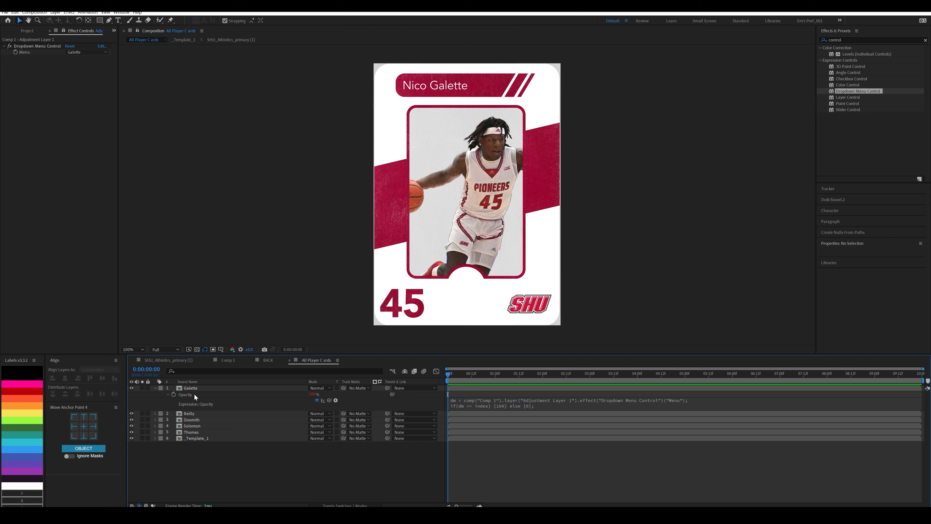
Step: Copy the first player layer's Opacity expression to the other four player layers and the _Template_1 layer, and reveal their Opacity
{"action": "left_click", "coordinate": [186, 394]}
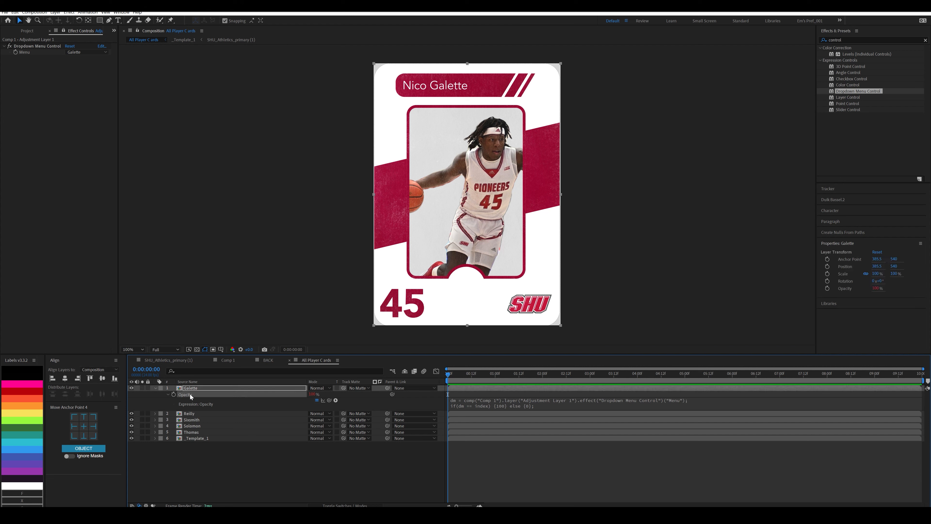
{"action": "left_click", "coordinate": [194, 414]}
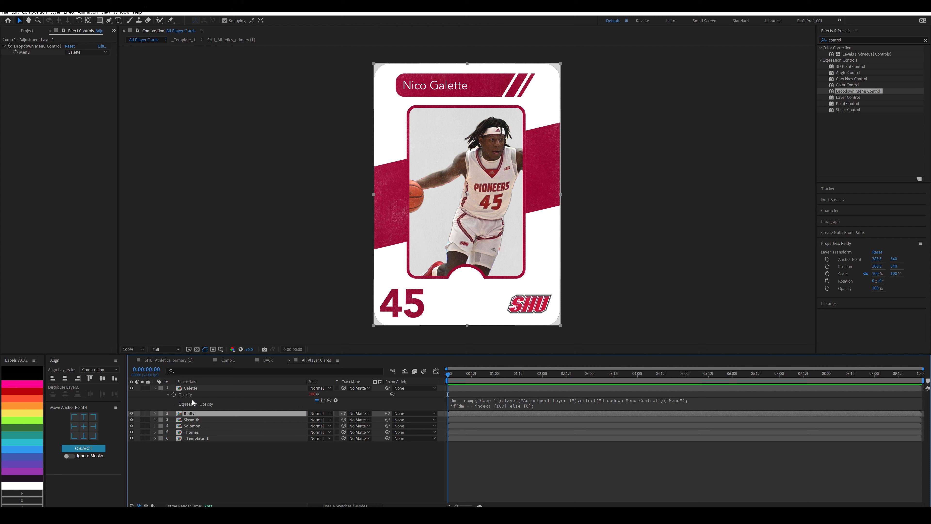
{"action": "left_click", "coordinate": [194, 438], "text": "shift"}
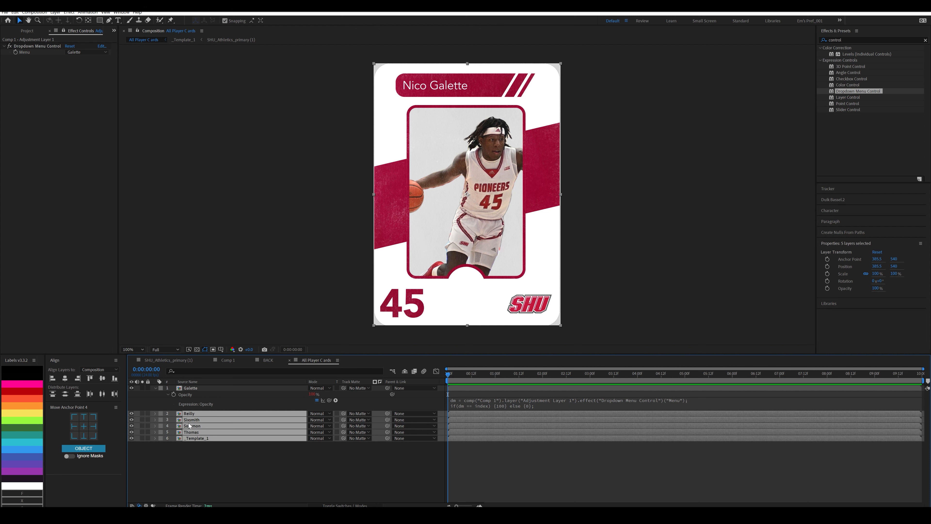
{"action": "key", "text": "t"}
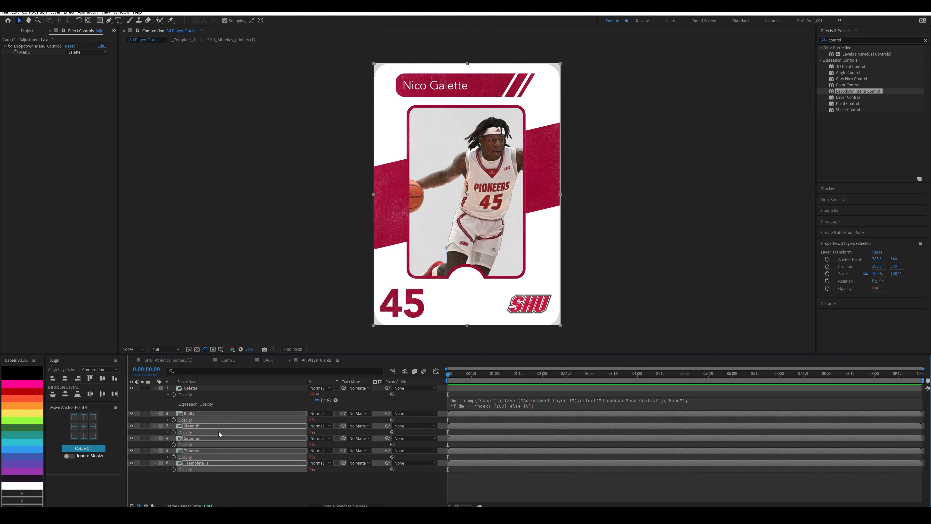
Step: Test the dropdown menu by switching through each remaining player and Template, then back to the first player
{"action": "left_click", "coordinate": [87, 52]}
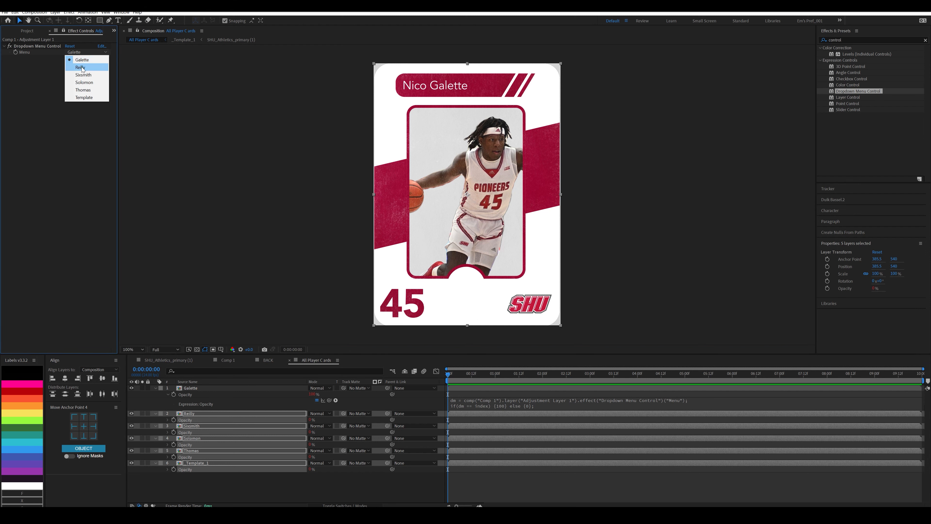
{"action": "left_click", "coordinate": [87, 65]}
{"action": "left_click", "coordinate": [85, 53]}
{"action": "left_click", "coordinate": [83, 75]}
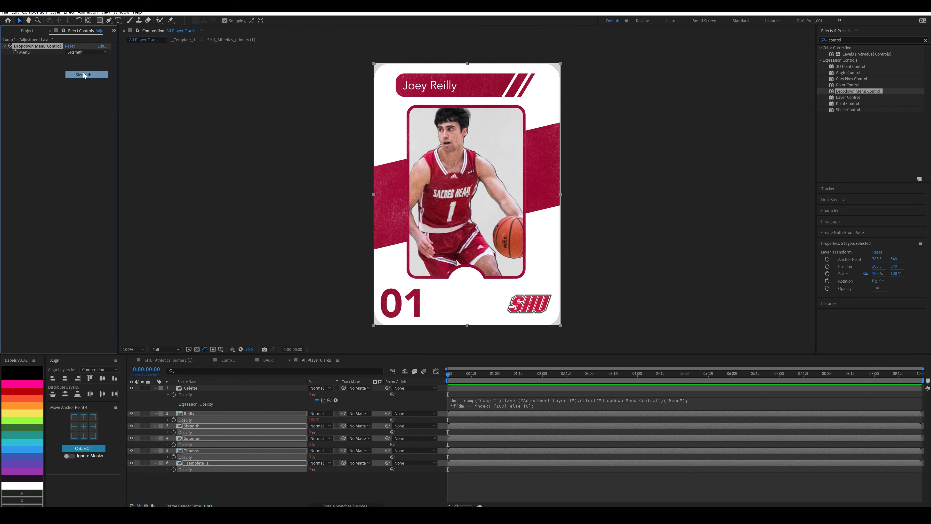
{"action": "left_click", "coordinate": [79, 53]}
{"action": "left_click", "coordinate": [84, 82]}
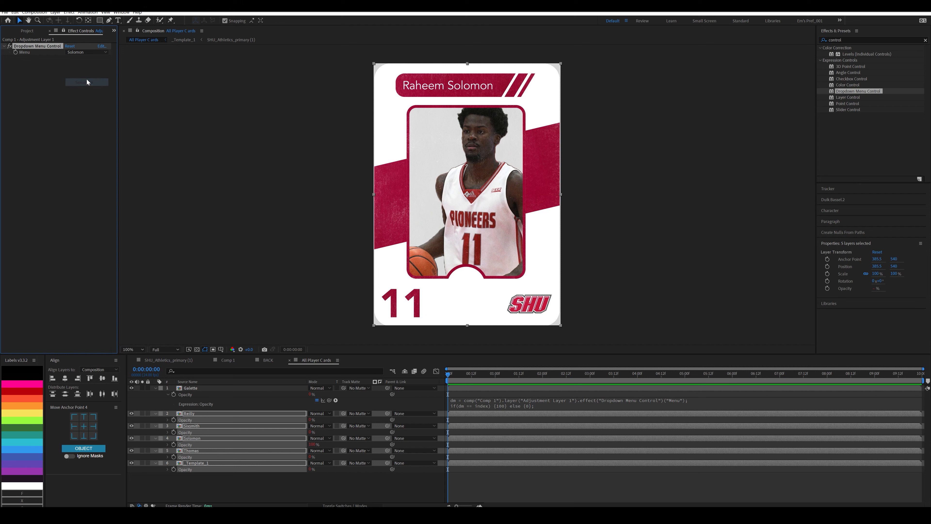
{"action": "left_click", "coordinate": [85, 53]}
{"action": "left_click", "coordinate": [83, 90]}
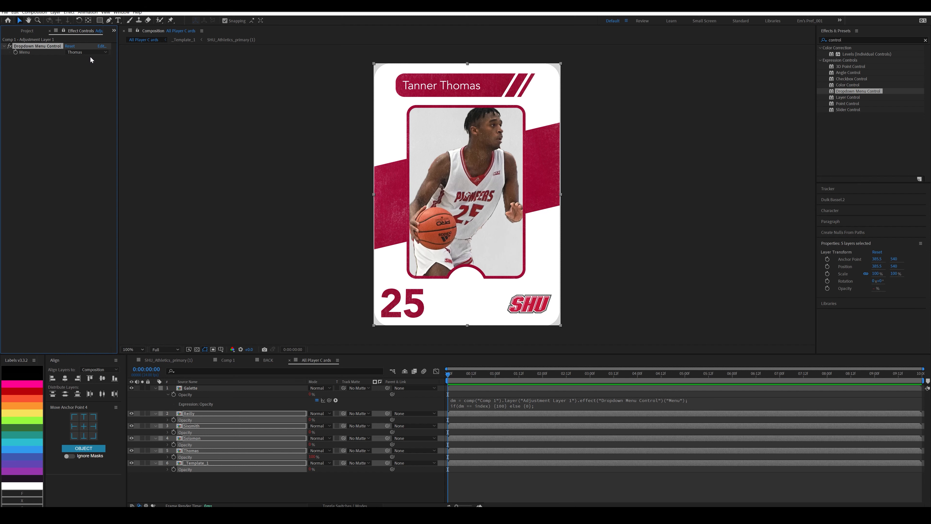
{"action": "left_click", "coordinate": [88, 53]}
{"action": "left_click", "coordinate": [83, 97]}
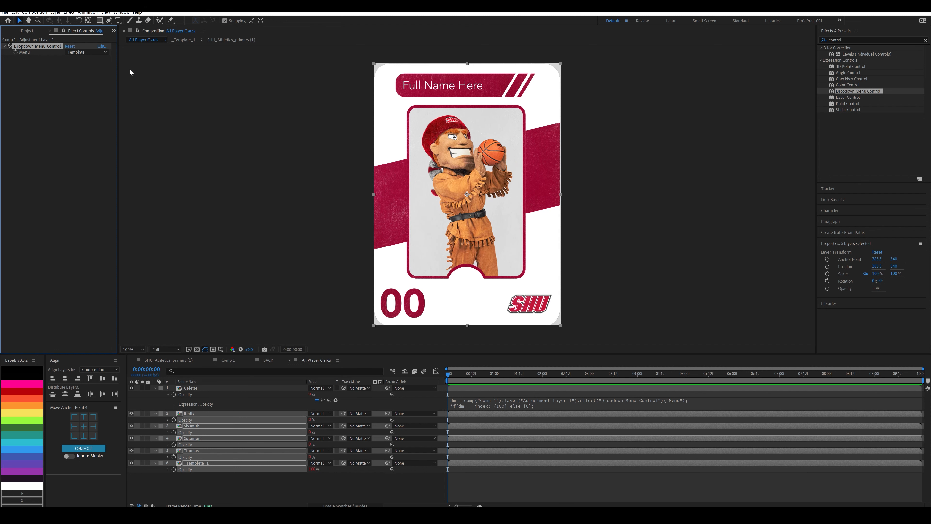
{"action": "left_click", "coordinate": [85, 52]}
{"action": "left_click", "coordinate": [84, 59]}
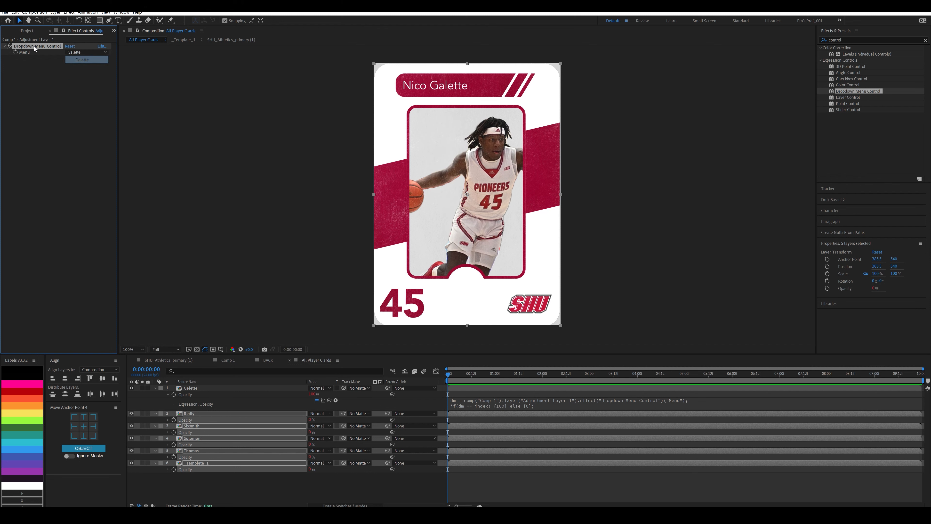
Step: Create a new composition from _Template 2 in the T2 Output folder and name it All Player Stats
{"action": "left_click", "coordinate": [24, 31]}
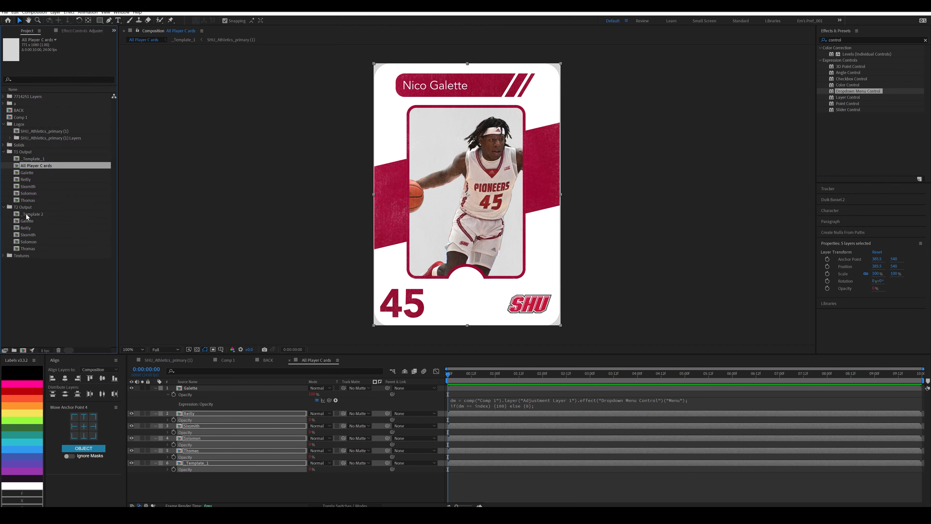
{"action": "left_click", "coordinate": [47, 216]}
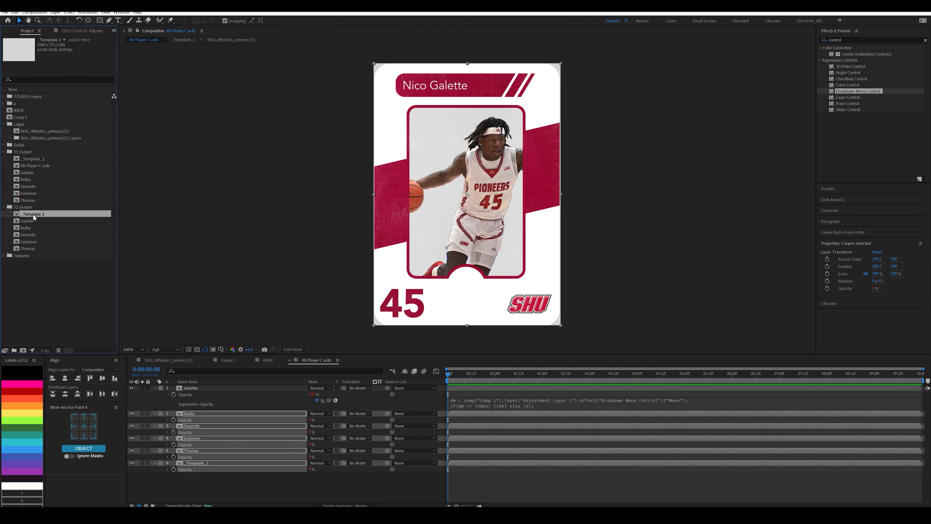
{"action": "left_click_drag", "start_coordinate": [34, 217], "coordinate": [23, 352]}
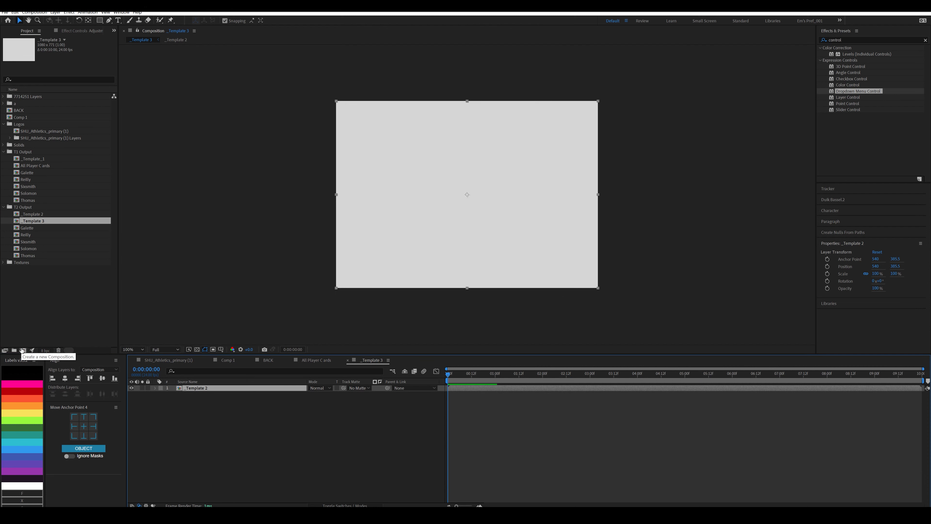
{"action": "left_click", "coordinate": [31, 225]}
{"action": "left_click", "coordinate": [38, 221]}
{"action": "key", "text": "Return"}
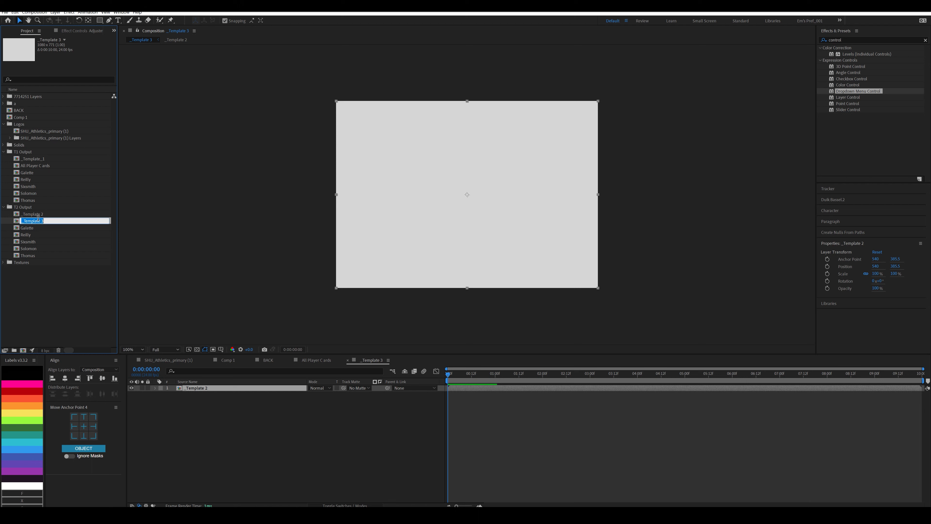
{"action": "type", "text": "All Player Stats"}
{"action": "key", "text": "Return"}
Step: Add the five T2 Output player comps above the _Template 2 layer and paste the Opacity expression onto all six layers
{"action": "left_click", "coordinate": [29, 228]}
{"action": "left_click", "coordinate": [30, 254], "text": "shift"}
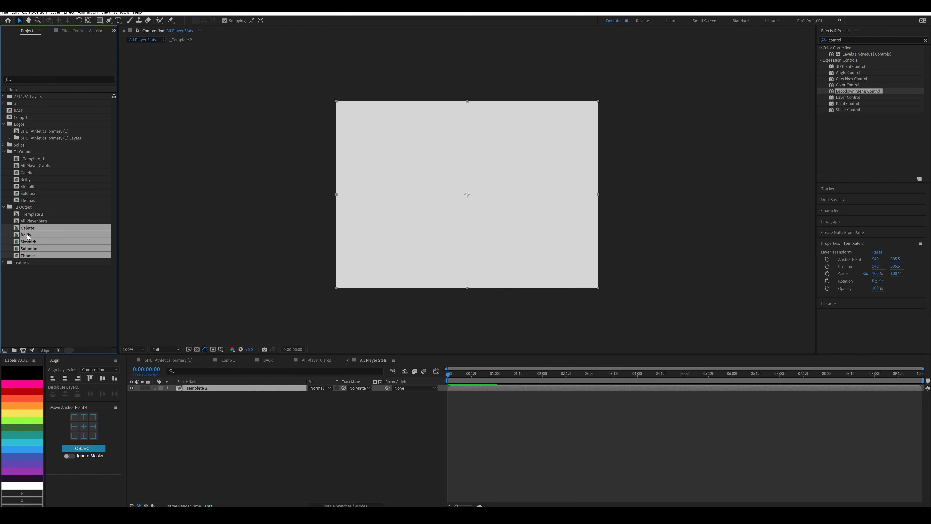
{"action": "left_click_drag", "start_coordinate": [27, 237], "coordinate": [201, 388]}
{"action": "key", "text": "ctrl+a"}
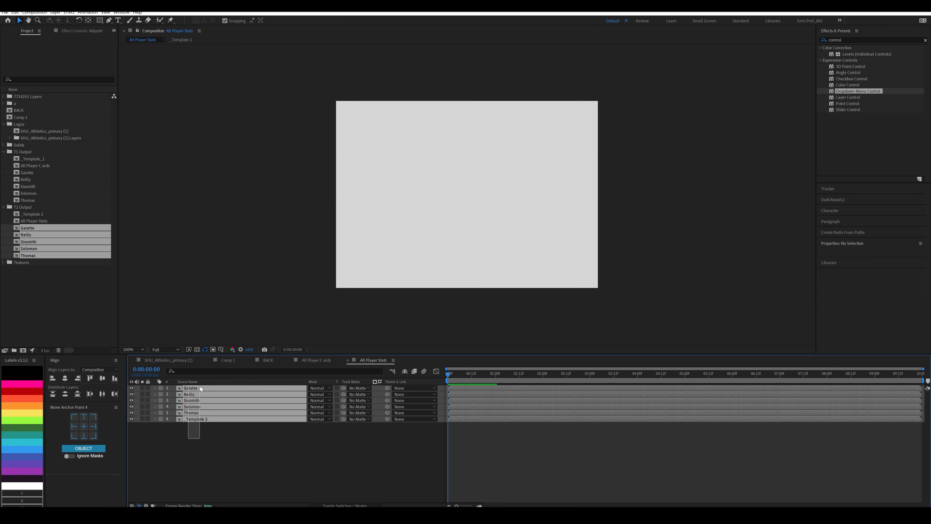
{"action": "key", "text": "ctrl+v"}
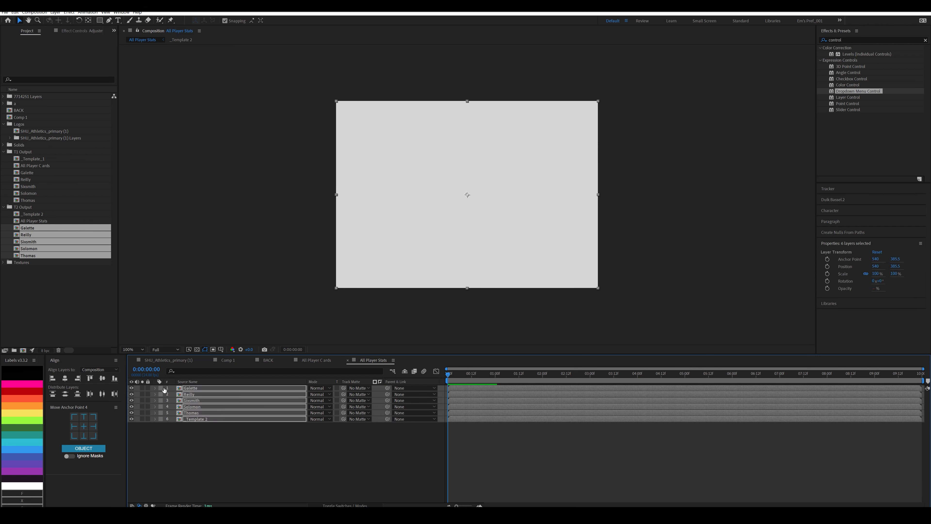
{"action": "key", "text": "t"}
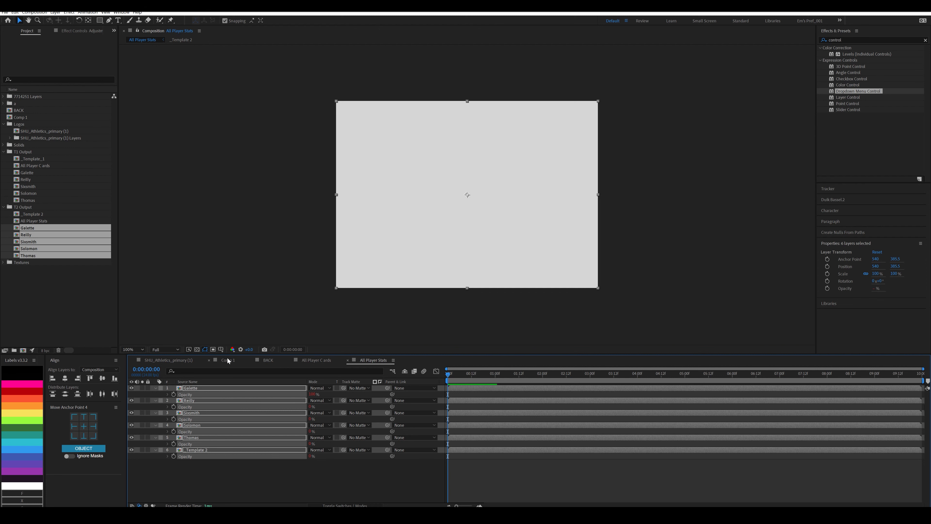
Step: In Comp 1, replace the _Template_1 layer's source with the All Player Cards composition
{"action": "left_click", "coordinate": [232, 362]}
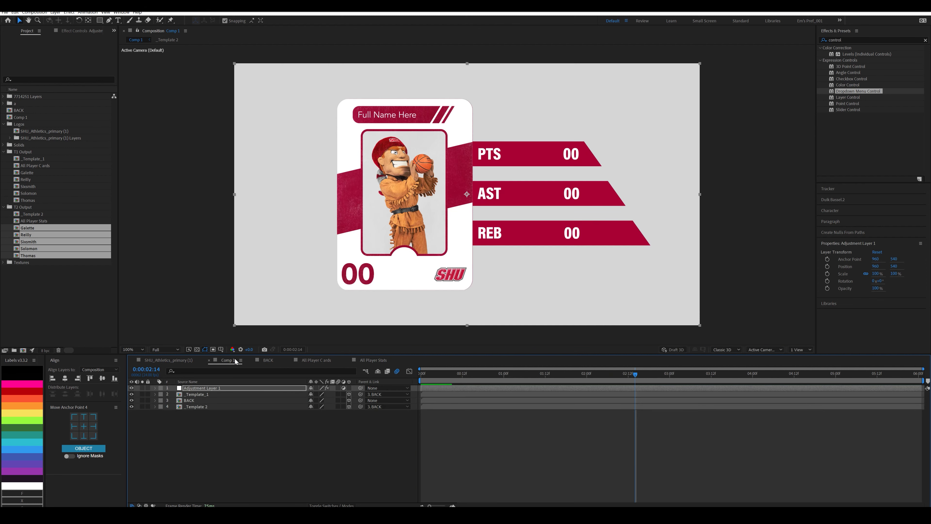
{"action": "left_click", "coordinate": [47, 287]}
{"action": "left_click", "coordinate": [200, 395]}
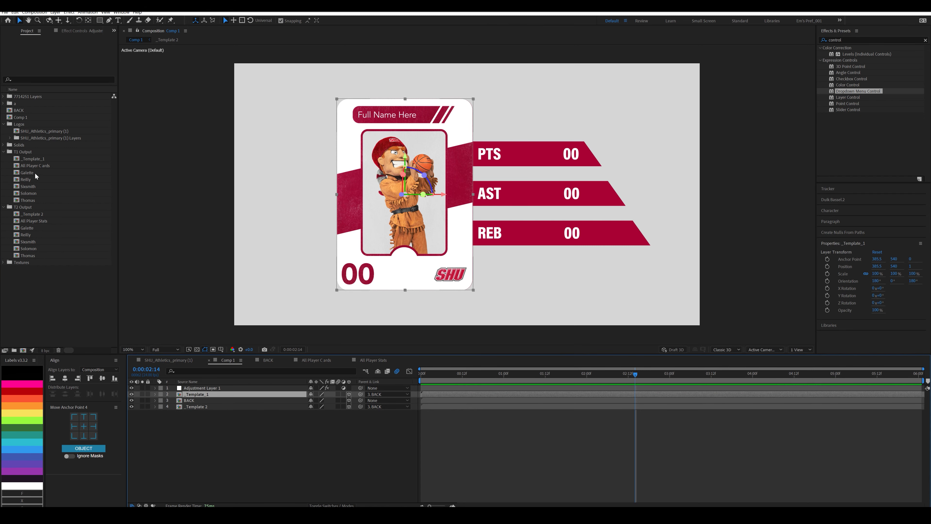
{"action": "left_click_drag", "start_coordinate": [30, 165], "coordinate": [200, 395]}
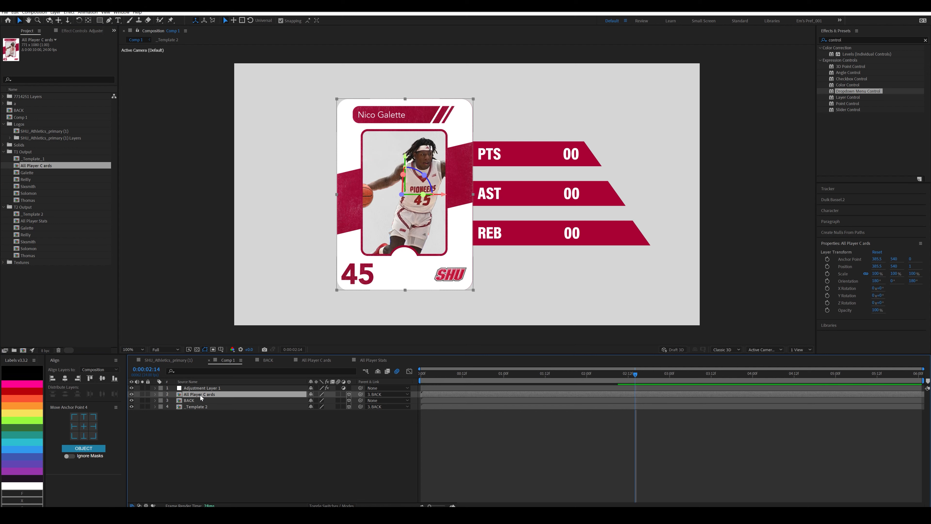
Step: Replace the _Template 2 layer's source in Comp 1 with the All Player Stats composition
{"action": "left_click", "coordinate": [194, 407]}
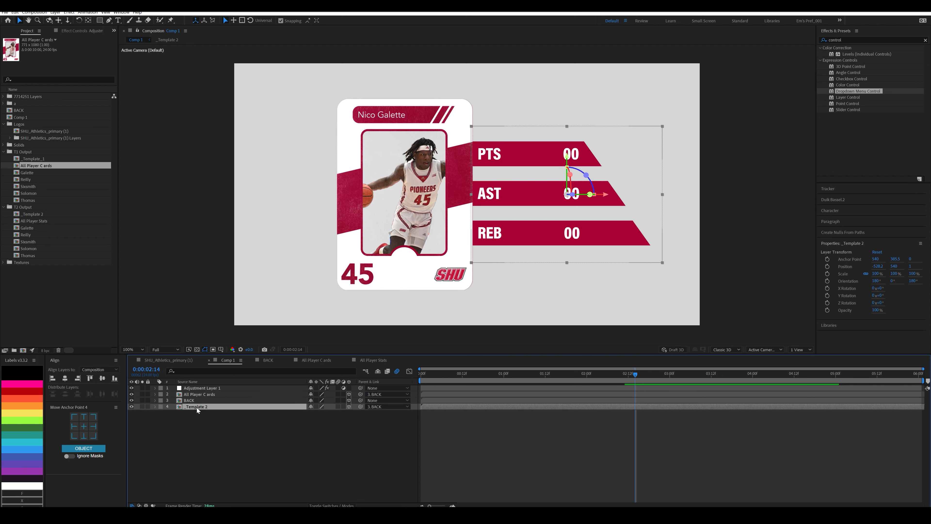
{"action": "left_click", "coordinate": [31, 214]}
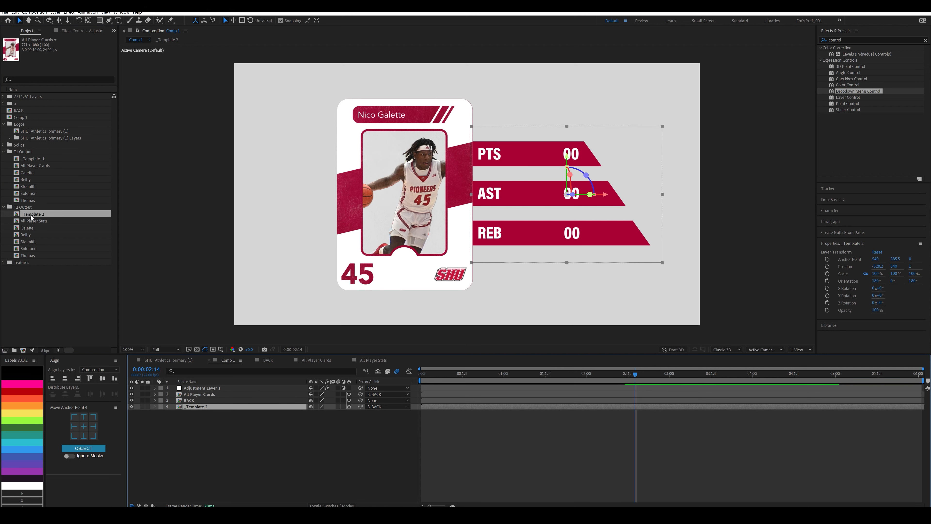
{"action": "left_click", "coordinate": [32, 222]}
{"action": "left_click_drag", "start_coordinate": [31, 225], "coordinate": [197, 408]}
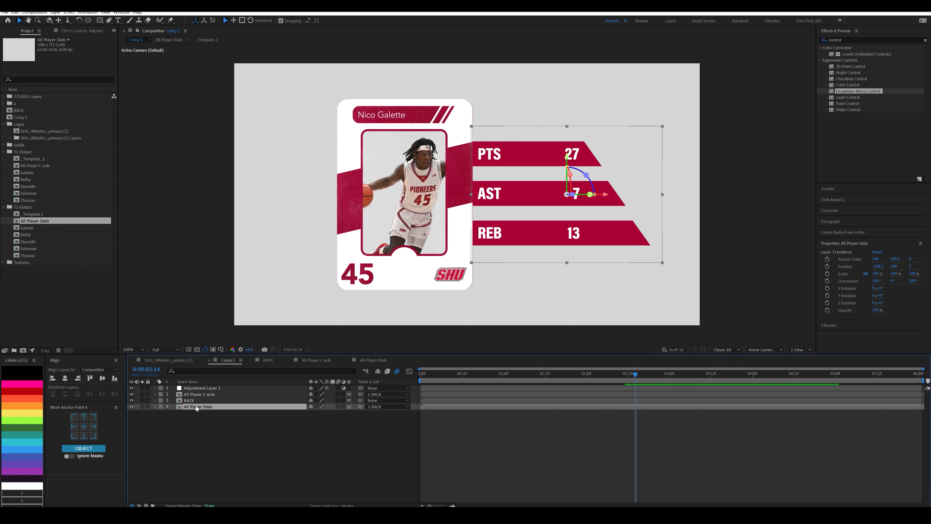
Step: Test the selector in Comp 1 with the second, fourth and fifth players, and scrub through the card-flip animation
{"action": "left_click", "coordinate": [75, 32]}
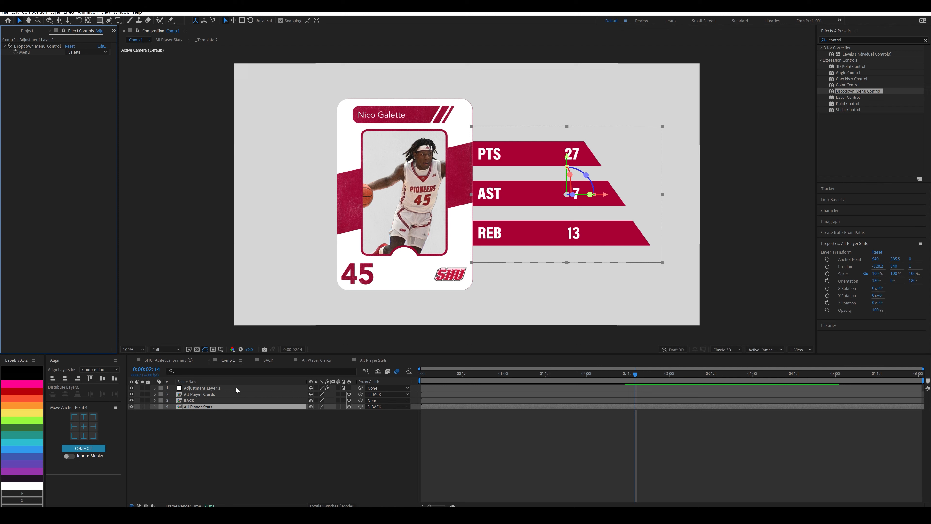
{"action": "left_click", "coordinate": [76, 54]}
{"action": "left_click", "coordinate": [85, 67]}
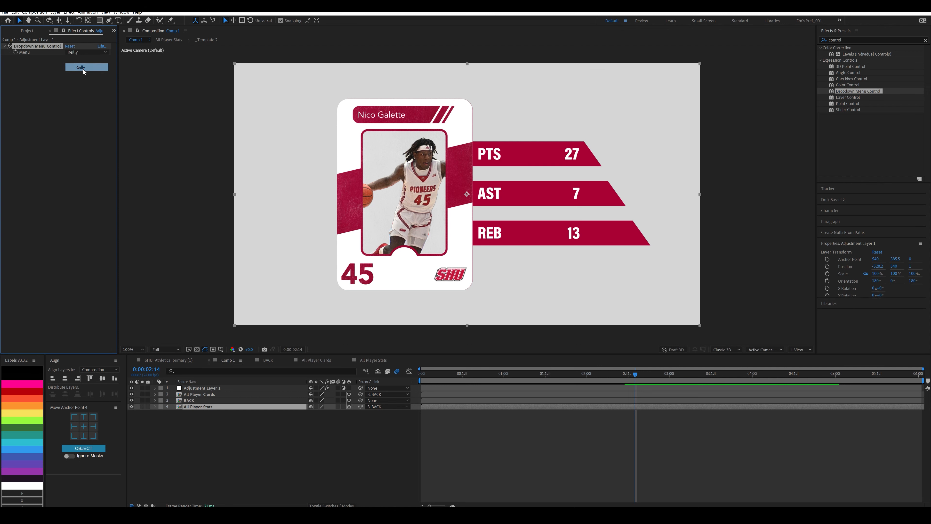
{"action": "left_click", "coordinate": [85, 53]}
{"action": "left_click", "coordinate": [84, 82]}
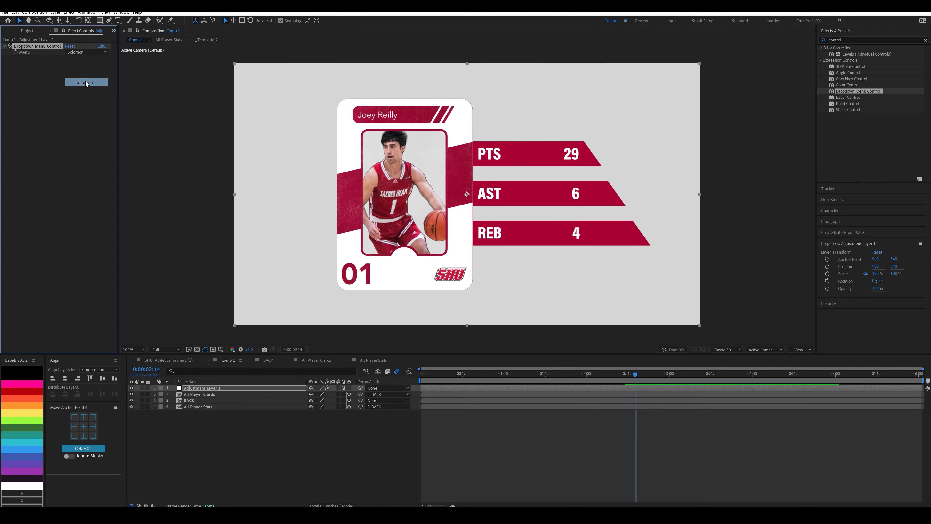
{"action": "left_click", "coordinate": [82, 54]}
{"action": "left_click", "coordinate": [83, 89]}
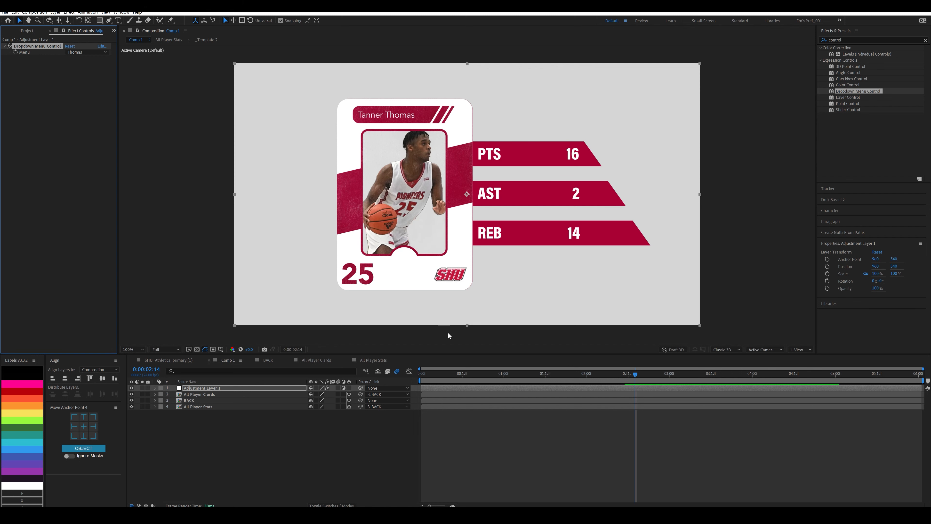
{"action": "left_click_drag", "start_coordinate": [452, 374], "coordinate": [639, 384]}
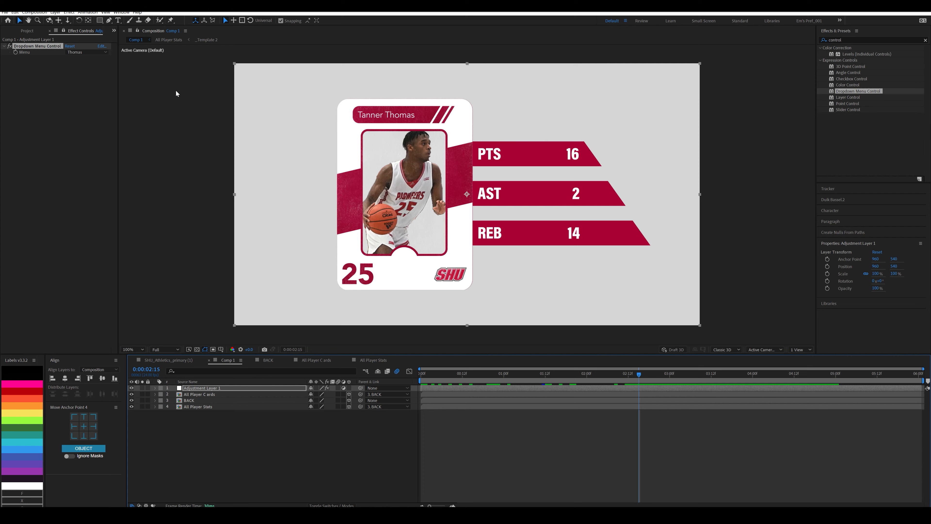
Step: Show Essential Graphics and add the adjustment layer's Dropdown Menu Control Menu property as an editable control
{"action": "left_click", "coordinate": [122, 12]}
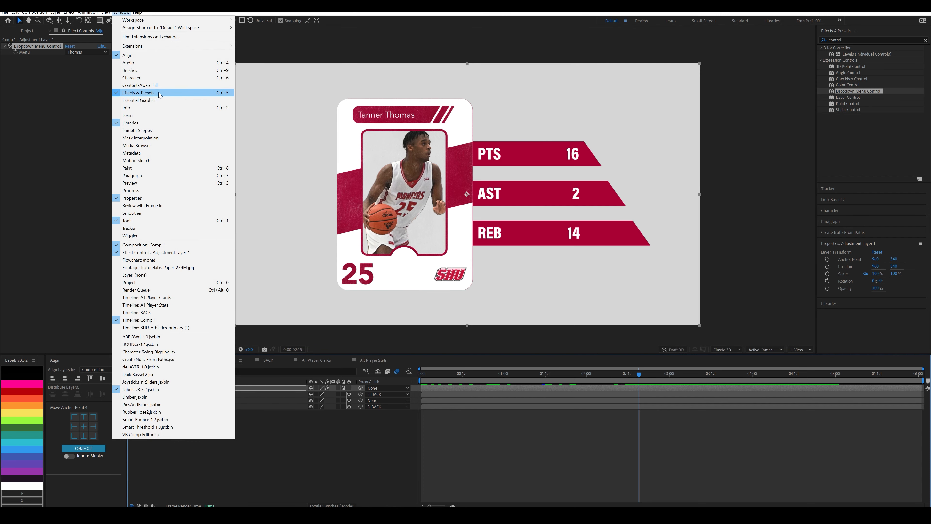
{"action": "left_click", "coordinate": [158, 100]}
{"action": "left_click", "coordinate": [154, 388]}
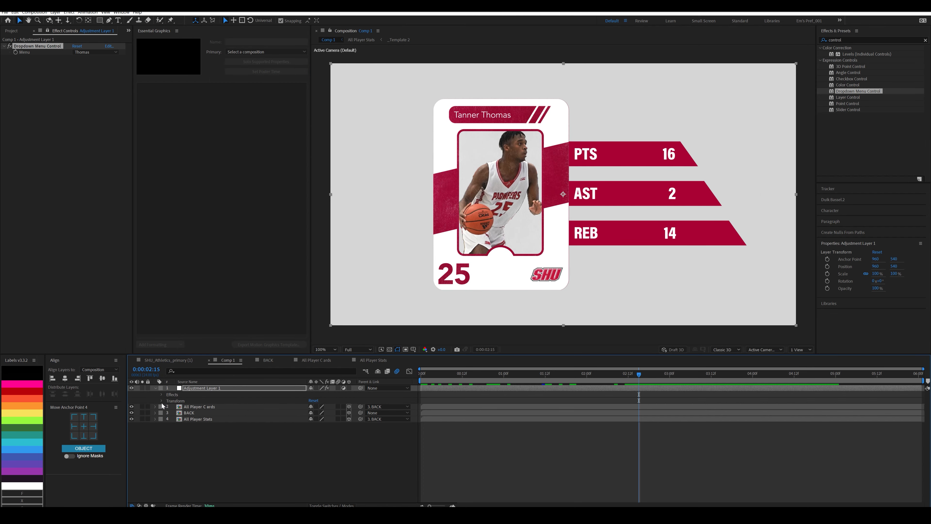
{"action": "left_click", "coordinate": [162, 394]}
{"action": "left_click", "coordinate": [167, 400]}
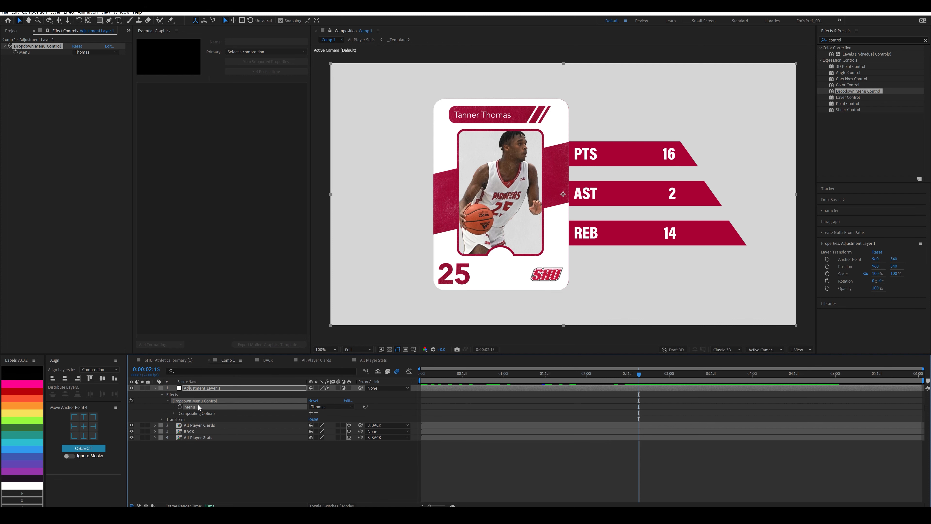
{"action": "left_click_drag", "start_coordinate": [198, 406], "coordinate": [221, 146]}
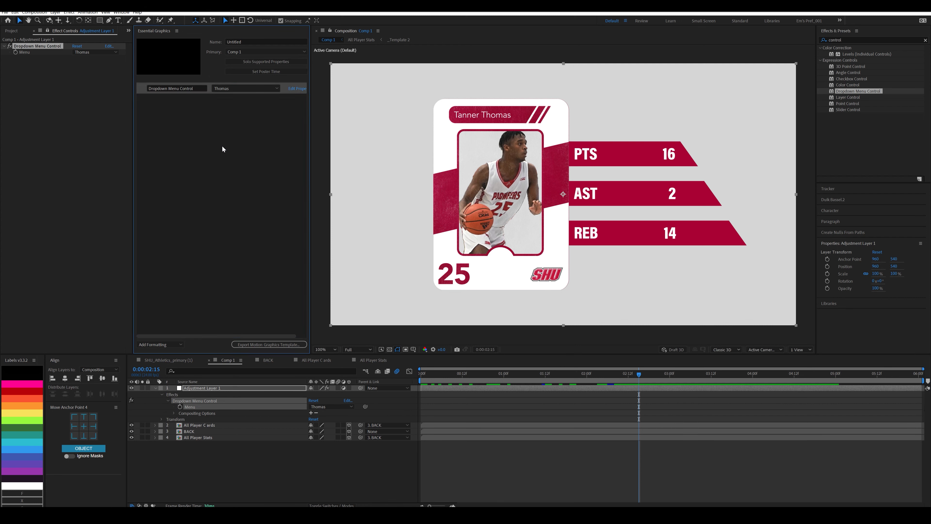
Step: Name the Motion Graphics template SHUMB Stats and export it to the local drive with SHU among its keywords
{"action": "double_click", "coordinate": [246, 41]}
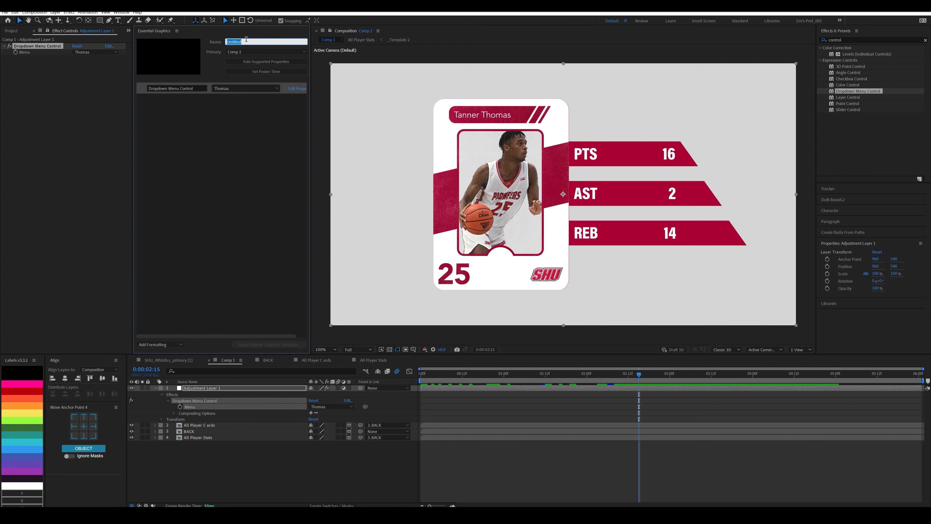
{"action": "type", "text": "SHUMB Stats"}
{"action": "left_click", "coordinate": [272, 345]}
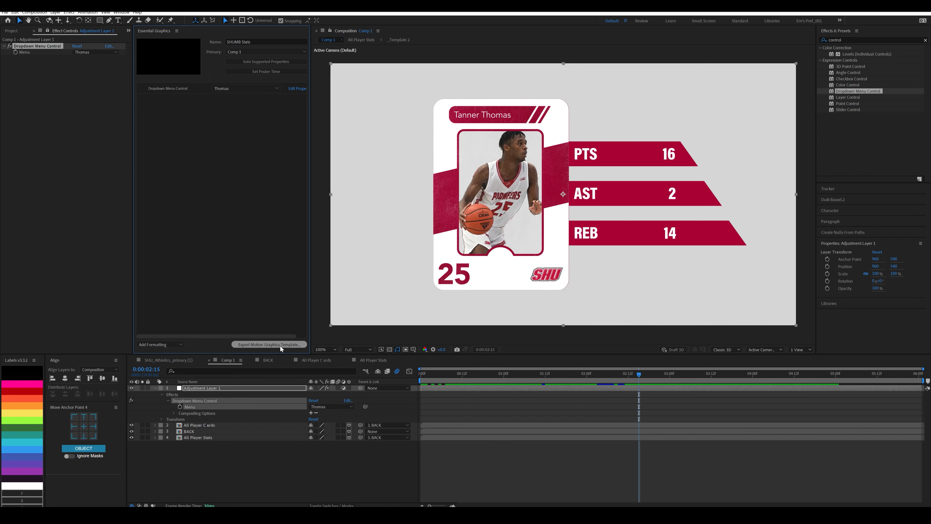
{"action": "left_click", "coordinate": [280, 346]}
{"action": "left_click", "coordinate": [490, 266]}
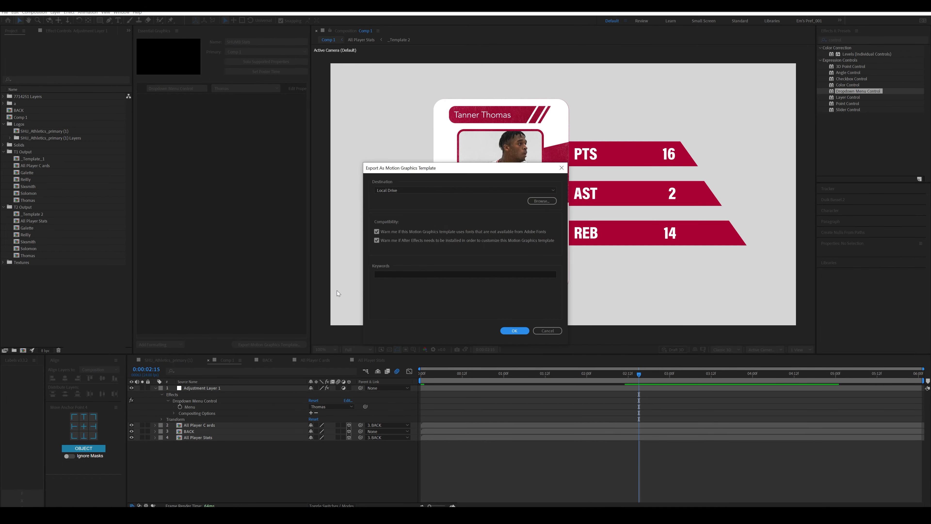
{"action": "left_click", "coordinate": [396, 271]}
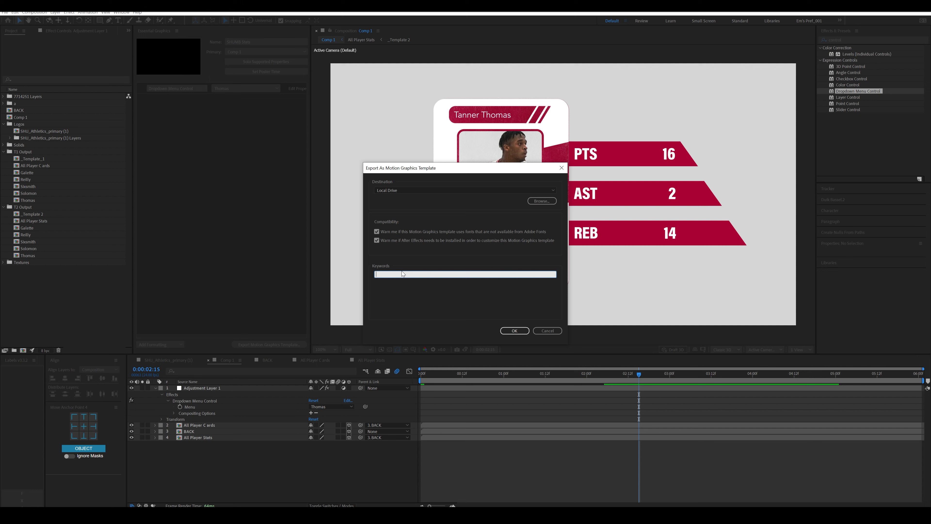
{"action": "type", "text": "SHU, M"}
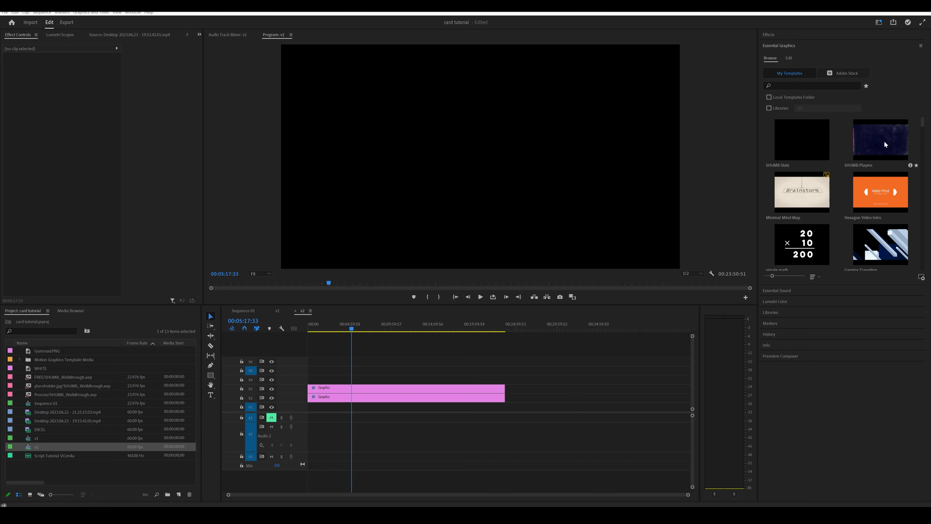
Step: In Premiere Pro, place the SHUMB Stats template at the playhead on the track above the Graphic clips and play it back
{"action": "left_click_drag", "start_coordinate": [807, 140], "coordinate": [353, 384]}
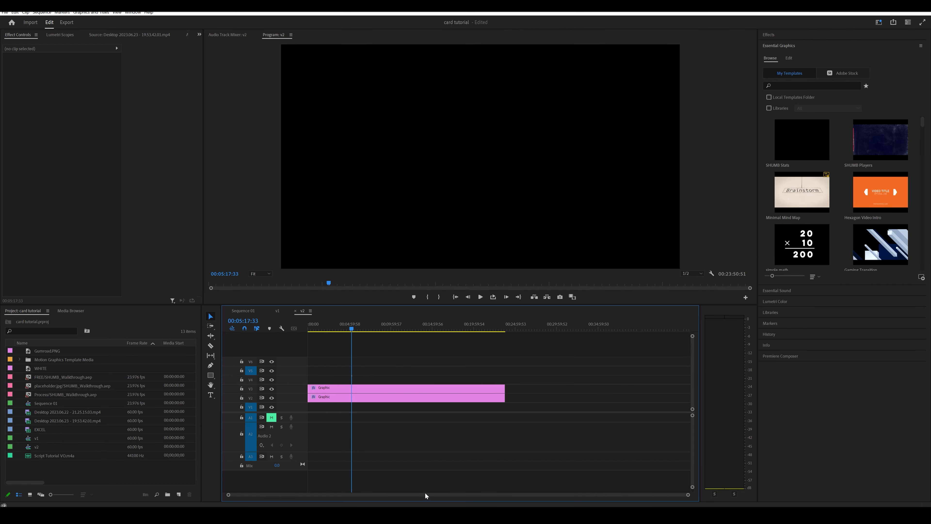
{"action": "left_click_drag", "start_coordinate": [688, 495], "coordinate": [509, 499]}
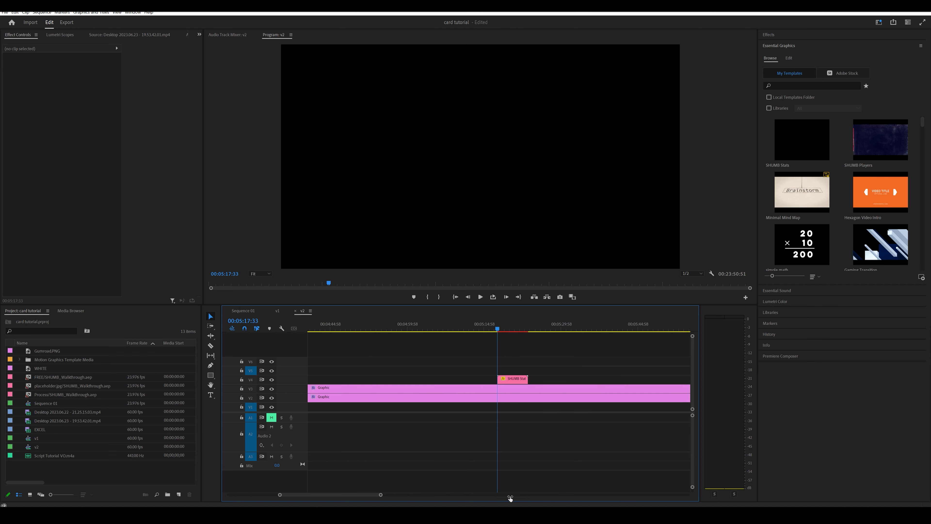
{"action": "key", "text": "space"}
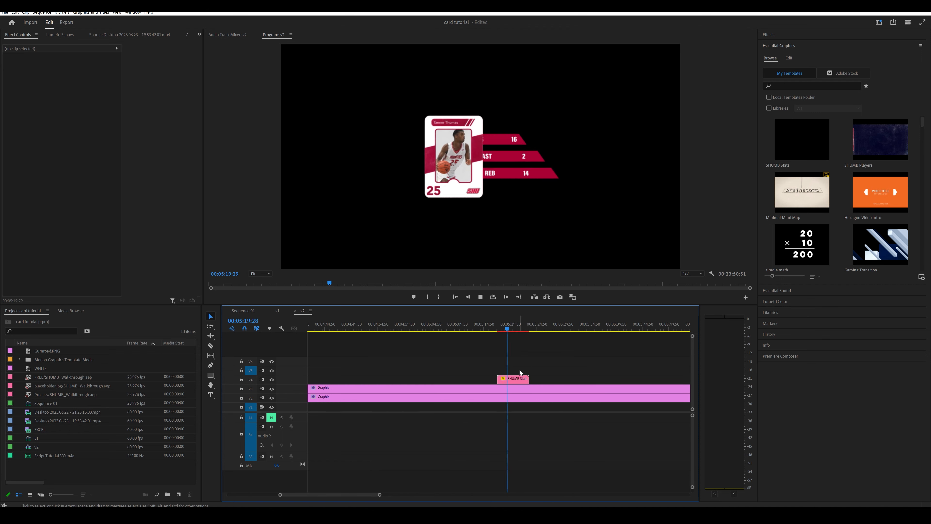
Step: Test the SHUMB Stats clip's player selector with the first player, and set it to the third player
{"action": "left_click", "coordinate": [522, 379]}
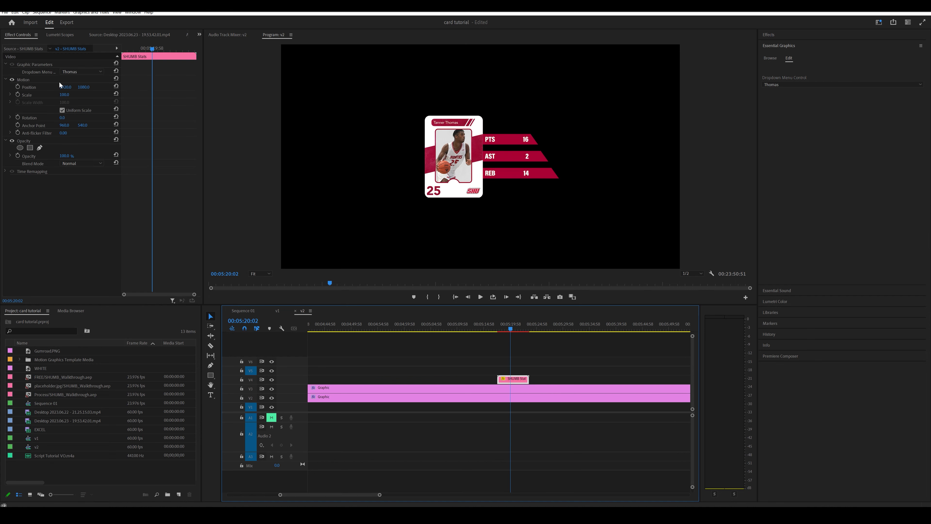
{"action": "left_click", "coordinate": [81, 72]}
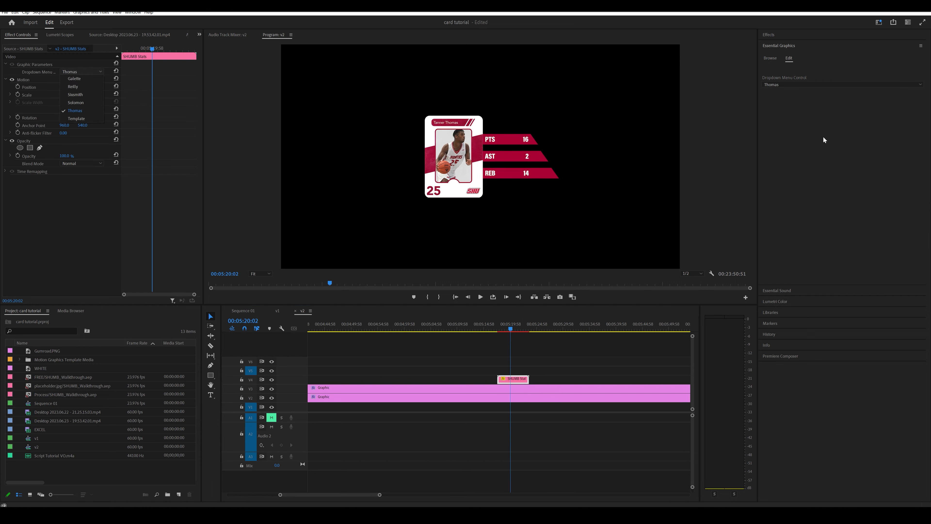
{"action": "left_click", "coordinate": [814, 105]}
{"action": "left_click", "coordinate": [804, 84]}
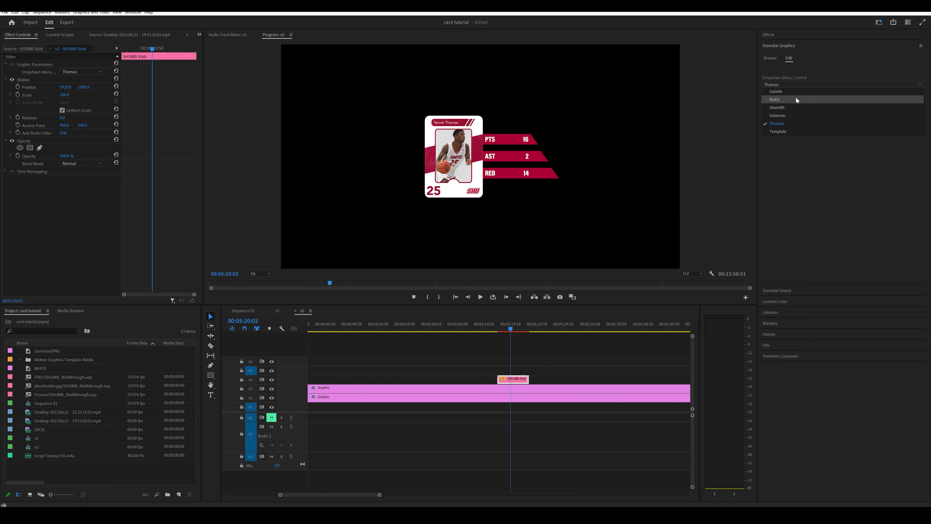
{"action": "left_click", "coordinate": [781, 91]}
{"action": "left_click", "coordinate": [784, 84]}
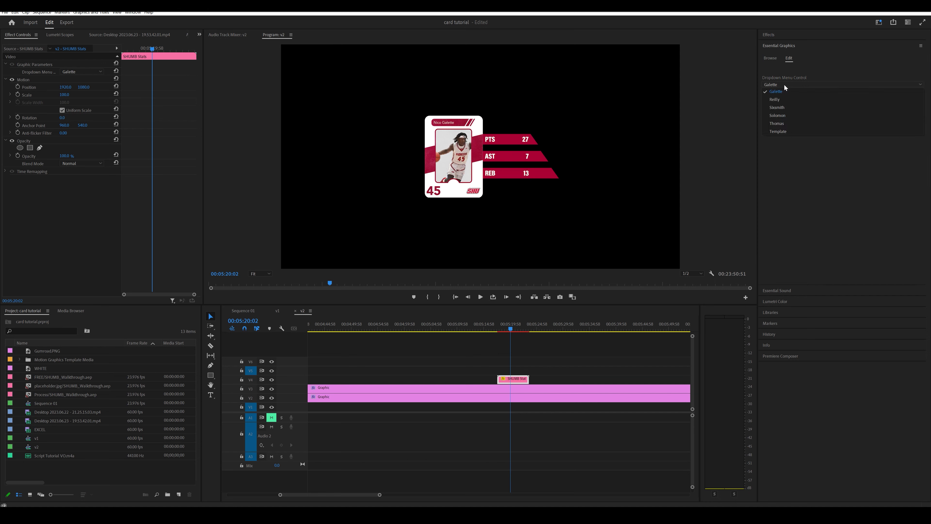
{"action": "left_click", "coordinate": [776, 109]}
Step: Duplicate the SHUMB Stats clip directly after the original on the same track and preview the copy
{"action": "left_click", "coordinate": [526, 378]}
{"action": "left_click_drag", "start_coordinate": [508, 381], "coordinate": [544, 381], "text": "alt"}
{"action": "left_click", "coordinate": [544, 326]}
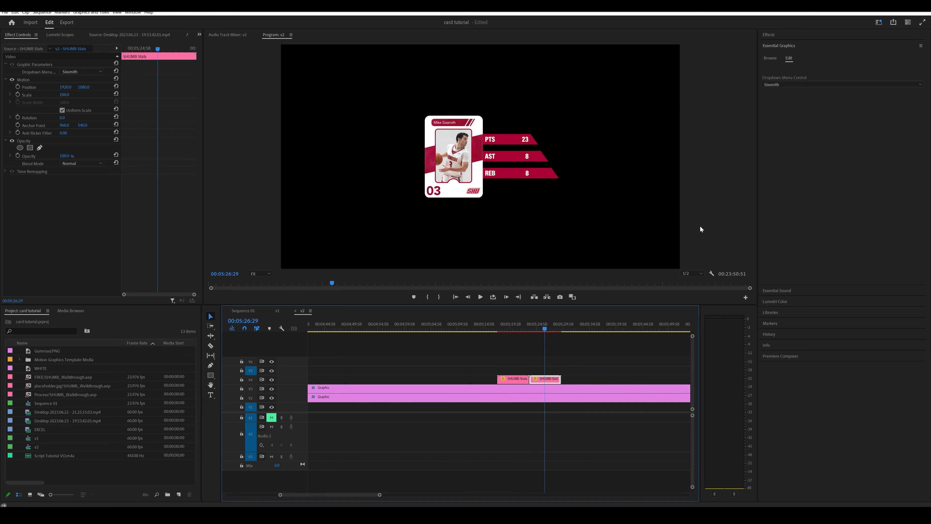
Step: Set the copied clip's player selector to the fifth player and place another duplicate directly after it
{"action": "left_click", "coordinate": [790, 84]}
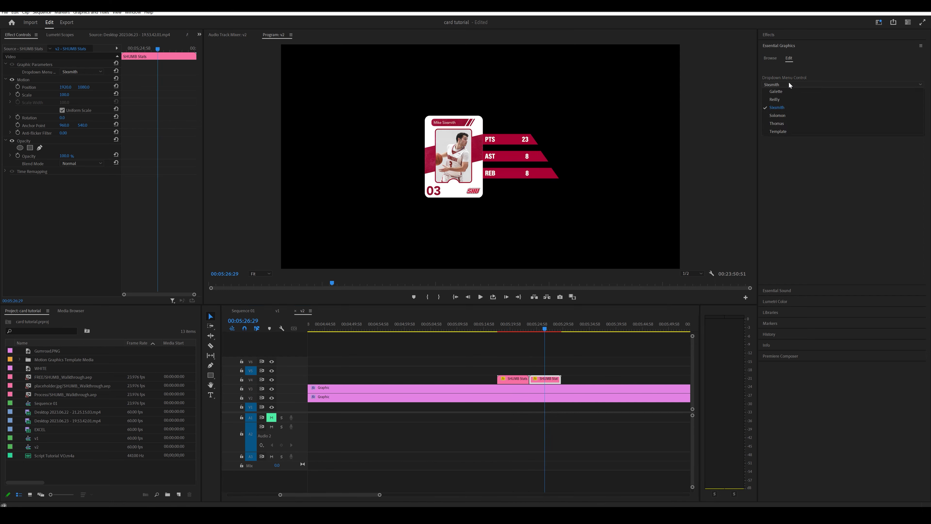
{"action": "left_click", "coordinate": [779, 123]}
{"action": "left_click_drag", "start_coordinate": [556, 379], "coordinate": [587, 378]}
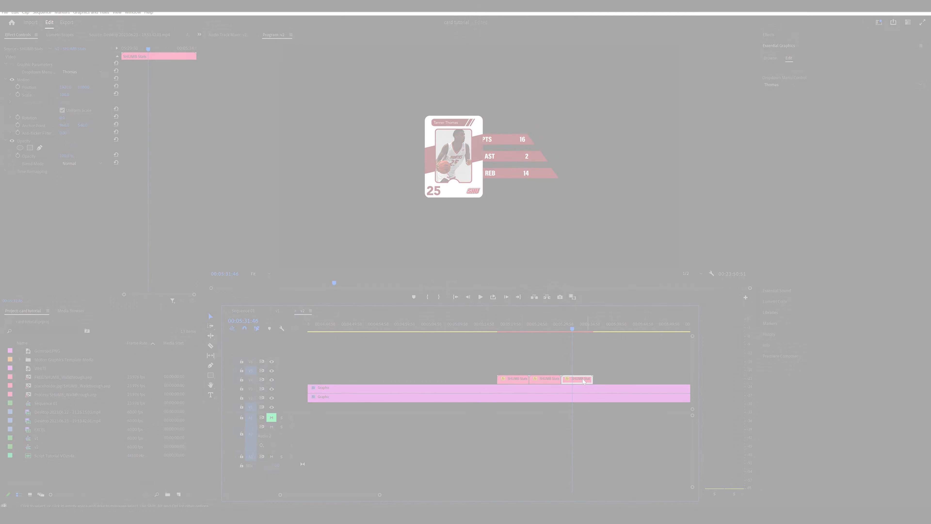